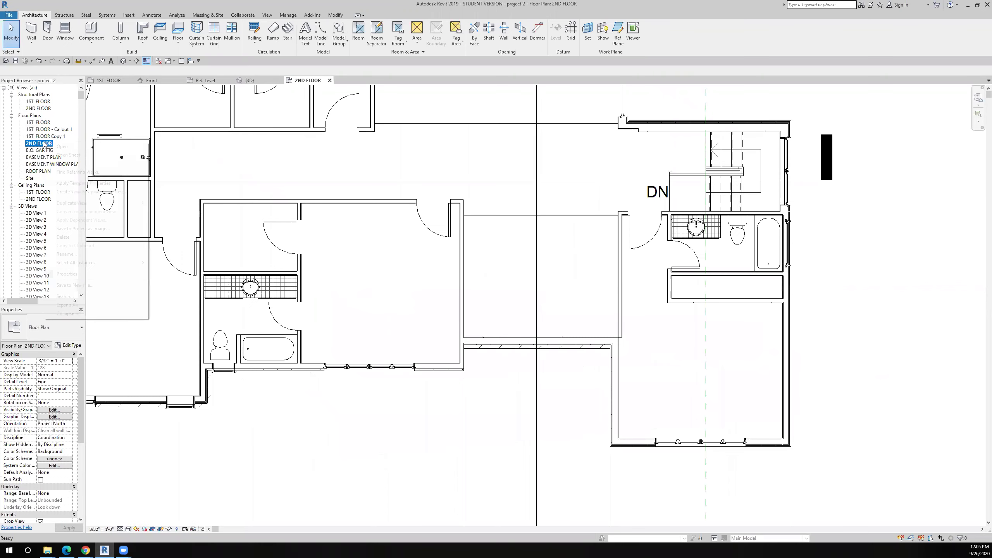
Step: Duplicate the 2ND FLOOR floor plan without detailing and rename the copy "roof"
right_click(43, 143)
mouse_move(117, 203)
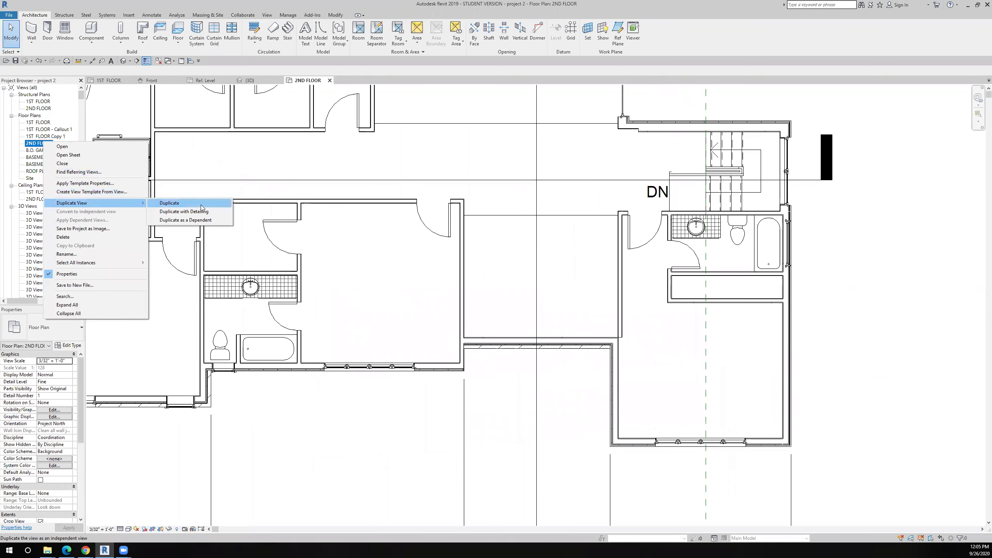
click(201, 204)
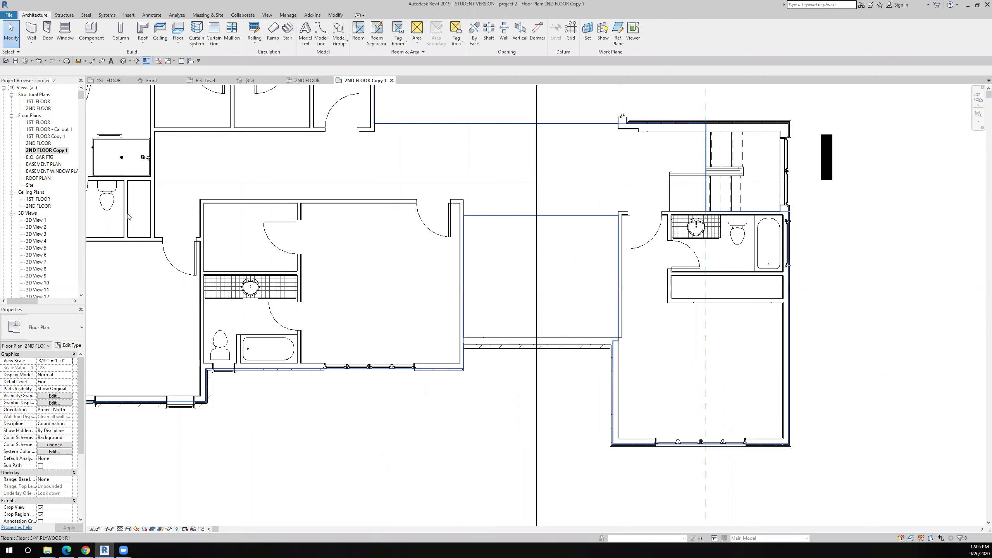
right_click(48, 151)
click(71, 262)
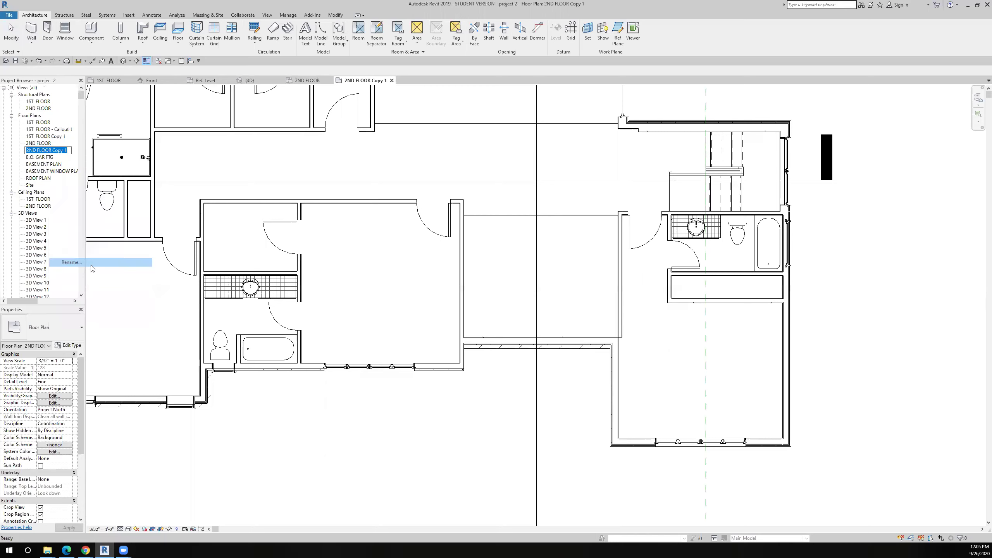
text(roof)
key(Return)
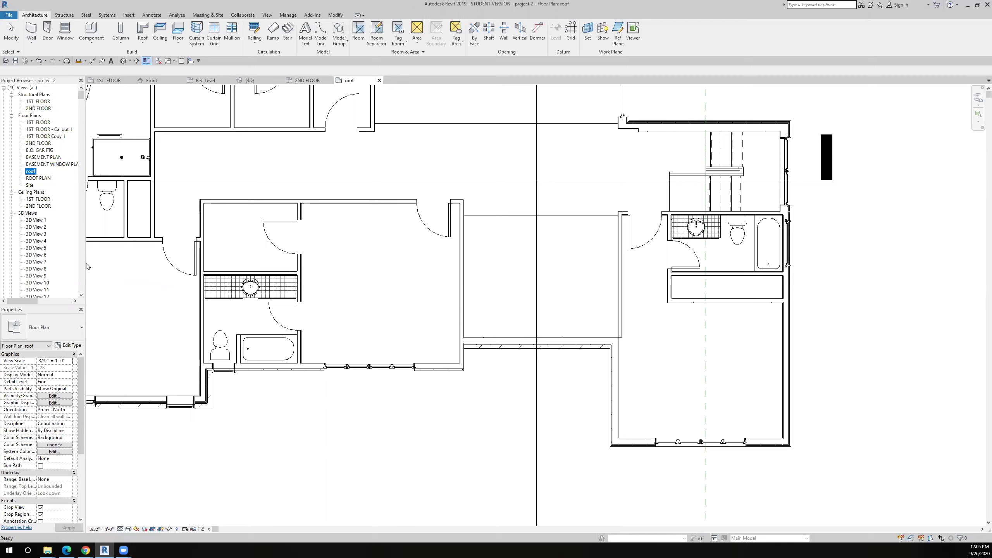
Step: Open the second-floor plywood floor's boundary sketch, examine its outline against the walls, and finish it without attaching the walls
scroll(416, 419, down, 3)
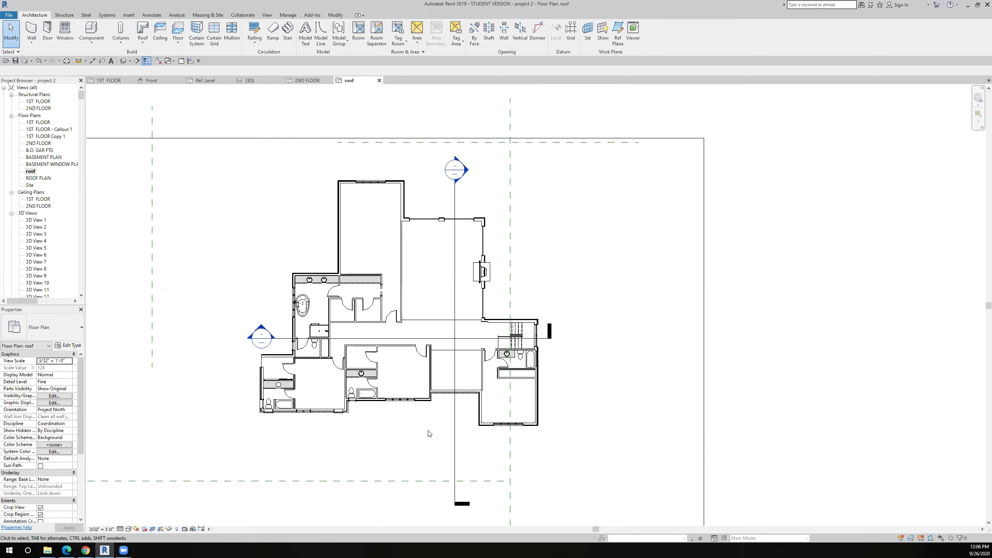
scroll(428, 432, up, 3)
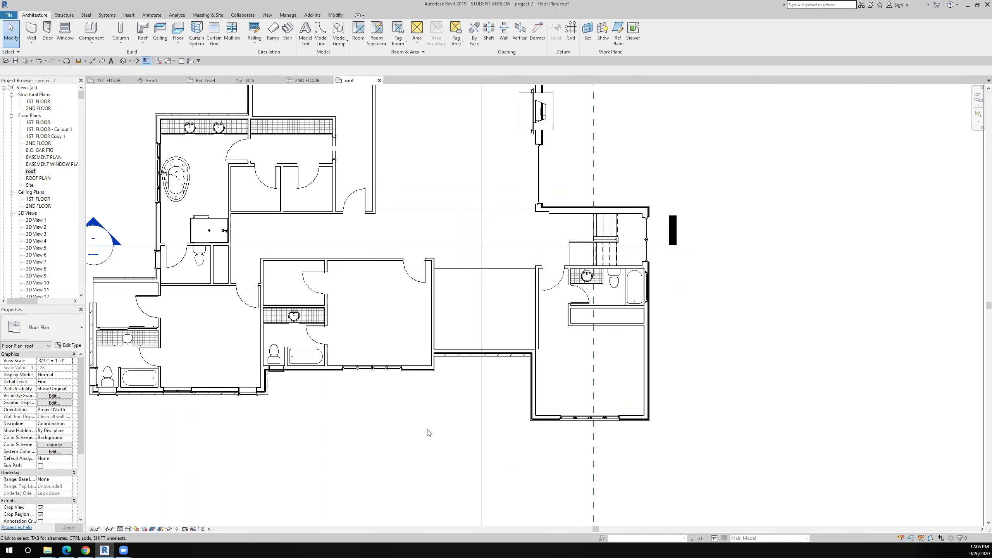
scroll(426, 431, down, 2)
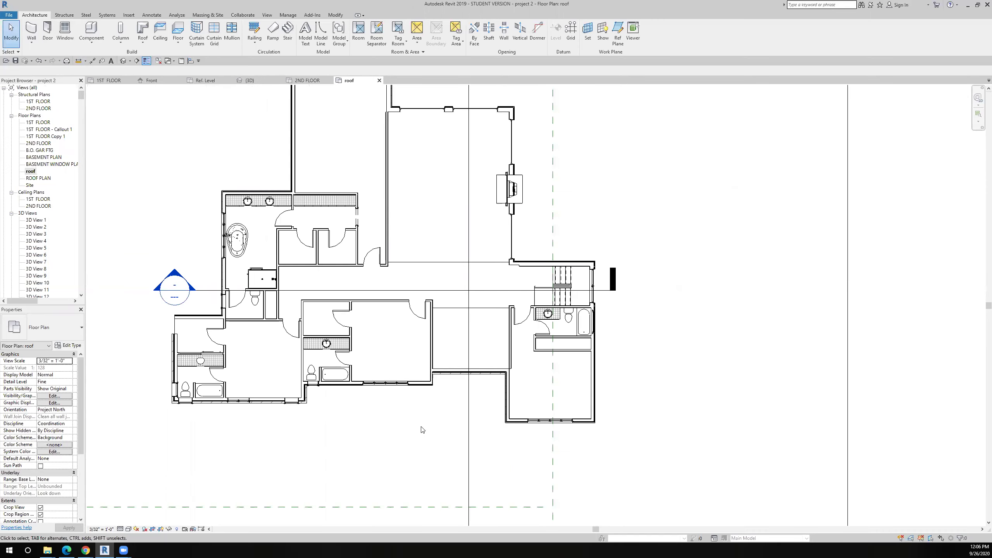
double_click(401, 357)
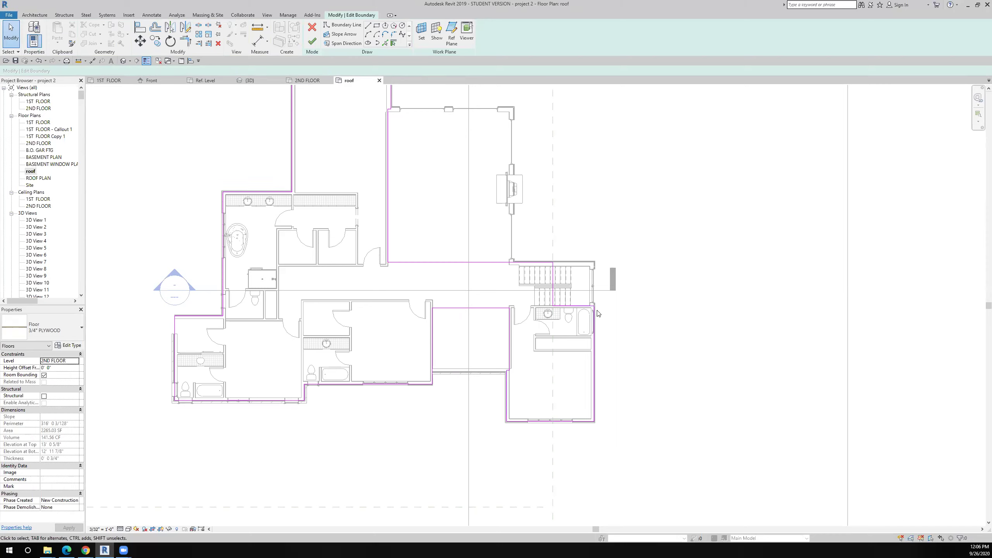
scroll(597, 312, down, 2)
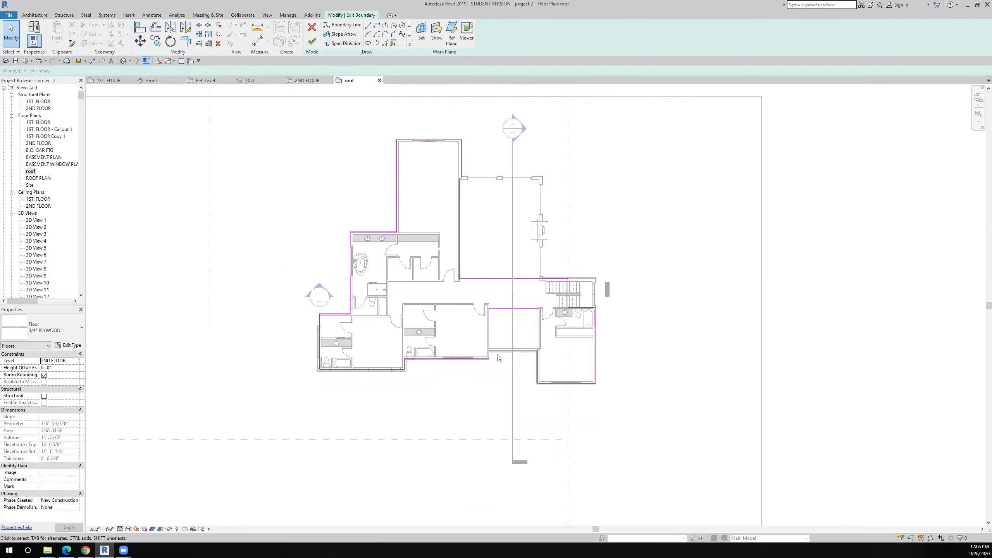
scroll(499, 358, up, 3)
scroll(488, 471, down, 2)
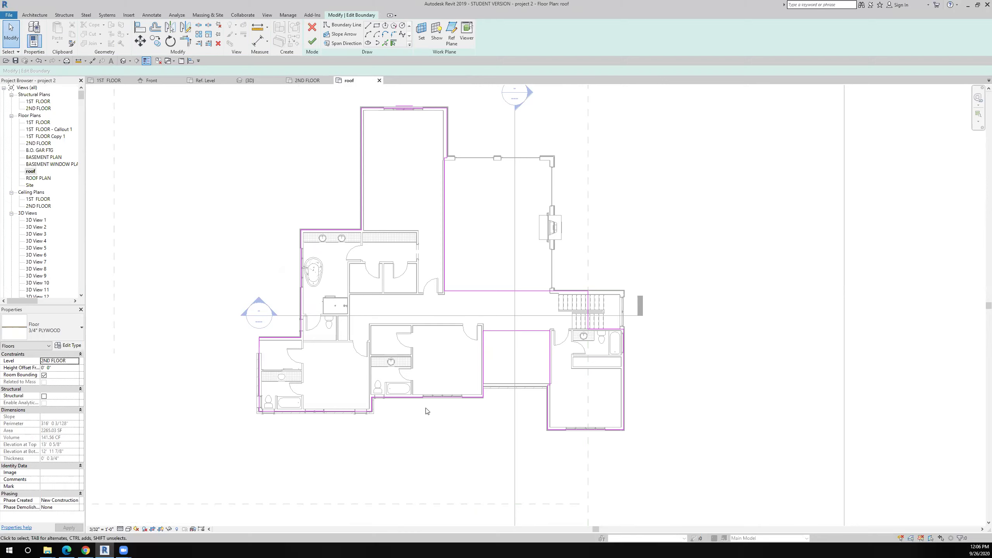
scroll(252, 351, up, 5)
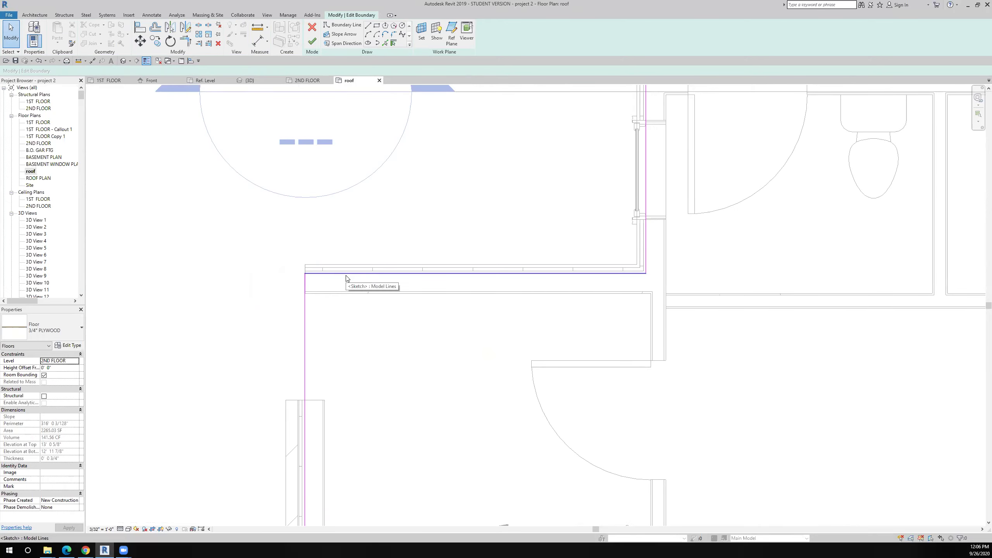
scroll(346, 279, down, 8)
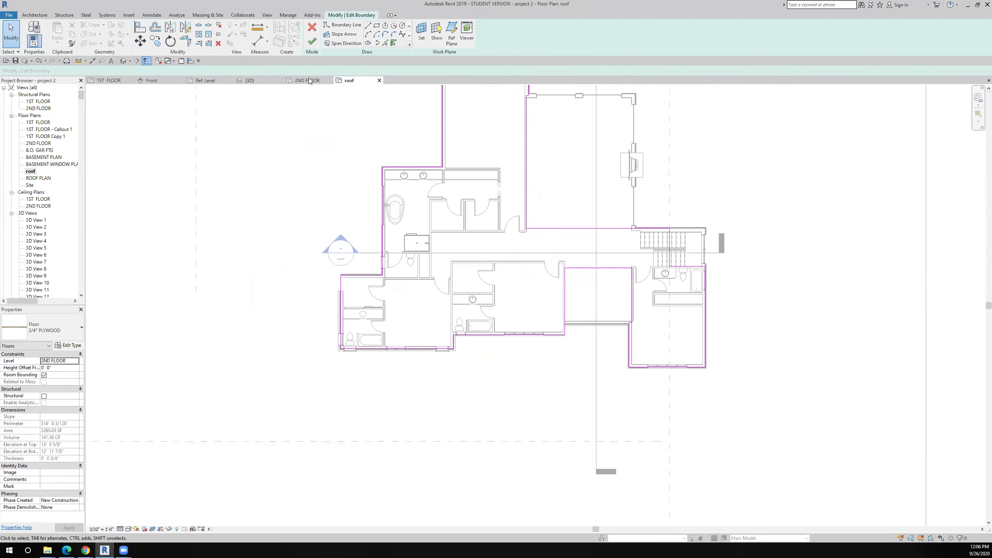
click(311, 41)
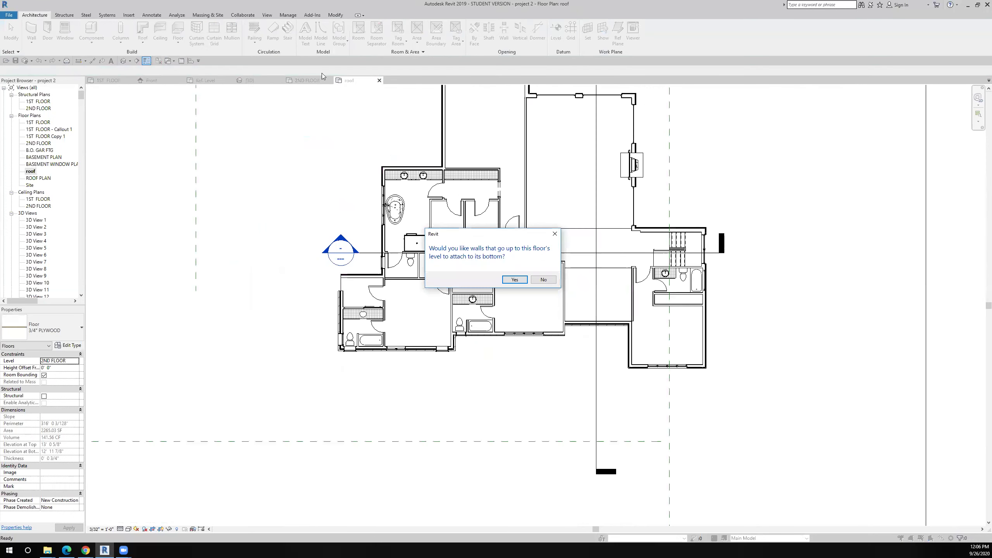
click(547, 279)
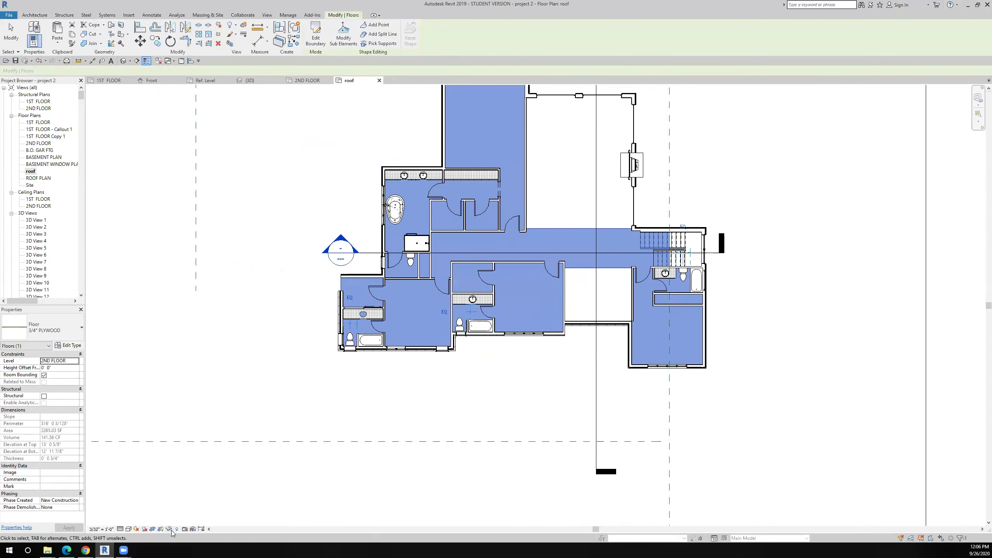
Step: Temporarily isolate the category of the selected plywood floor in the roof plan and clear the selection
click(170, 530)
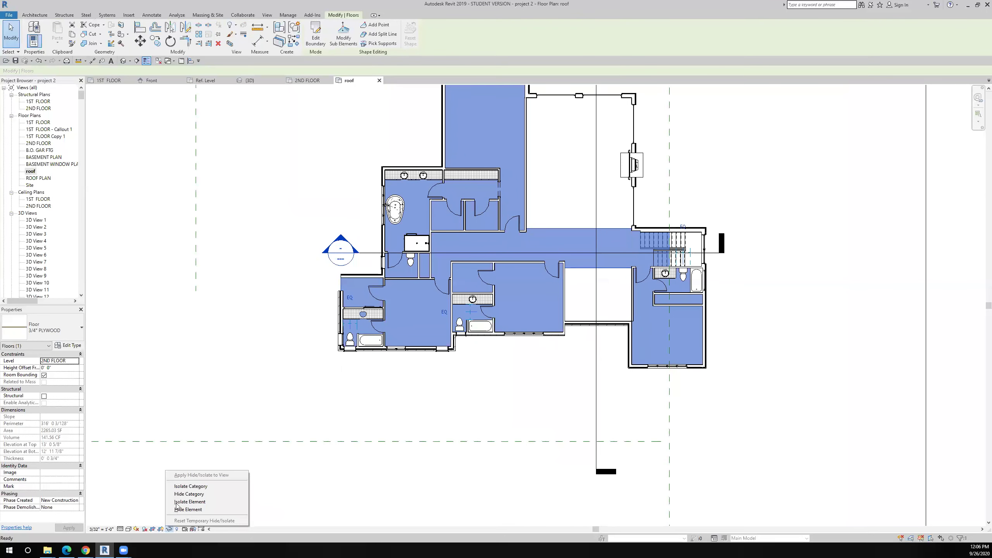
click(182, 486)
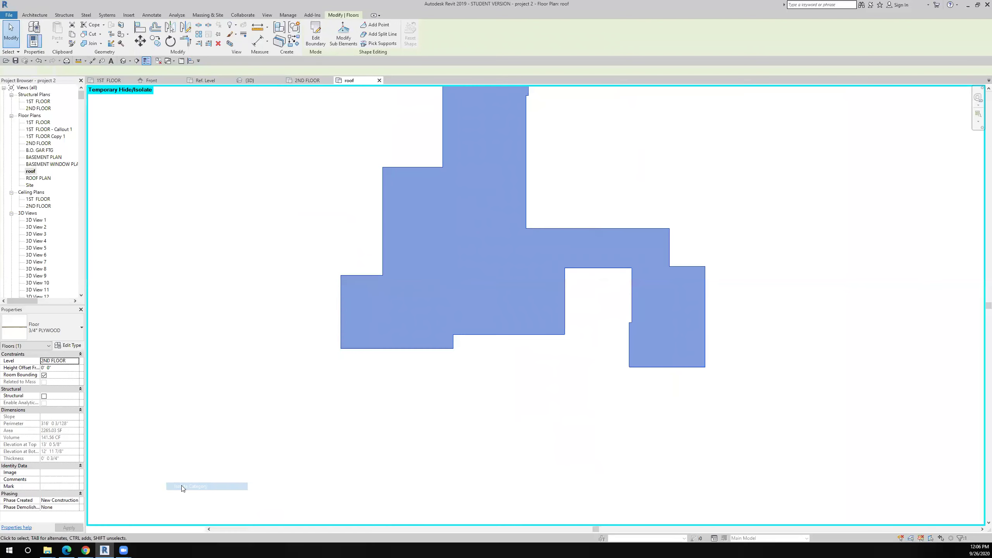
click(336, 435)
scroll(336, 448, down, 2)
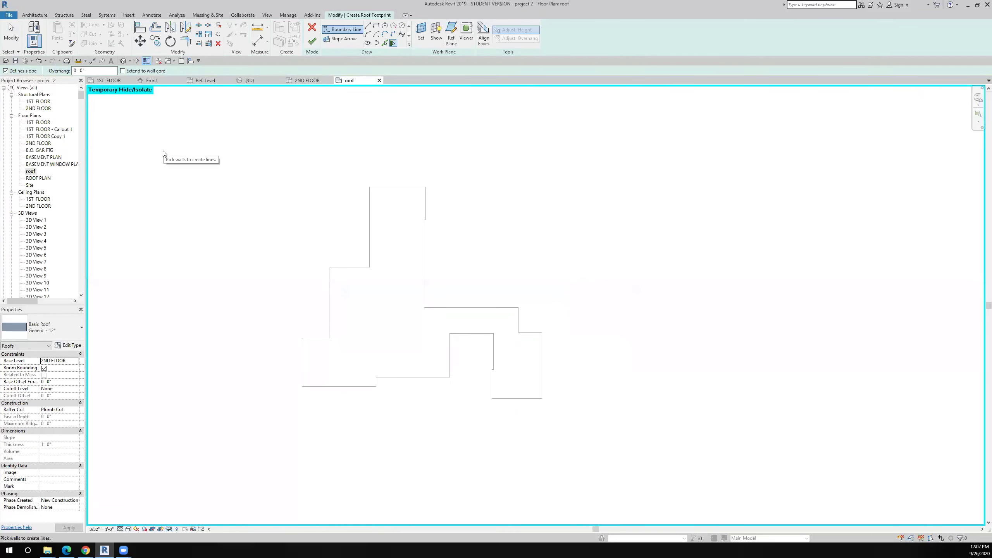
Step: Duplicate the Generic - 12" basic roof type for the footprint roof as "shingles plywood roof"
click(68, 346)
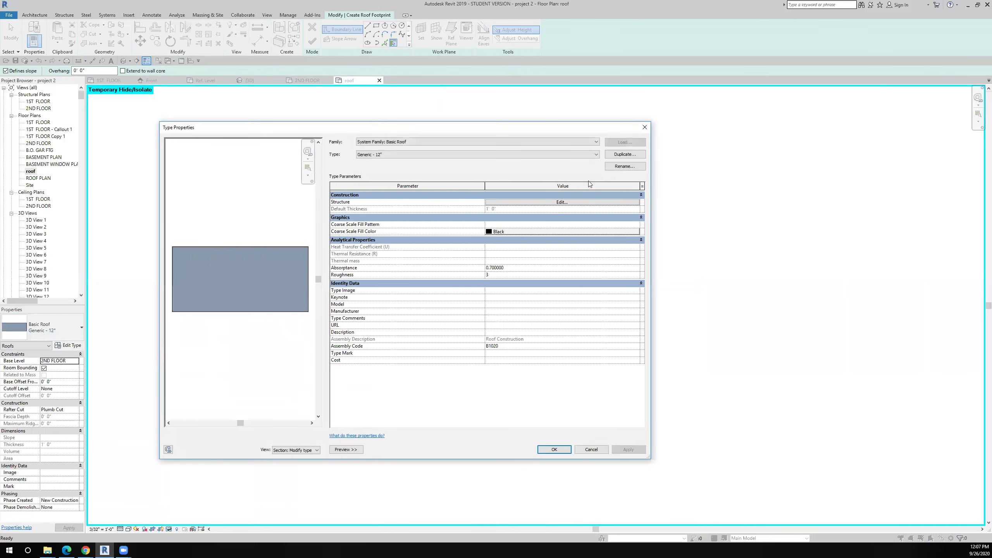
click(618, 155)
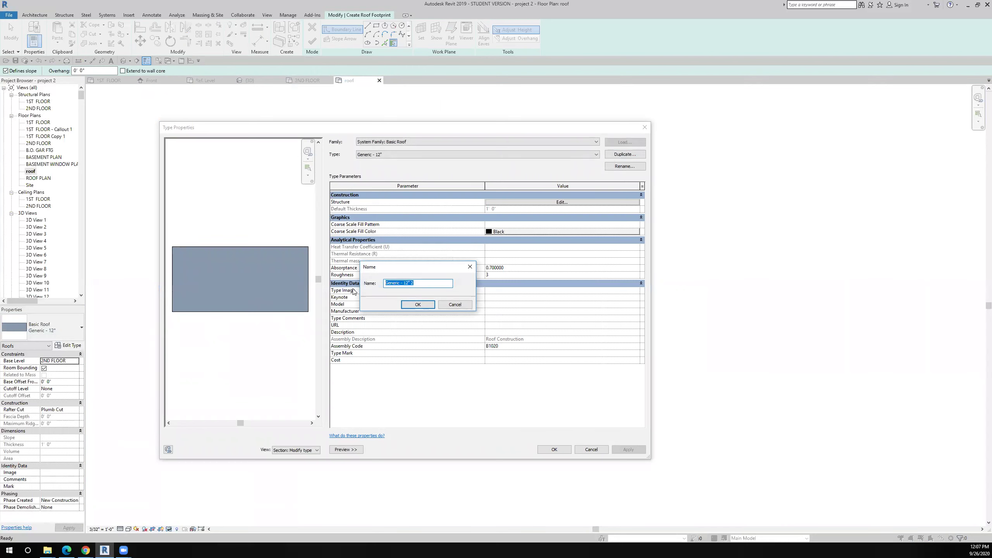
text(shingles plywood)
click(416, 305)
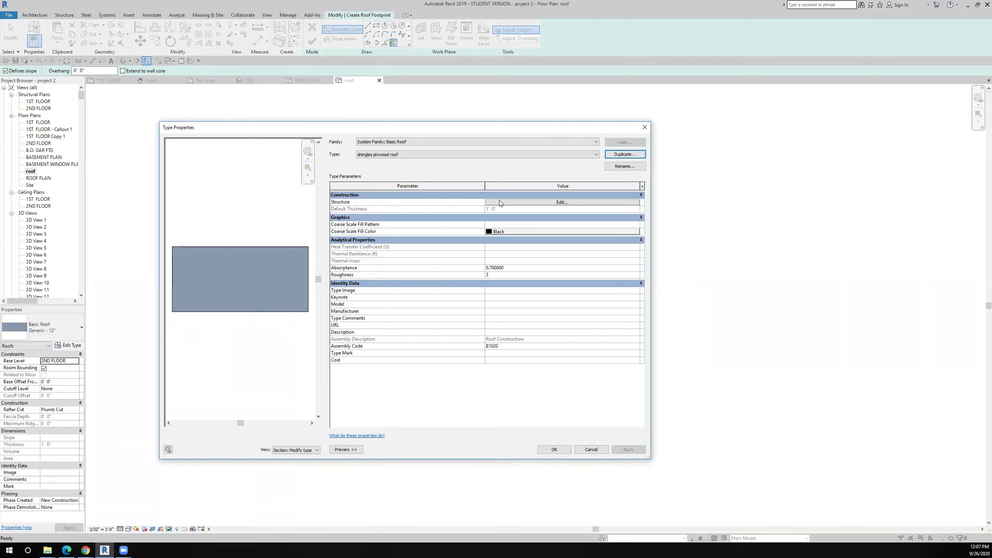
Step: In the new roof type's structure, set the Structure [1] layer to Plywood, Sheathing with a 3/4" thickness
click(501, 202)
click(441, 201)
click(478, 201)
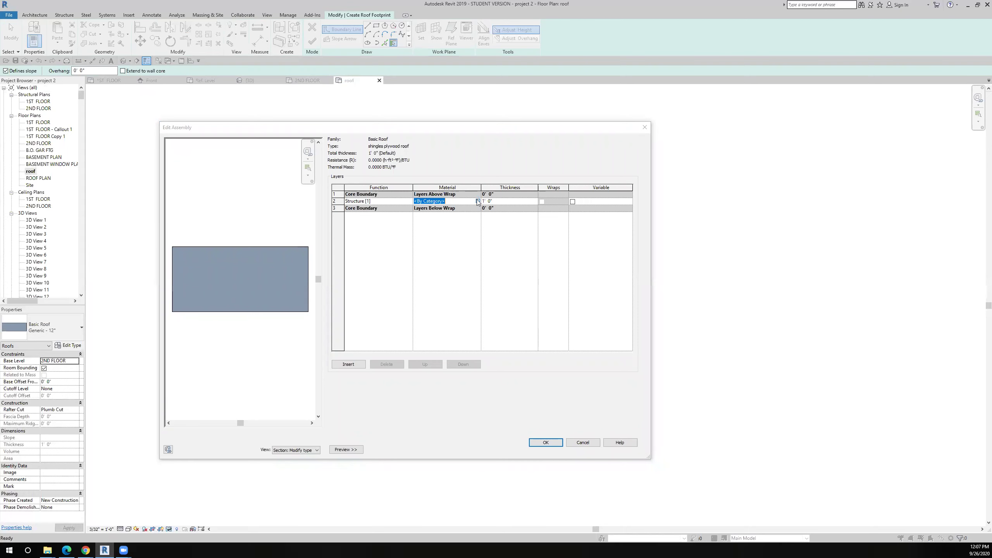
click(265, 173)
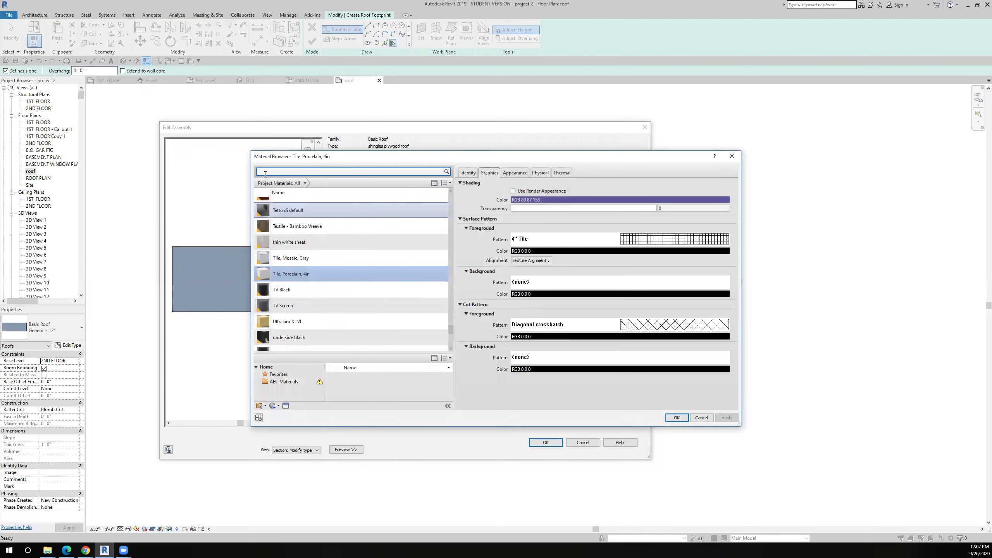
text(ply)
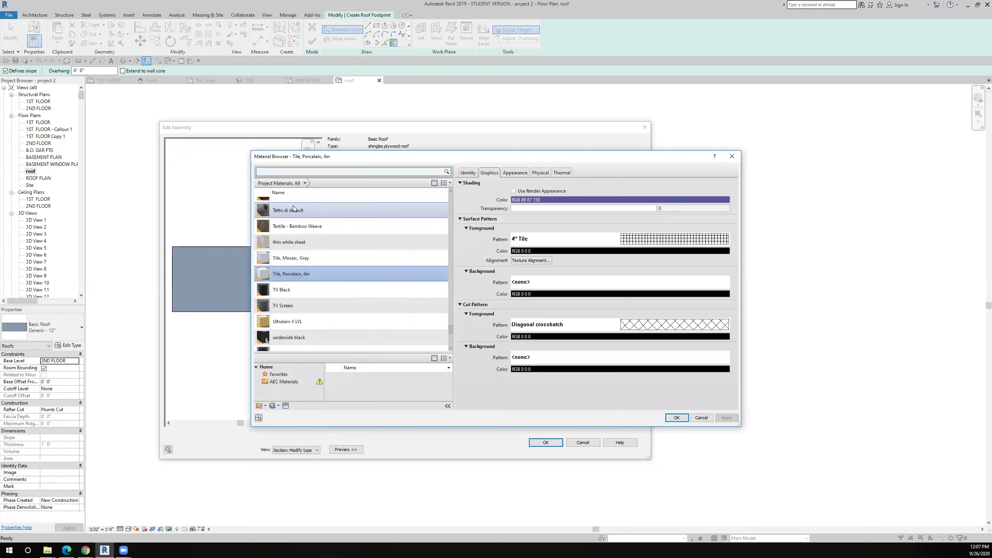
double_click(311, 215)
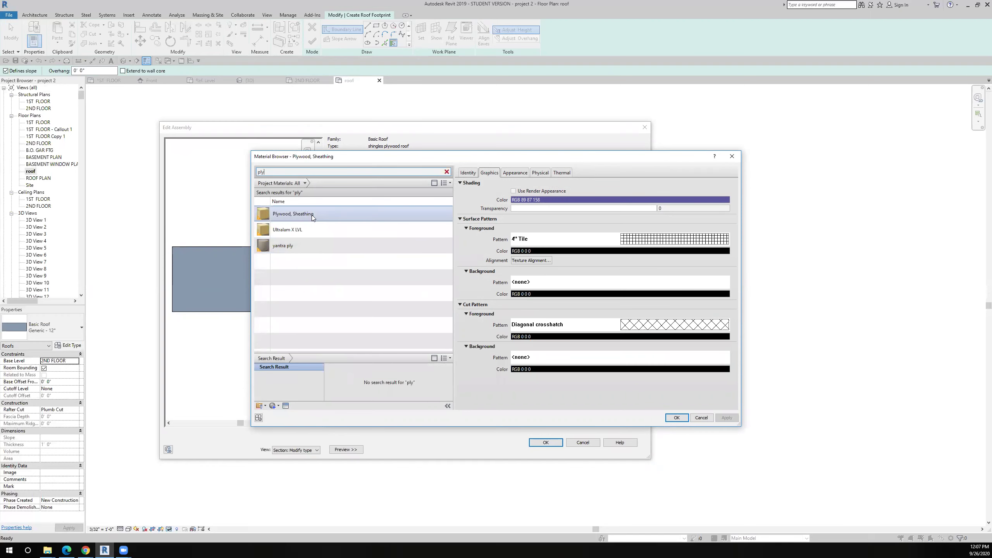
click(502, 202)
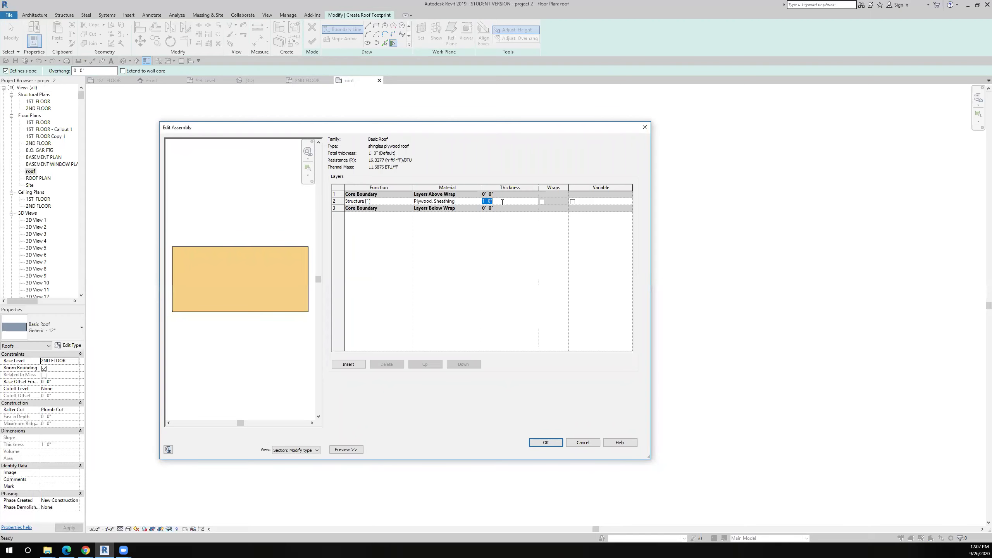
text(3/4)
Step: Insert one layer above the plywood in the roof assembly and set its function to Finish 1 [4]
double_click(360, 364)
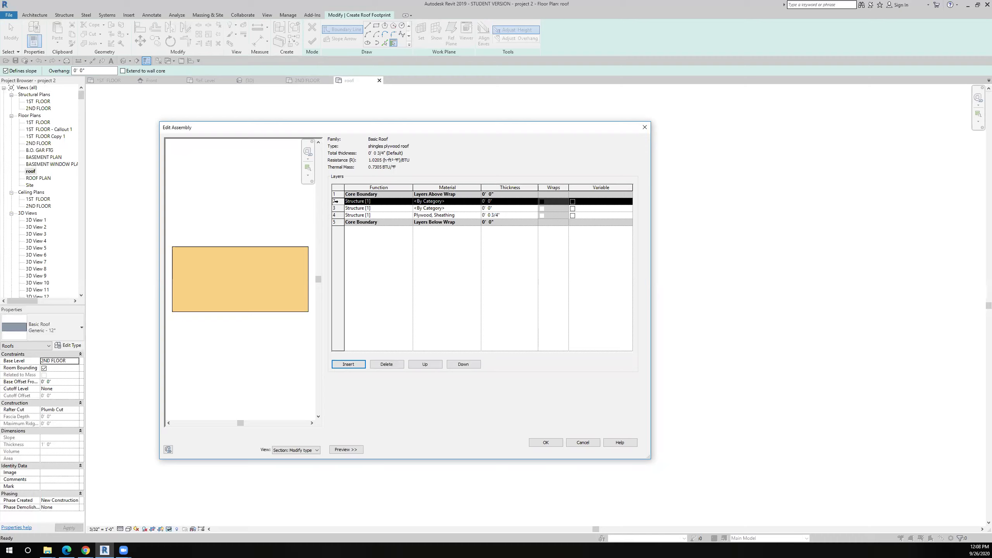
click(386, 365)
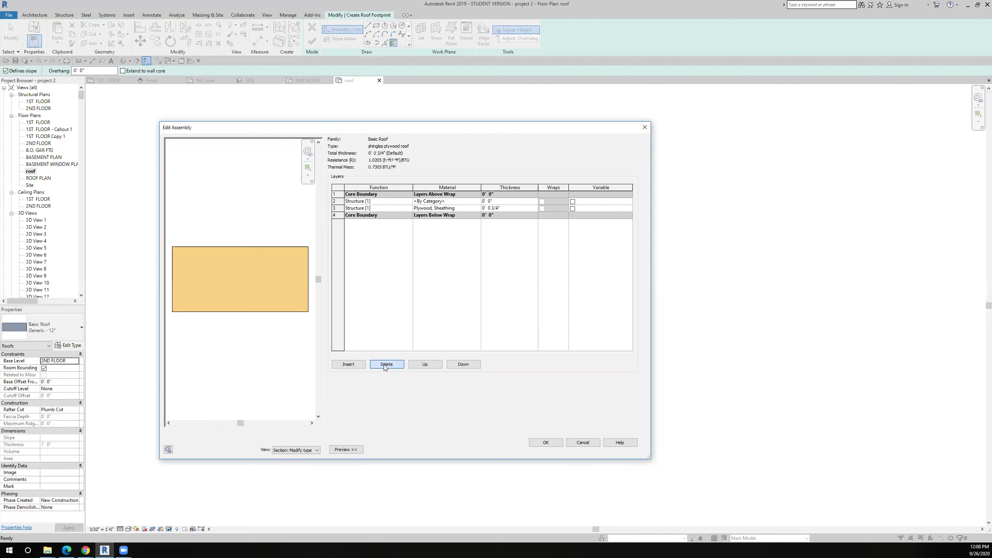
click(404, 201)
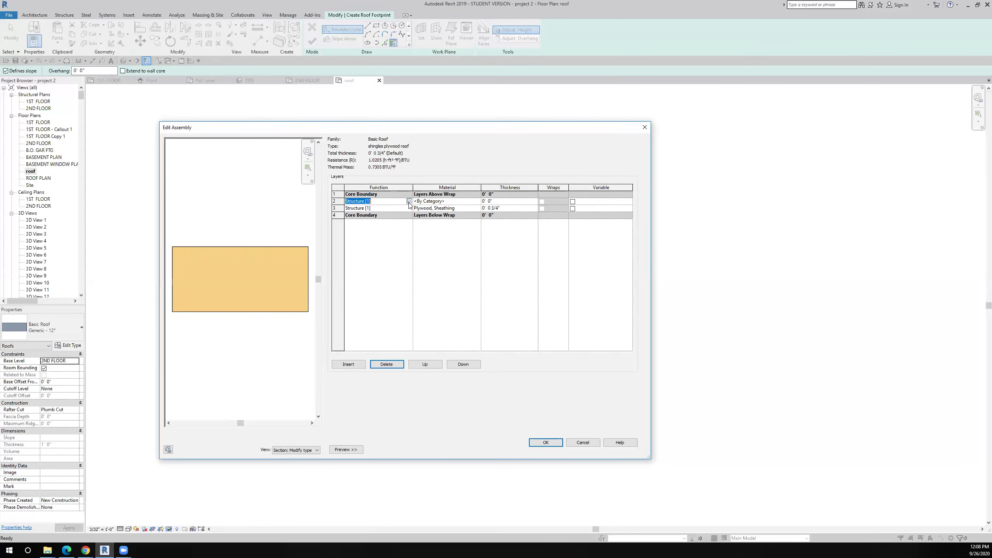
click(409, 202)
click(358, 229)
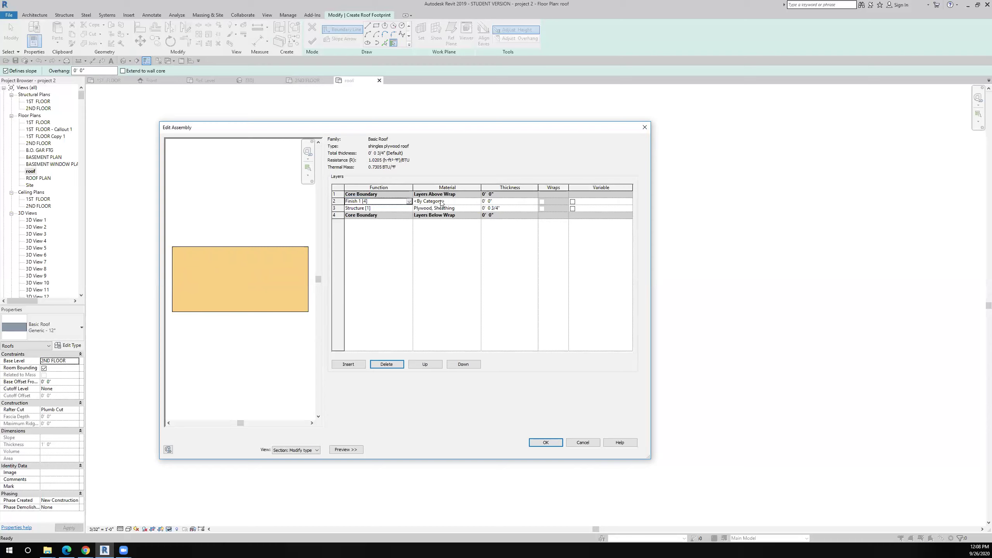
Step: Give the Finish 1 [4] layer the Asphalt Shingle material and a thickness of .5", and accept the roof assembly
click(442, 202)
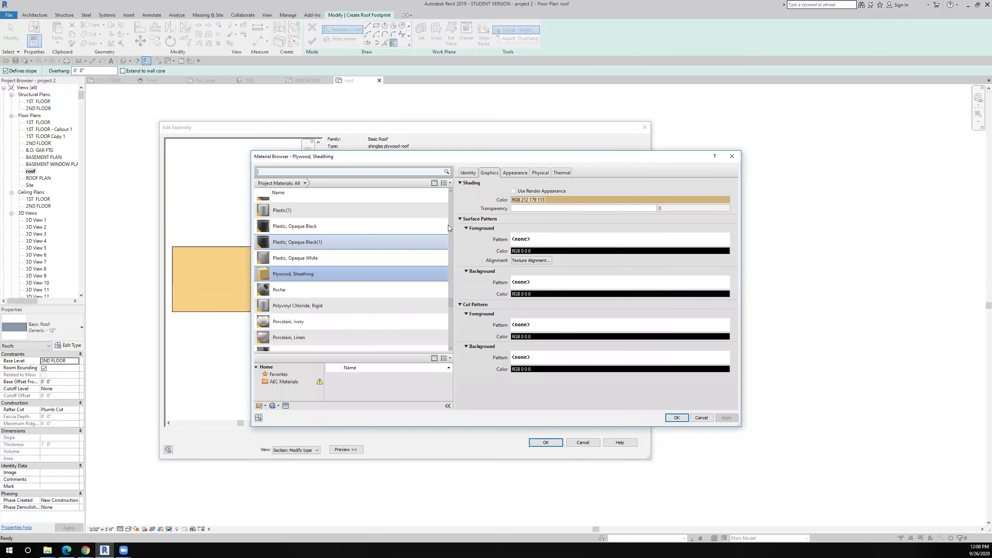
click(301, 172)
text(s)
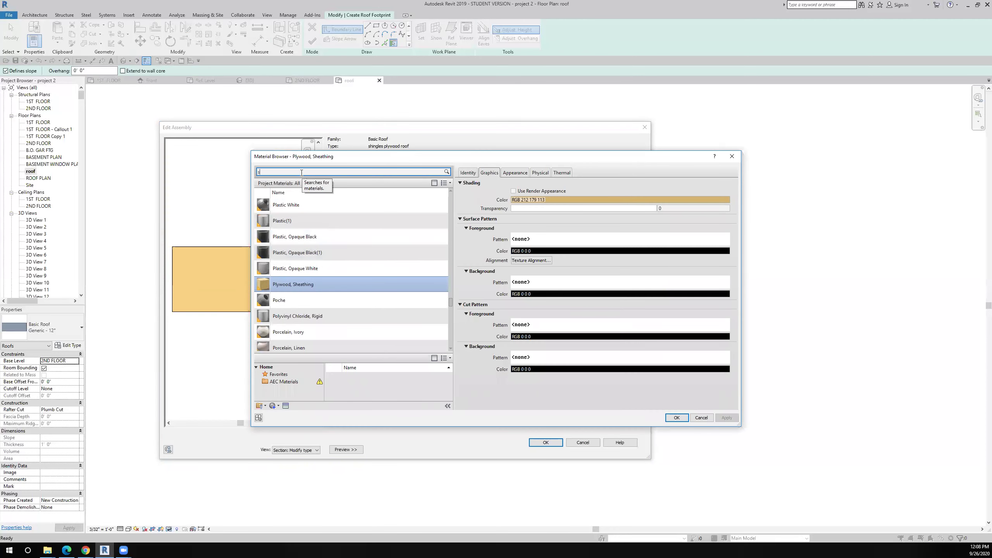
text(hingles)
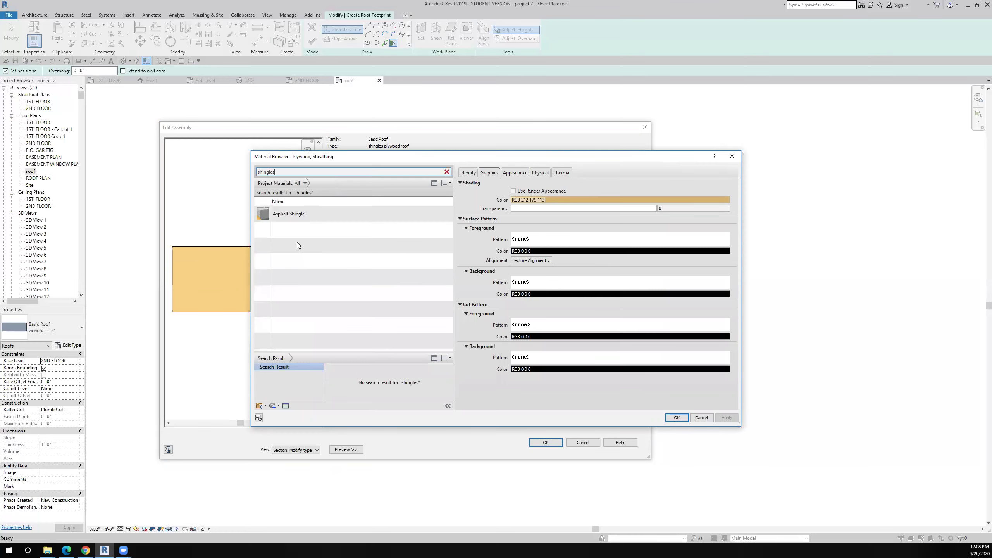
click(309, 211)
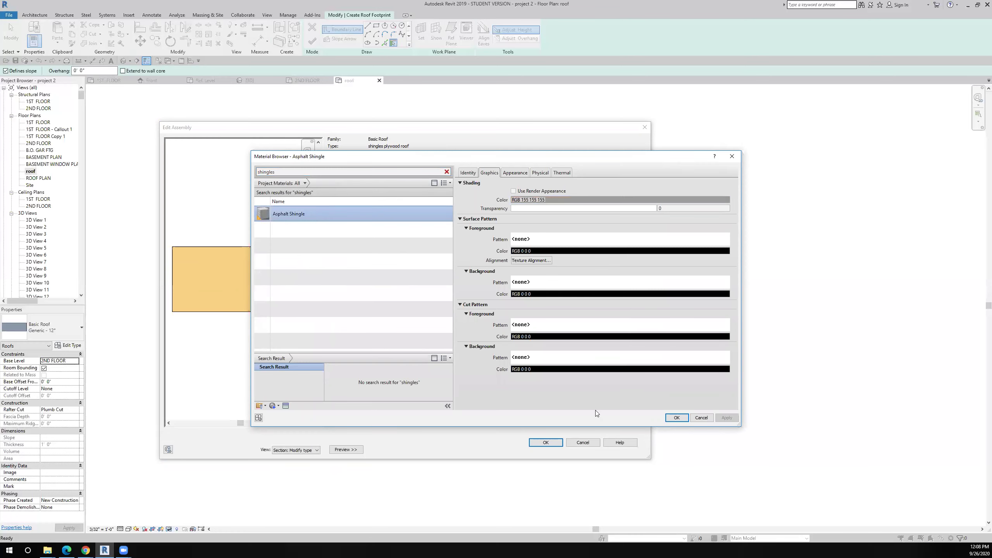
click(676, 418)
click(494, 201)
double_click(495, 202)
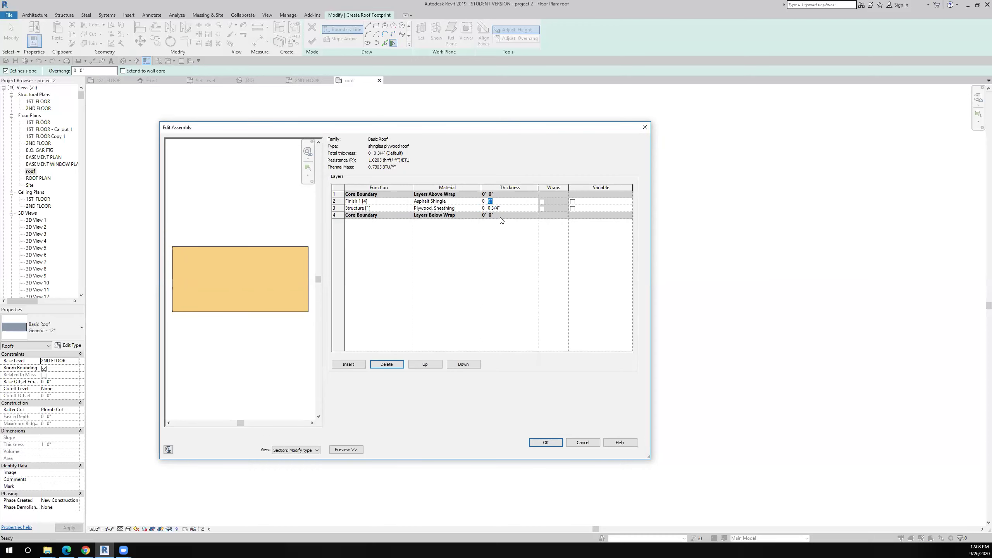
text(.5)
click(551, 443)
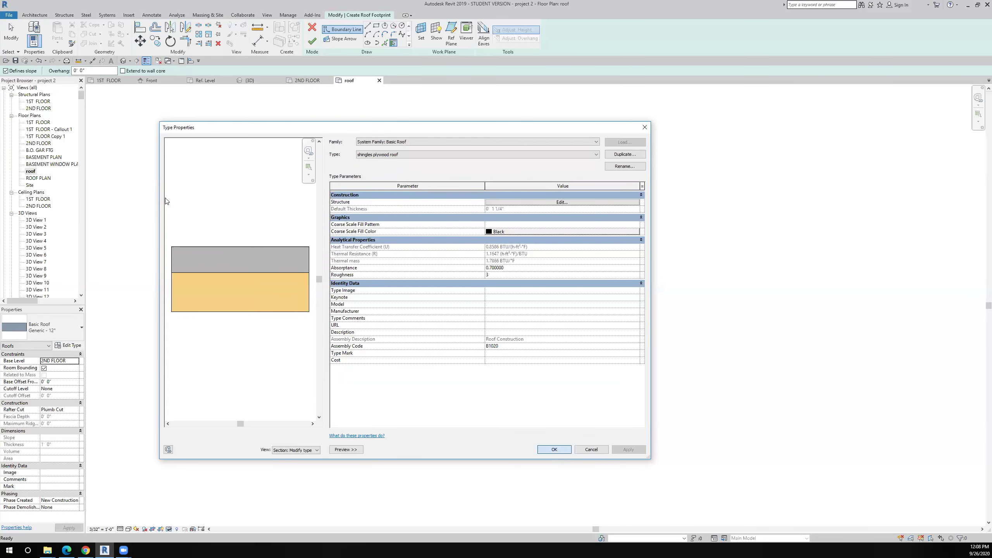
Step: Accept the new roof type and pick the second-floor outline's full chain as slope-defining roof boundary lines with a 0' offset
key(Return)
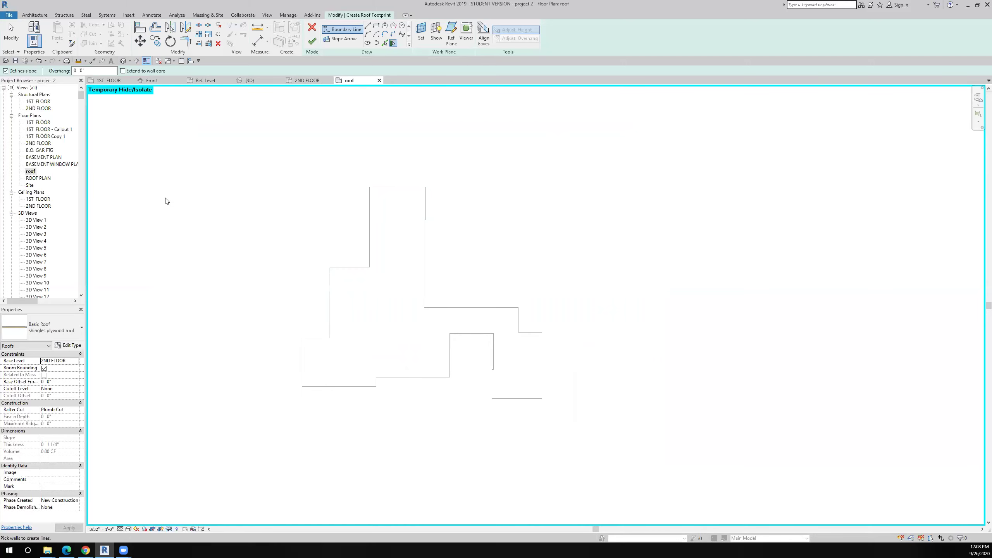
click(97, 71)
drag(60, 73, 52, 77)
text(2)
key(Return)
click(384, 42)
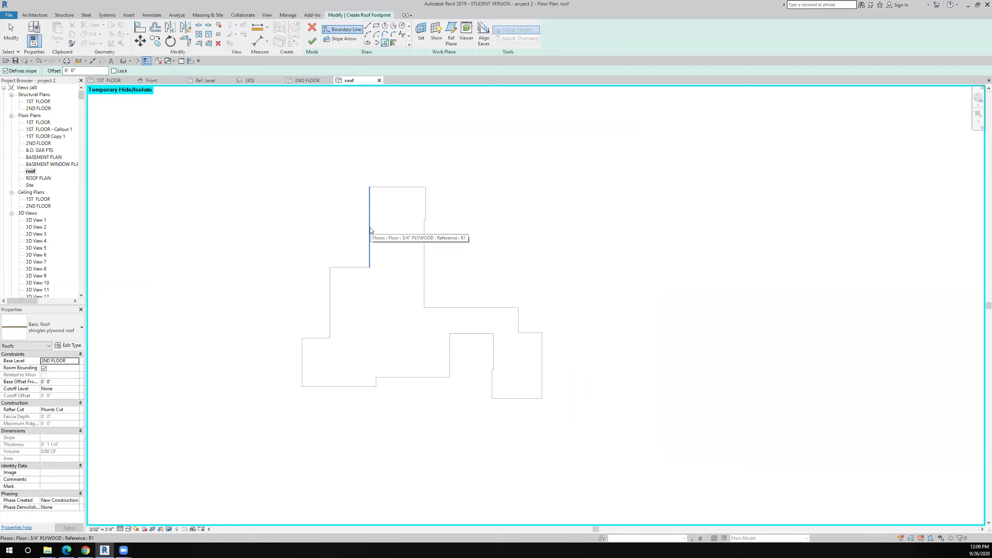
key(Tab)
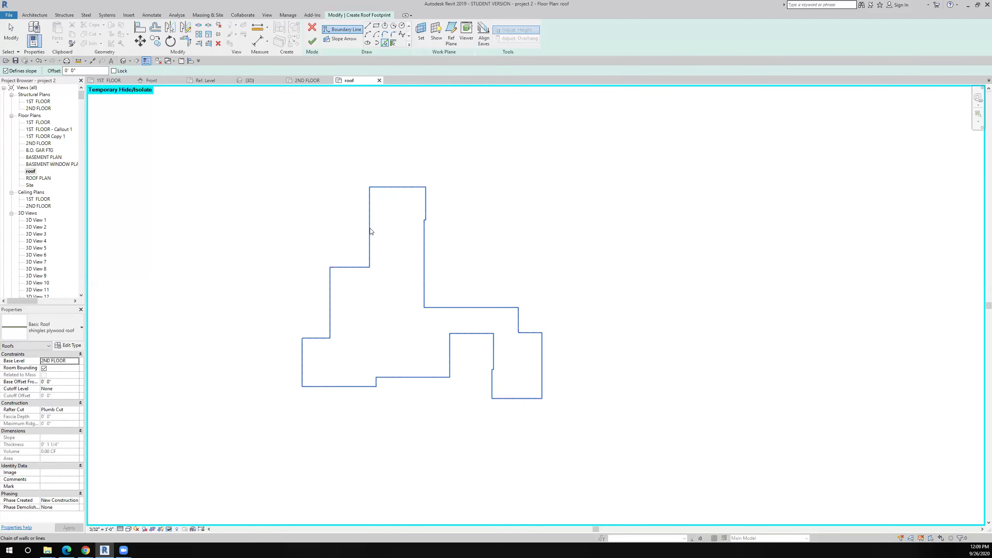
click(370, 230)
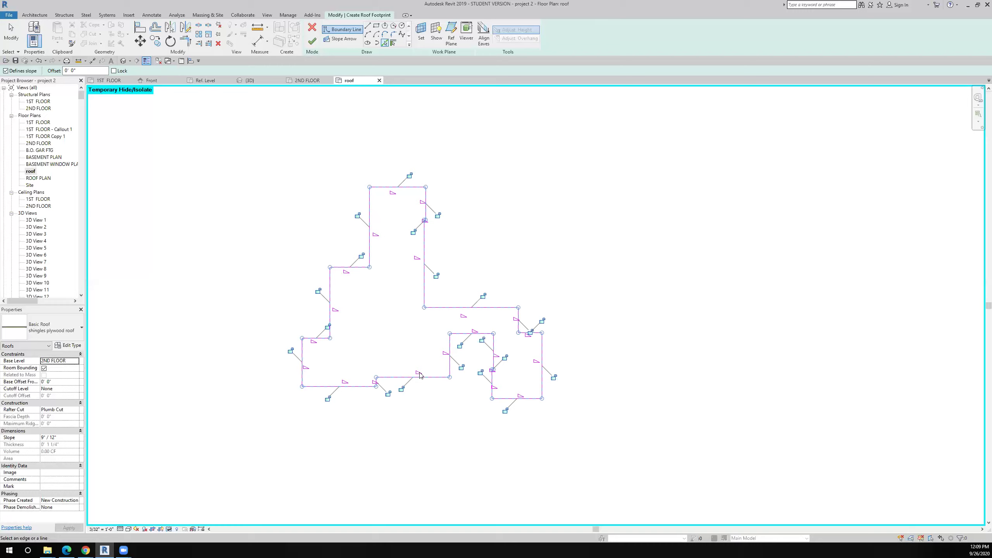
Step: Reset the temporary hide/isolate to bring back the full floor plan around the roof sketch
click(170, 531)
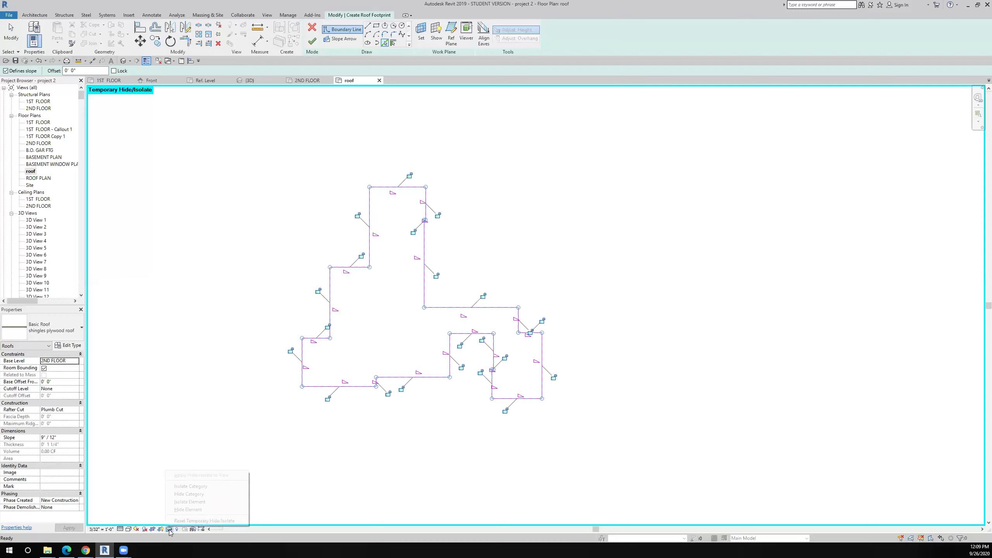
click(180, 521)
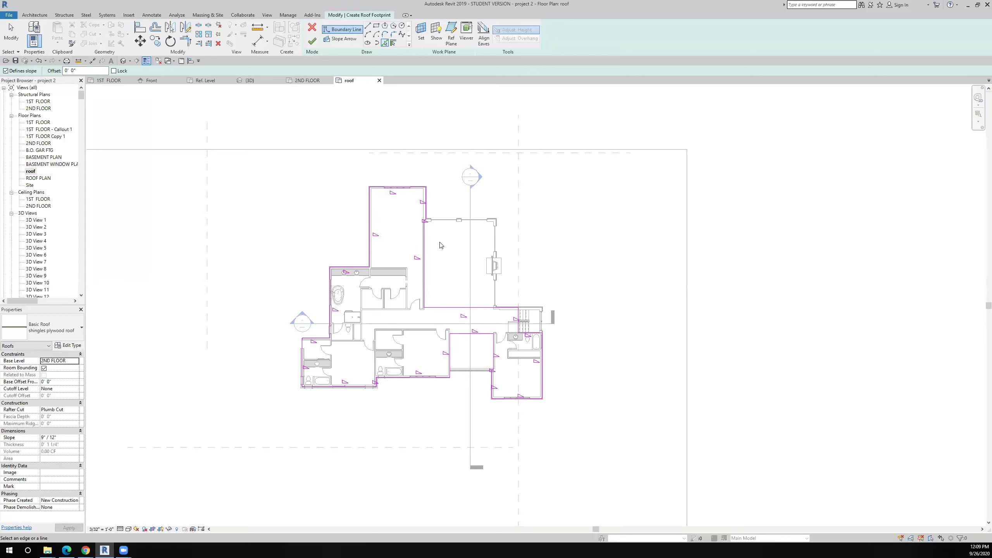
scroll(431, 261, up, 3)
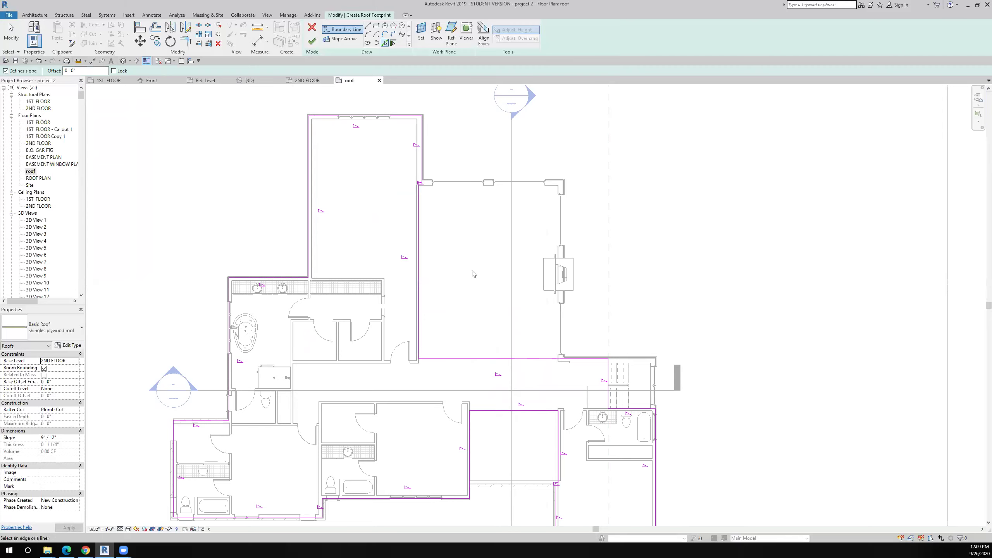
scroll(446, 165, up, 3)
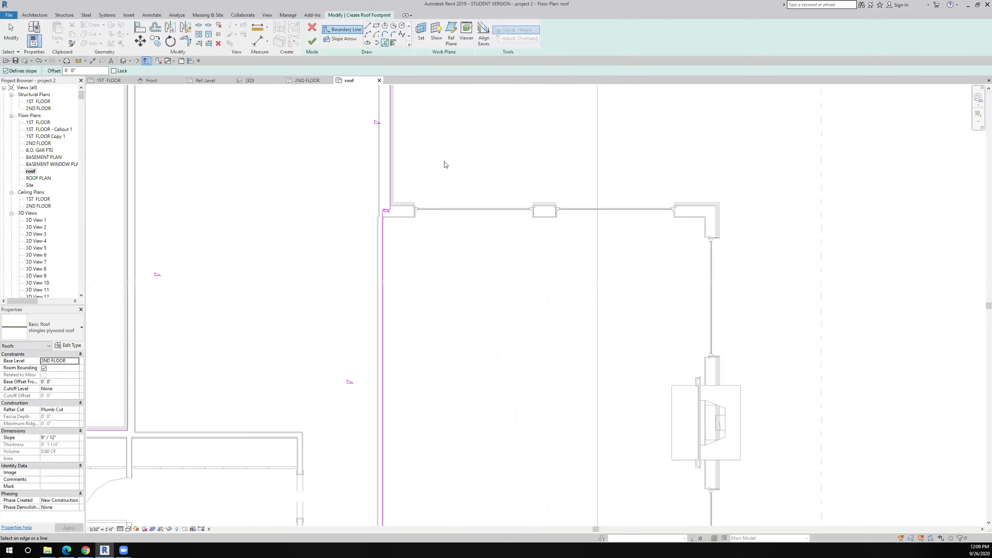
scroll(447, 165, up, 4)
click(367, 26)
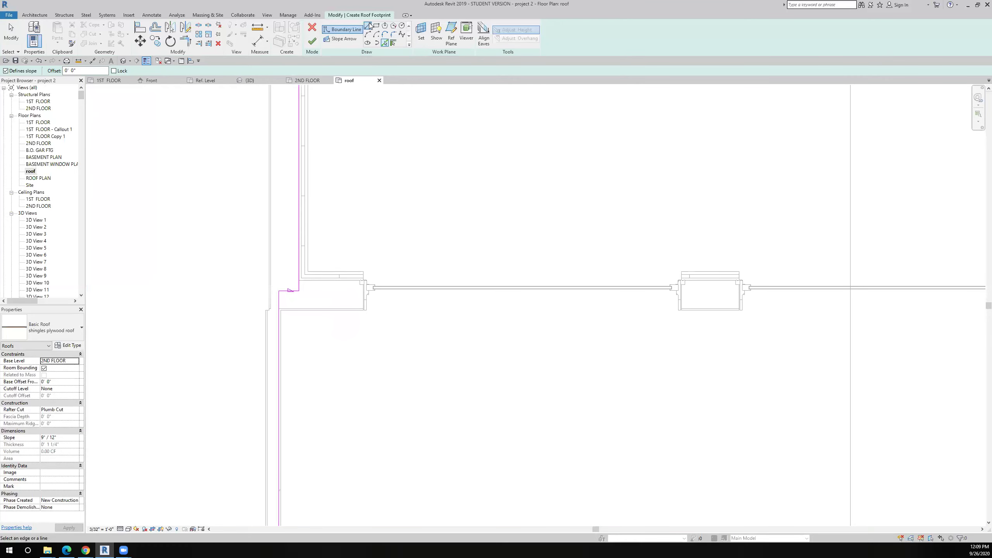
scroll(316, 276, up, 5)
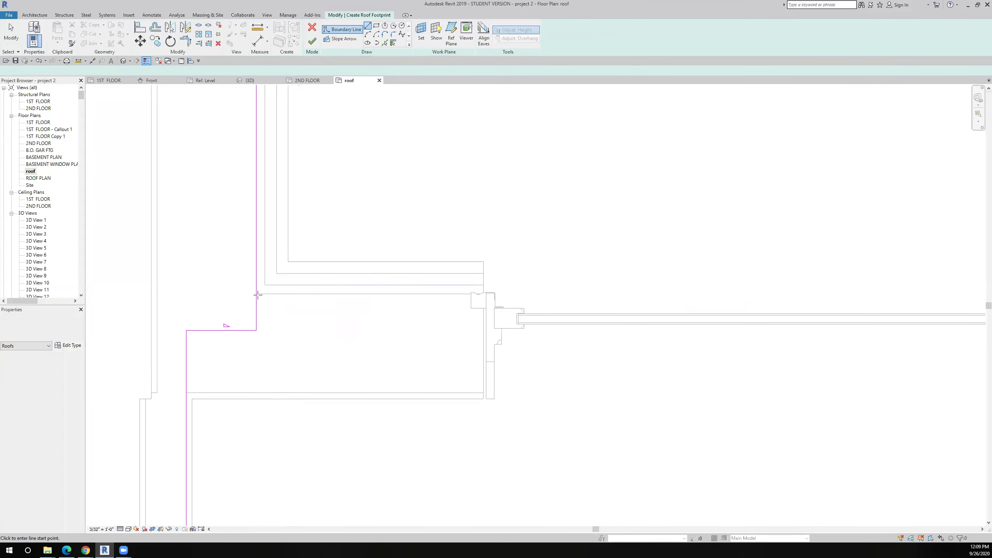
click(300, 280)
scroll(258, 294, down, 5)
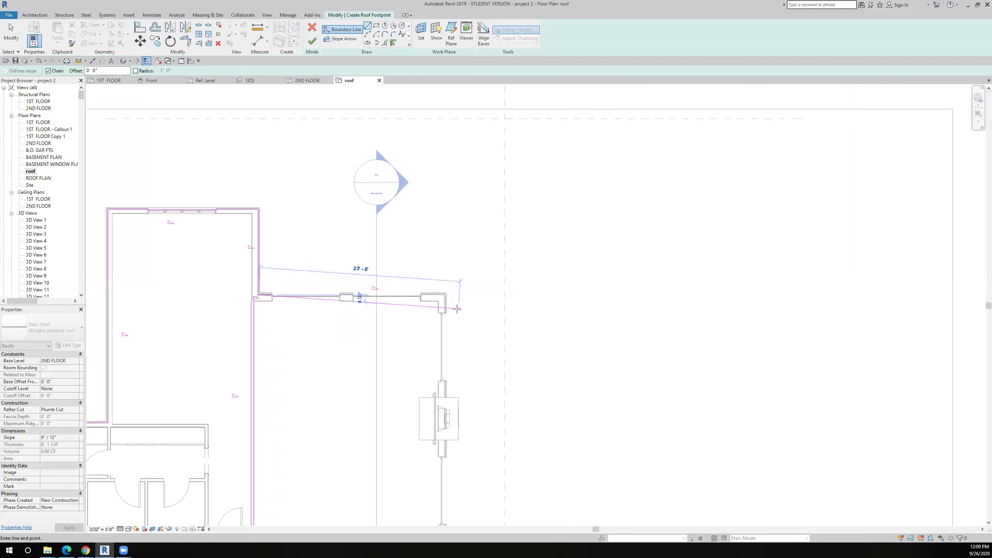
key(Escape)
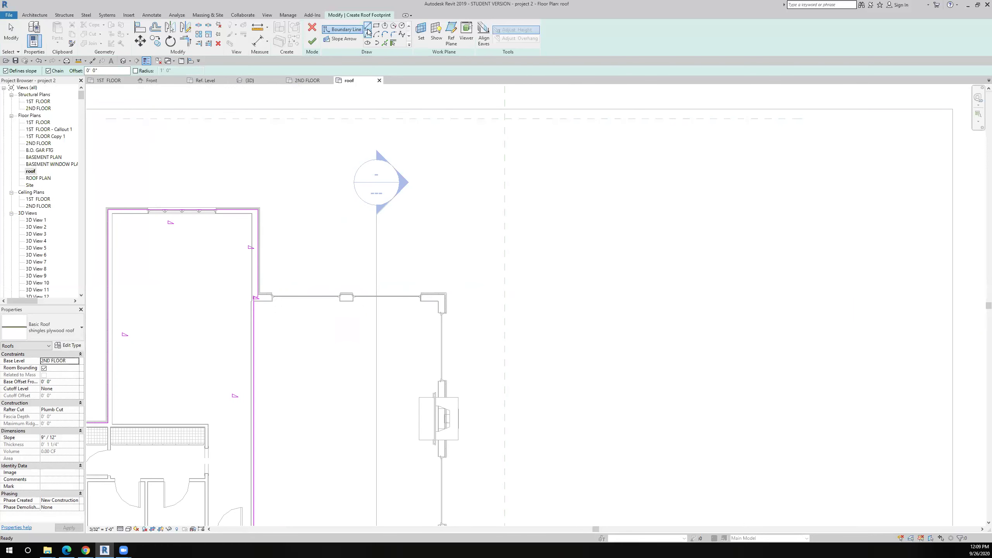
Step: Draw a roof boundary line with a 2' offset along the upper exterior wall of the room with the fireplace
drag(110, 73, 64, 74)
text(2)
key(Return)
scroll(263, 301, up, 3)
scroll(263, 301, up, 5)
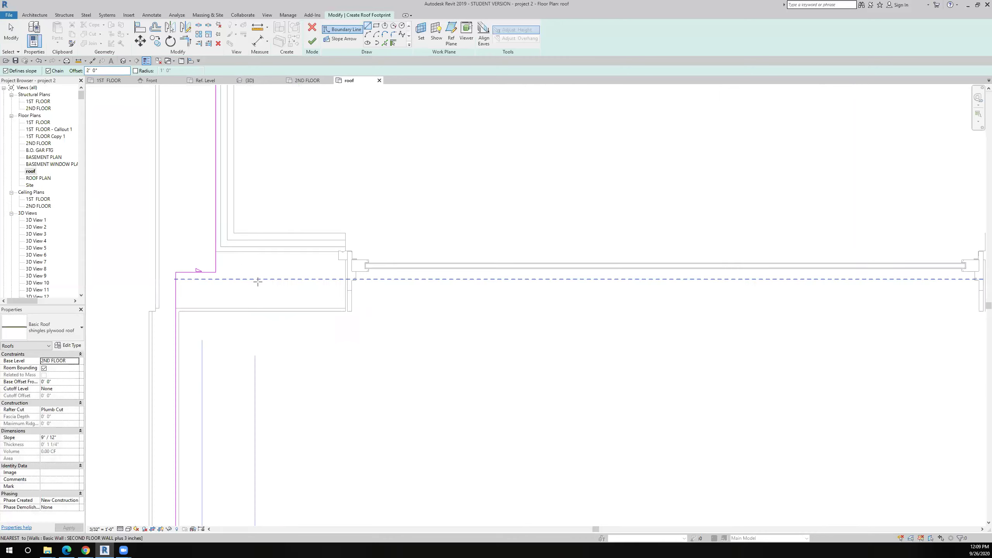
click(202, 241)
scroll(202, 241, down, 5)
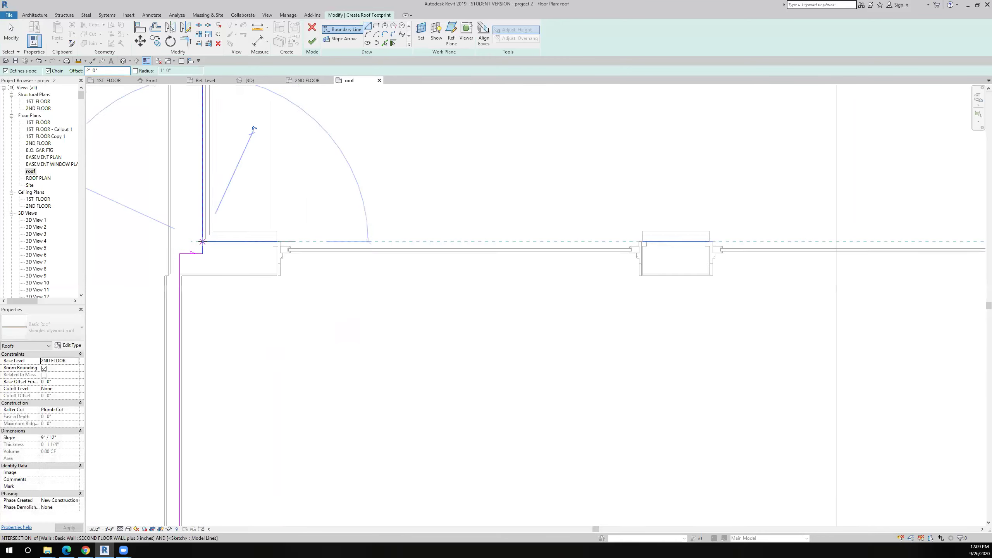
scroll(356, 243, up, 5)
scroll(282, 280, up, 4)
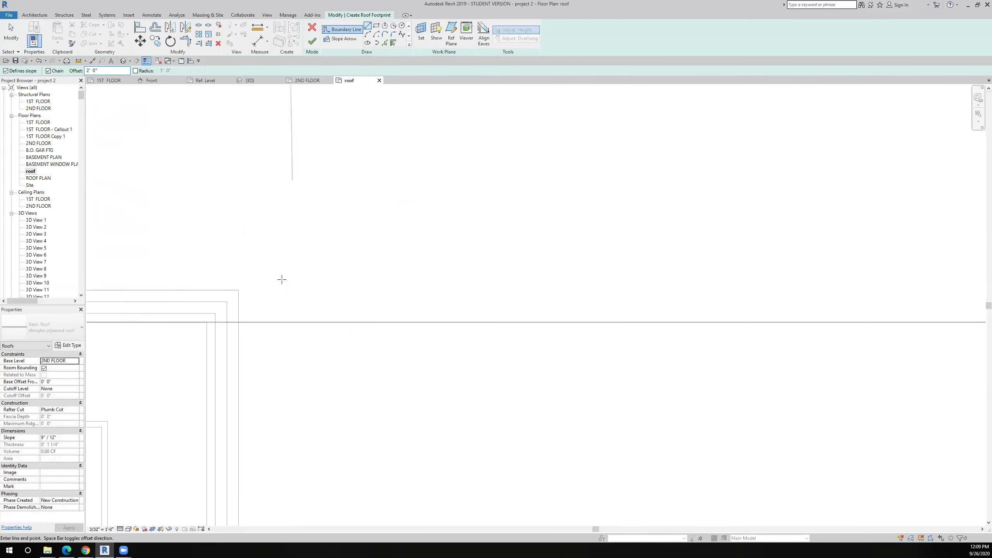
scroll(207, 320, down, 2)
click(209, 321)
Step: Continue the 2' offset boundary along the fireplace wall, ending it at the existing boundary line beside the stairs
middle_drag(211, 391, 265, 165)
scroll(308, 141, down, 1)
middle_drag(273, 335, 298, 211)
middle_drag(305, 391, 309, 271)
scroll(307, 303, up, 5)
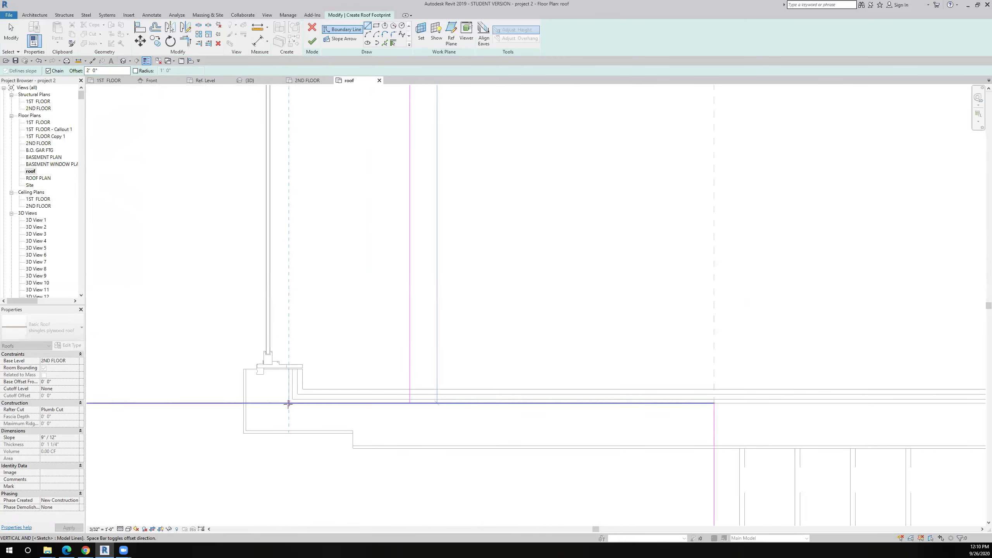
click(288, 404)
scroll(289, 407, down, 3)
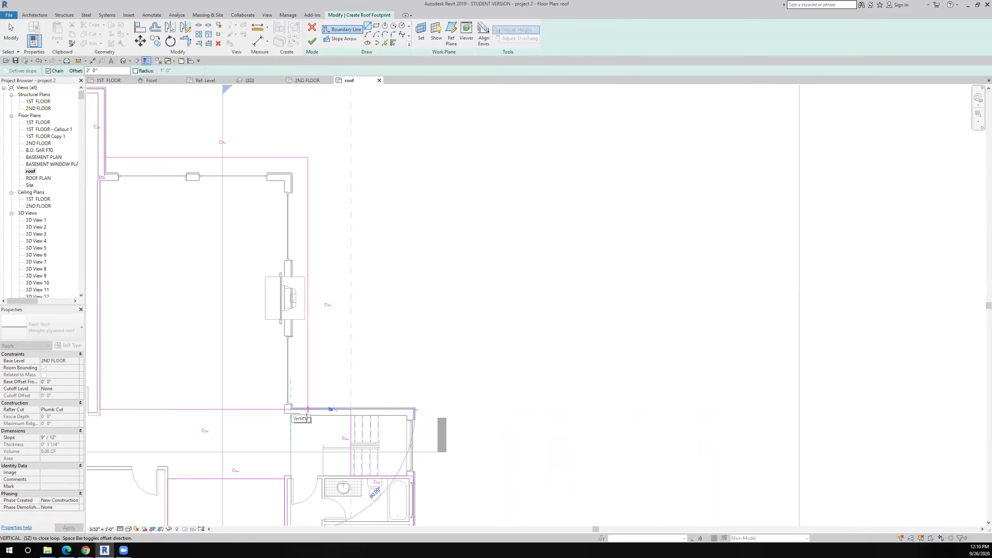
key(Escape)
key(Escape)
Step: Cancel the roof footprint and discard its sketch
scroll(332, 403, up, 4)
scroll(349, 368, down, 4)
key(Return)
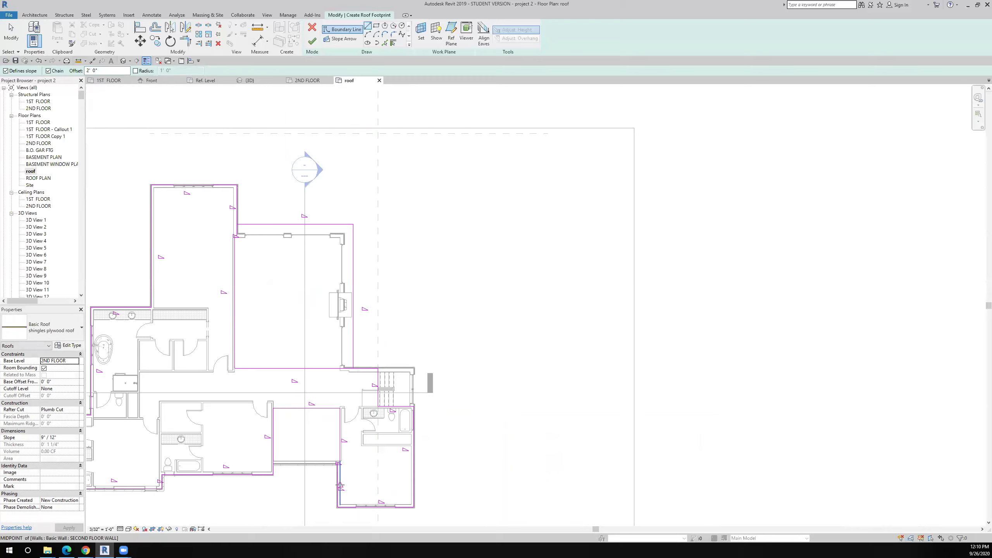
click(313, 28)
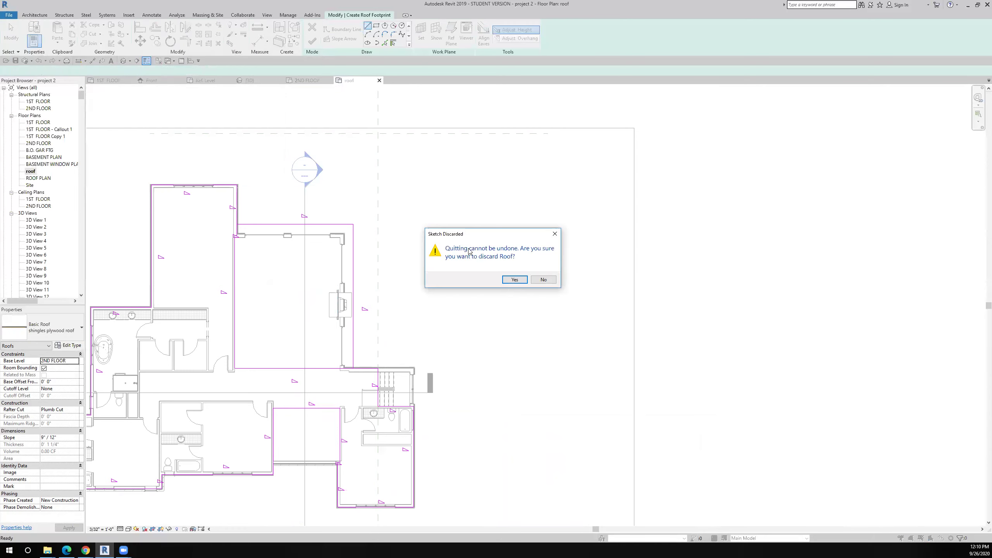
click(515, 280)
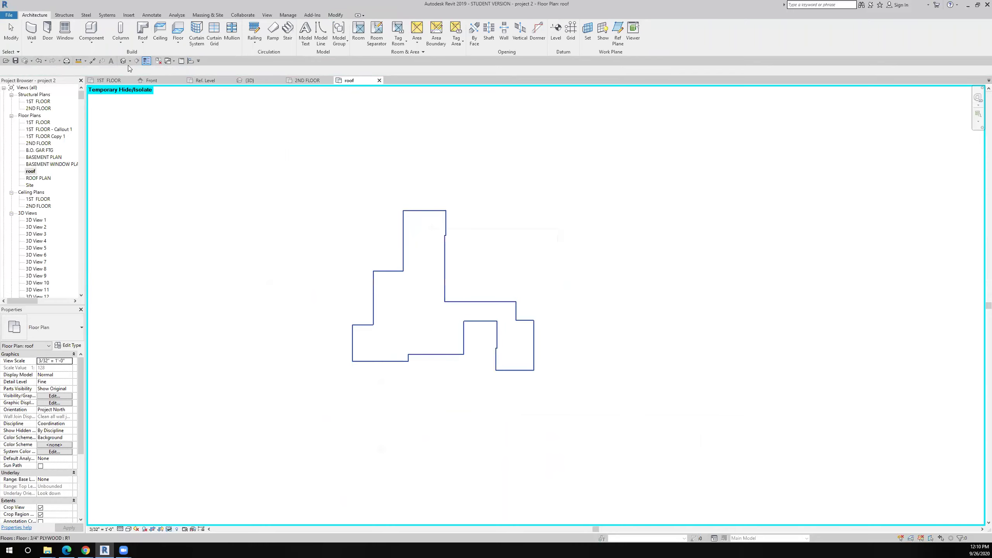
Step: Start a new roof by footprint using the shingles plywood type, with Pick Lines set to a 2' offset
click(142, 30)
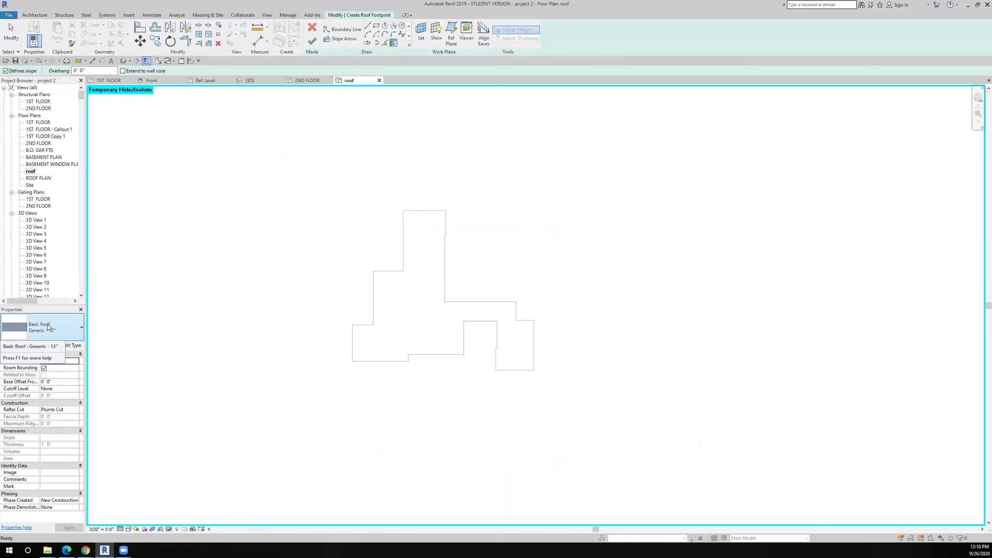
click(48, 326)
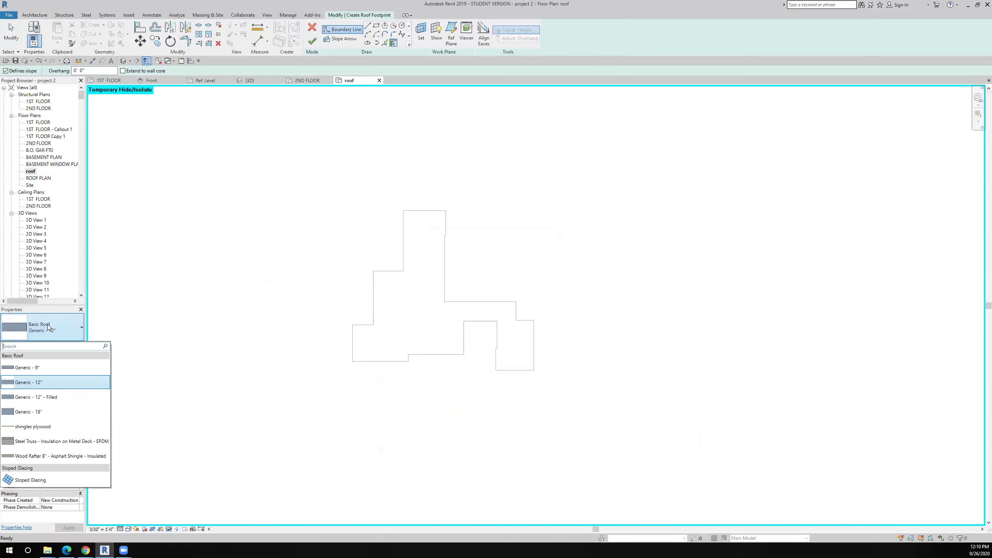
click(48, 427)
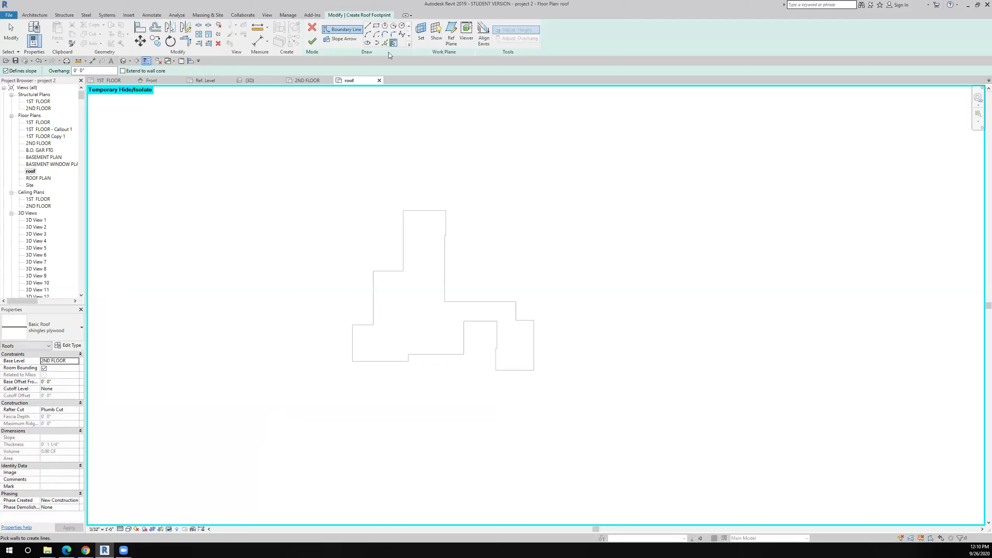
click(385, 42)
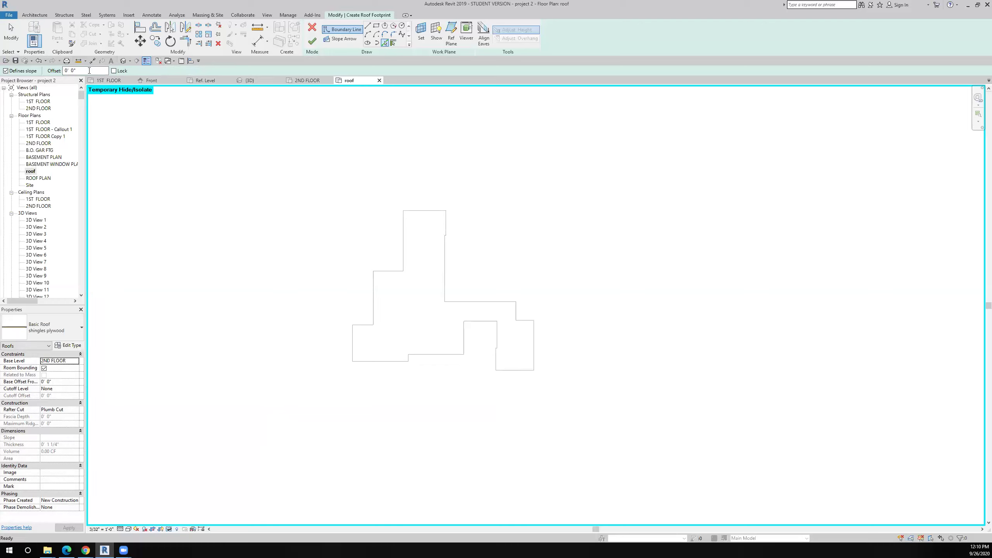
text(2)
key(Return)
key(ctrl+a)
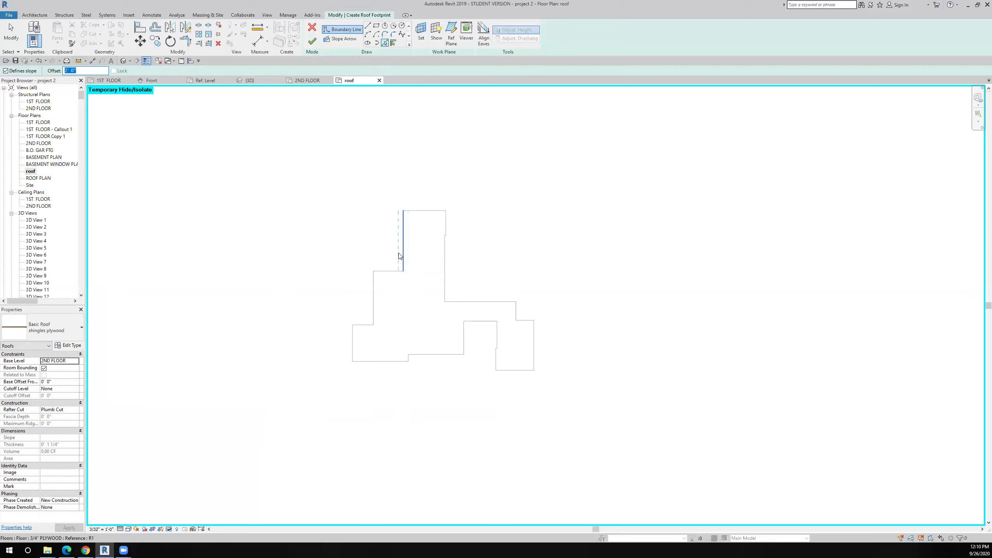
Step: Pick the whole second-floor outline as a chain of slope-defining roof boundary lines offset 2' to the outside
click(402, 258)
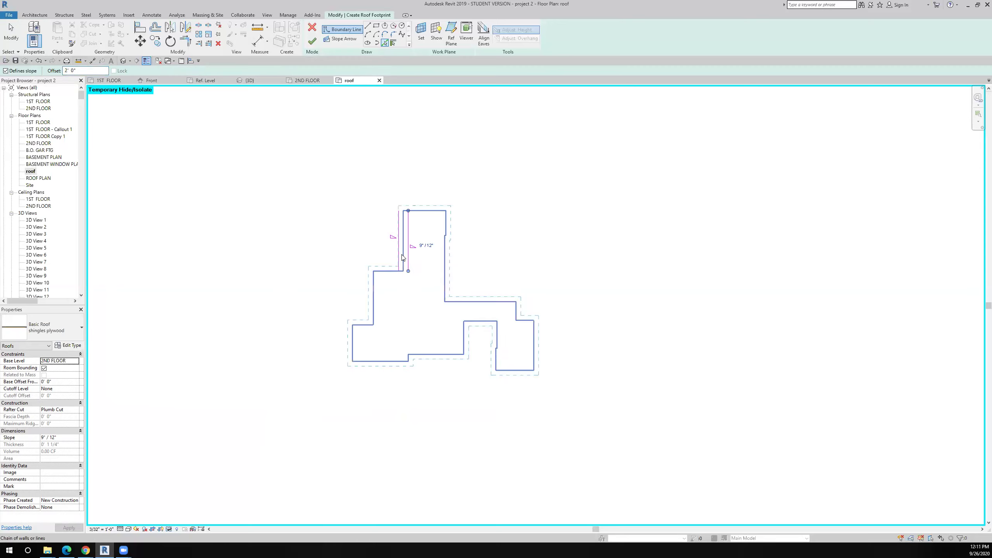
key(Tab)
click(403, 257)
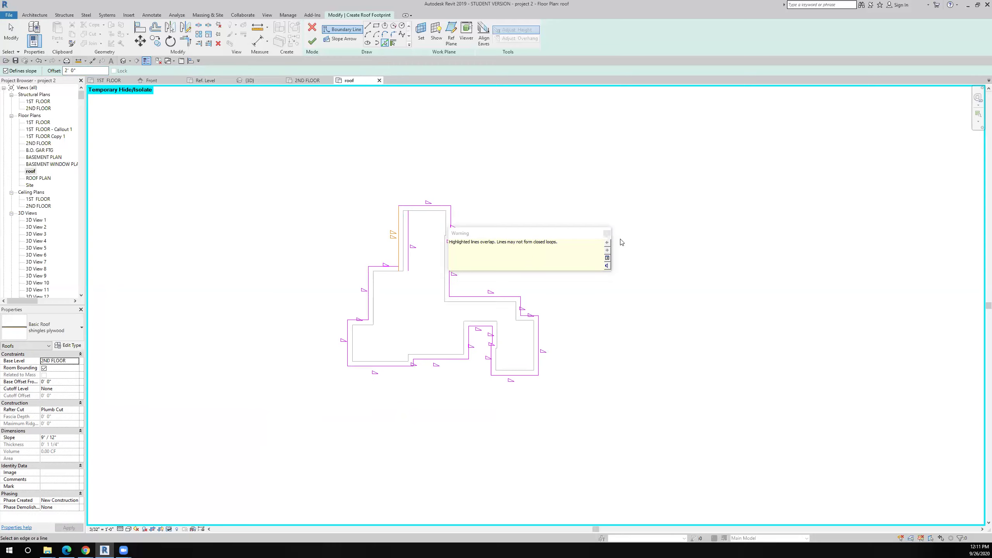
click(610, 234)
Step: Delete the stray line inside the upper wing and one of the overlapping boundary lines along that wing's outer side
scroll(410, 262, up, 3)
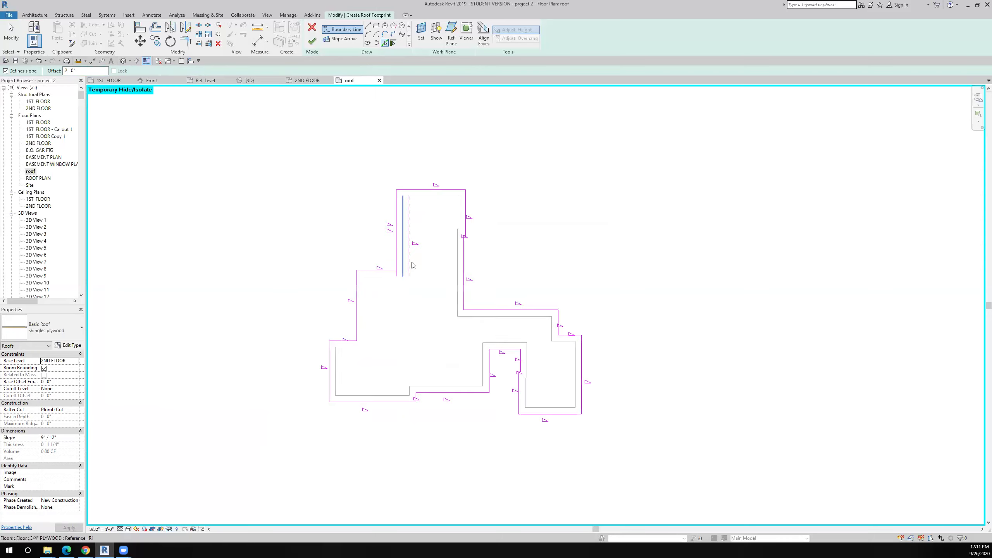
key(Escape)
key(Escape)
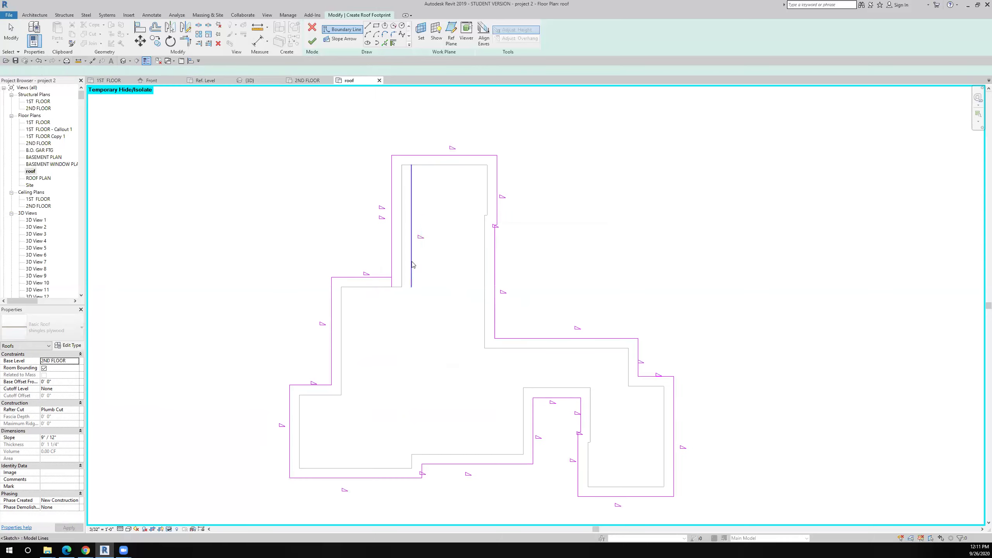
click(411, 266)
key(Delete)
click(392, 253)
key(Delete)
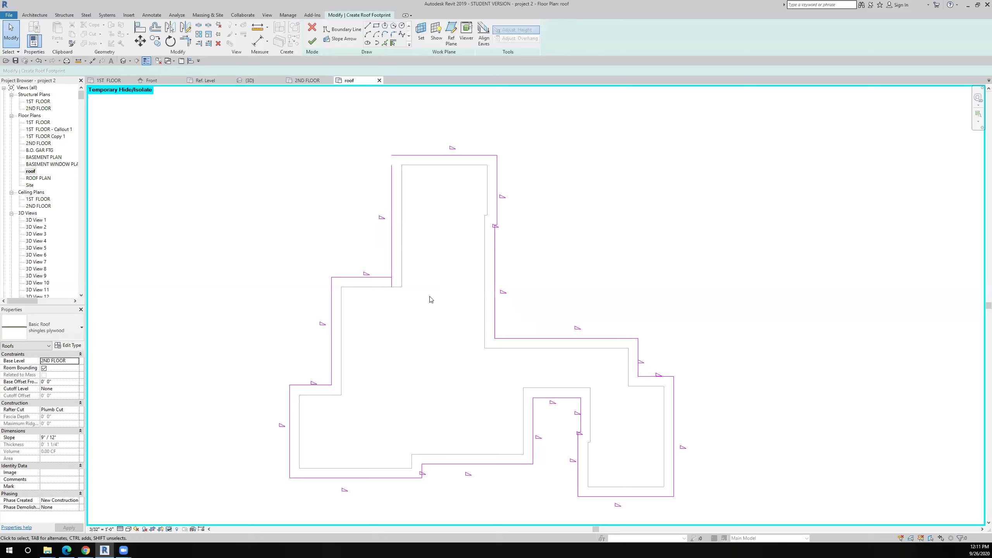
Step: Reset the temporary hide/isolate to show the complete floor plan beneath the offset roof boundary
scroll(431, 300, down, 2)
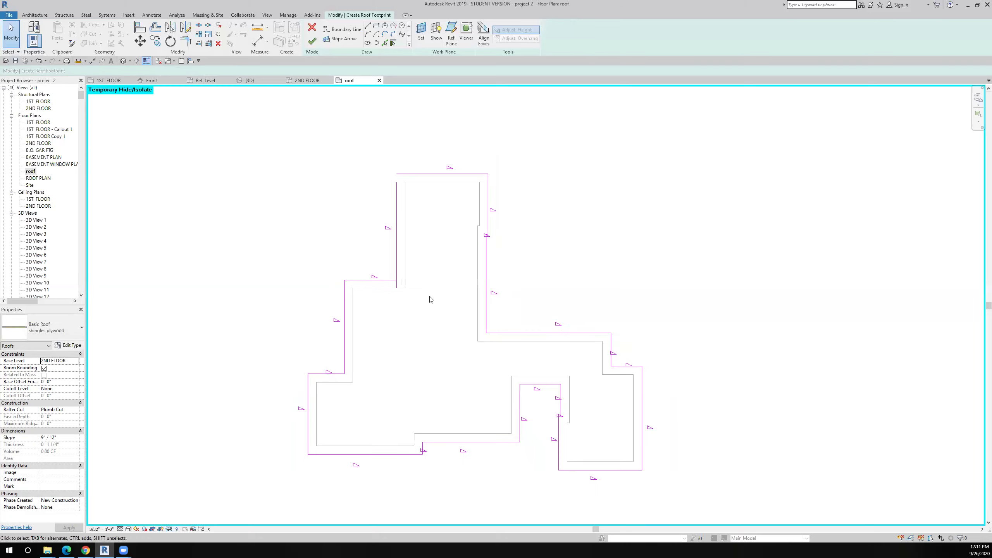
click(169, 530)
click(176, 521)
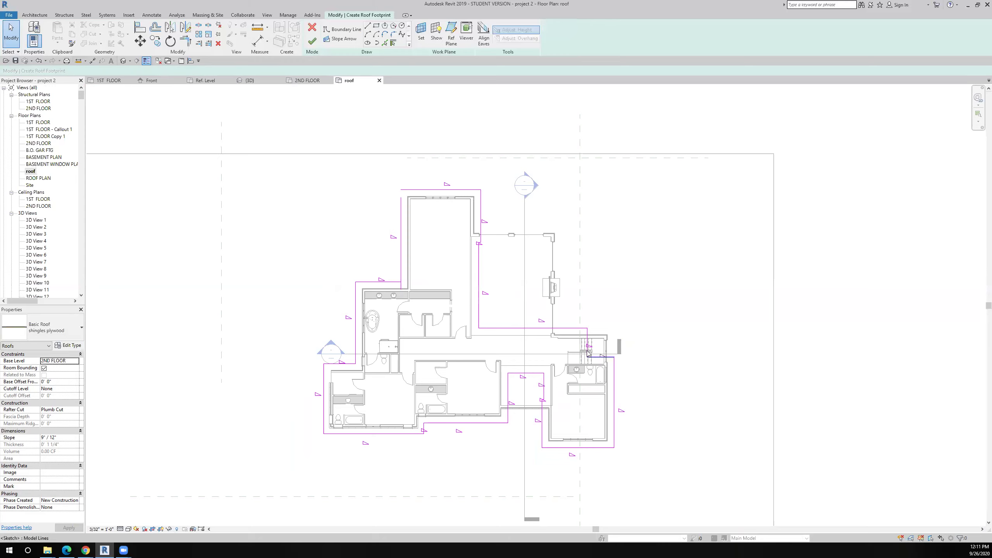
Step: Delete the two short boundary lines that jog through the stair area, between the fireplace room and the outer wing
scroll(565, 307, up, 3)
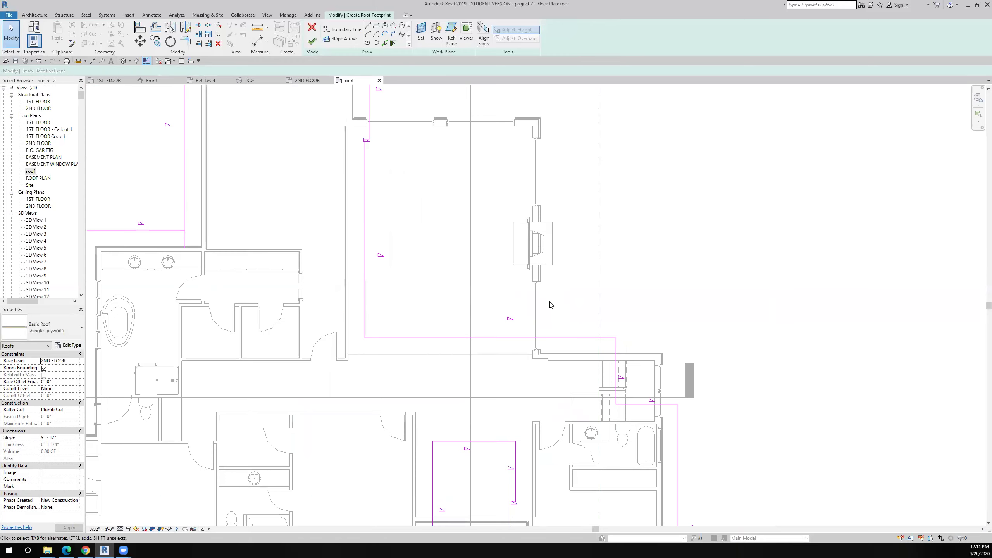
middle_drag(551, 305, 503, 245)
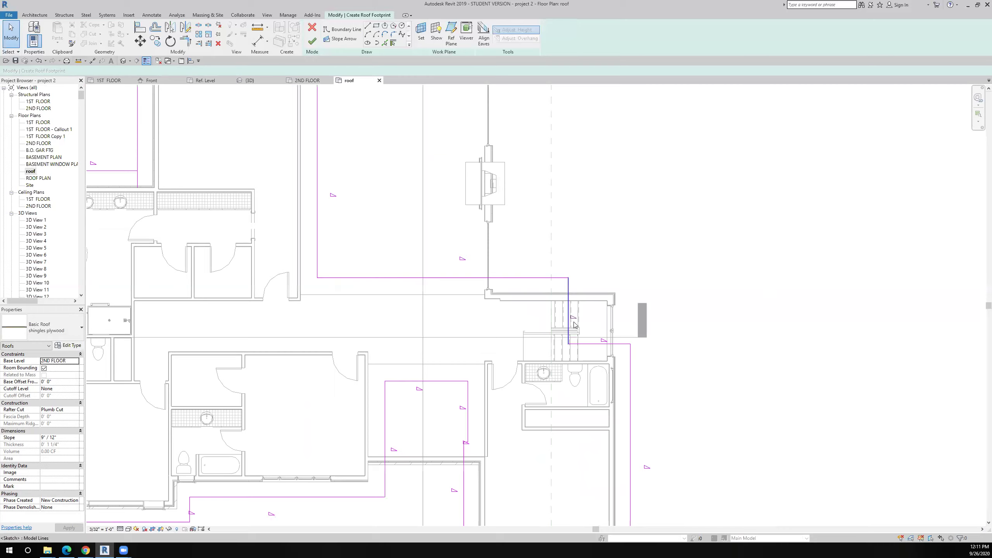
click(593, 348)
key(Delete)
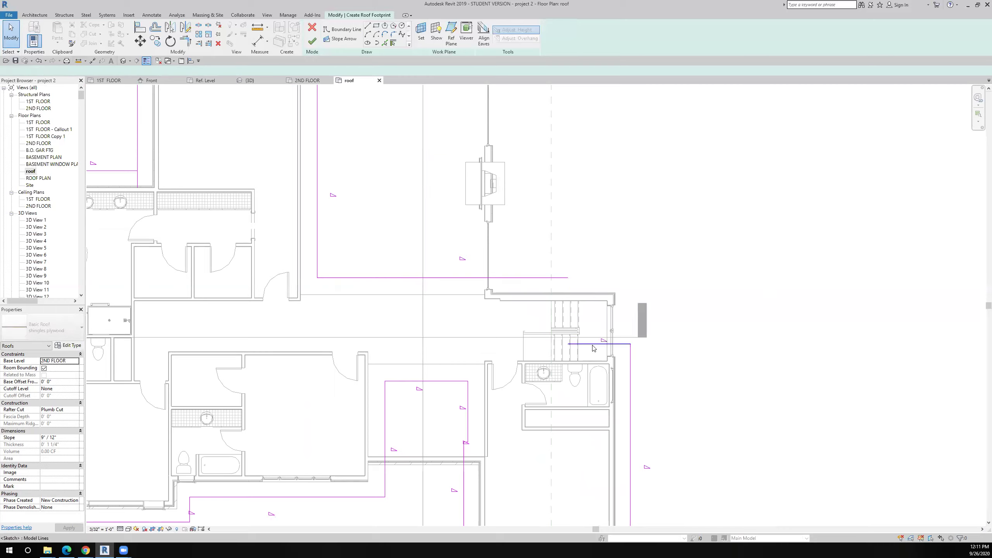
Step: Trim the long horizontal boundary line above the stairs and the outer vertical line beside them into a corner
key(t)
key(r)
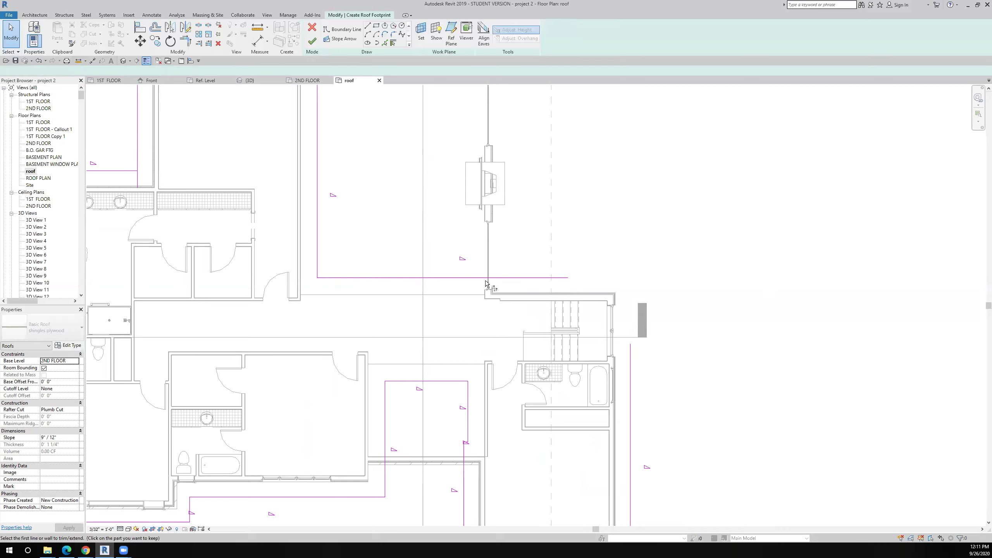
click(487, 280)
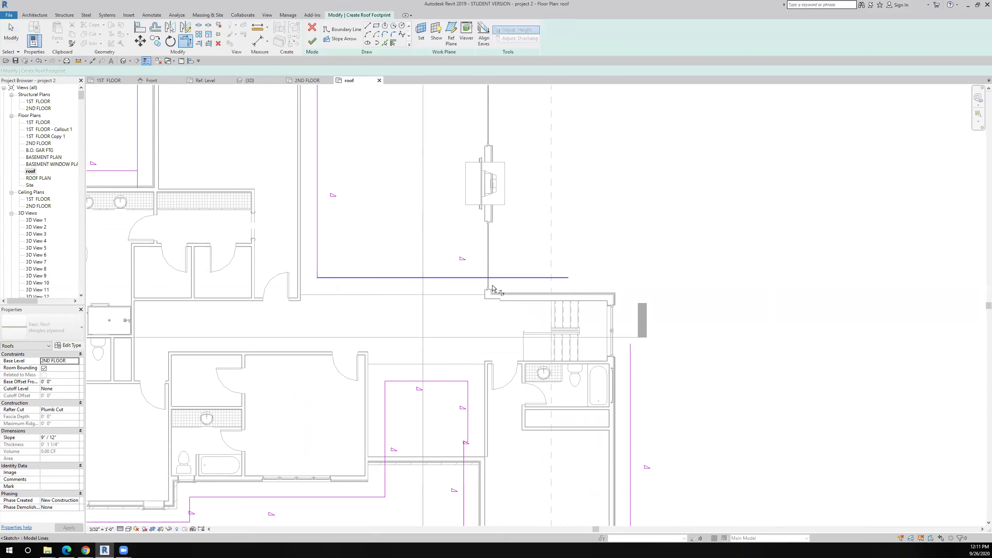
click(650, 389)
scroll(649, 387, down, 3)
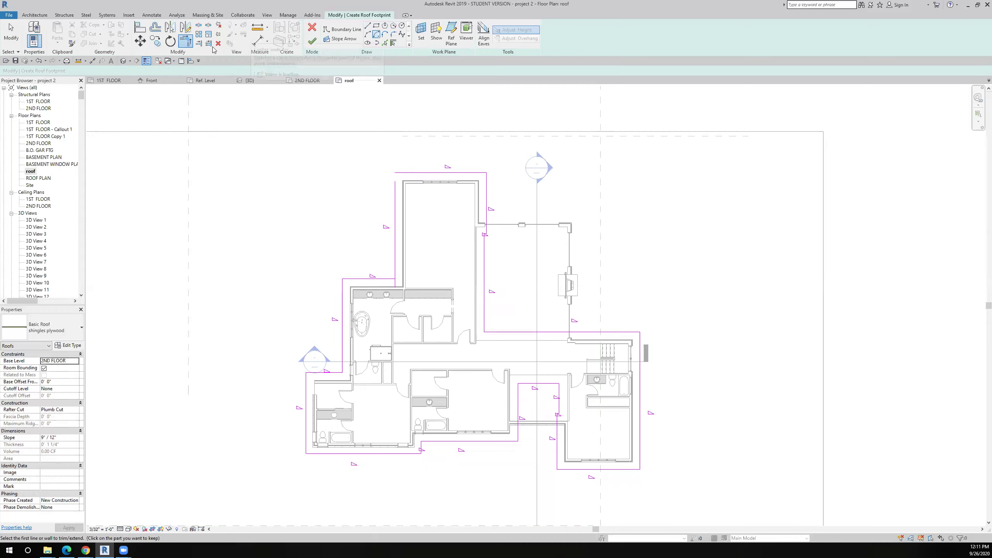
Step: Draw a slope-defining boundary line about 25'-6" long outside the fireplace room's upper wall, using a 2' offset
key(Escape)
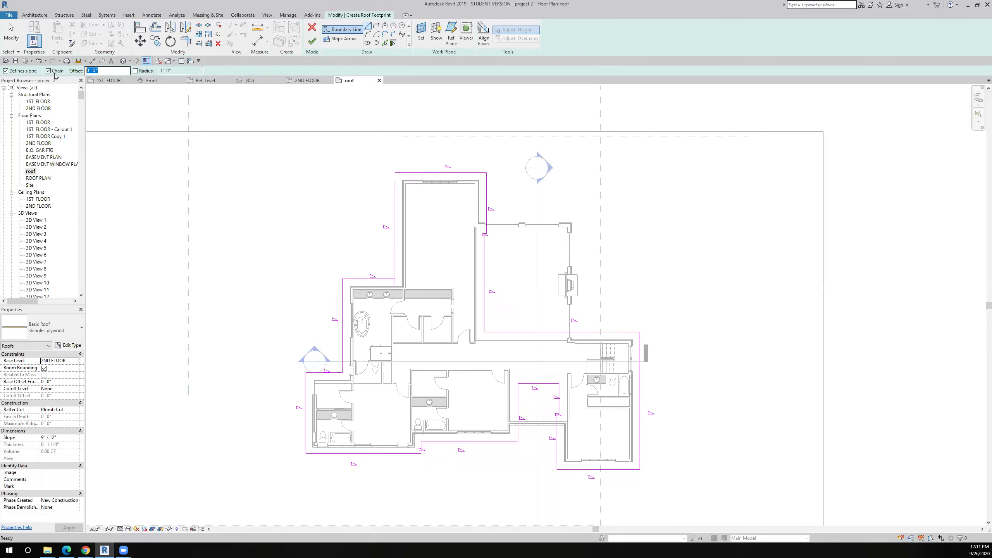
text(2)
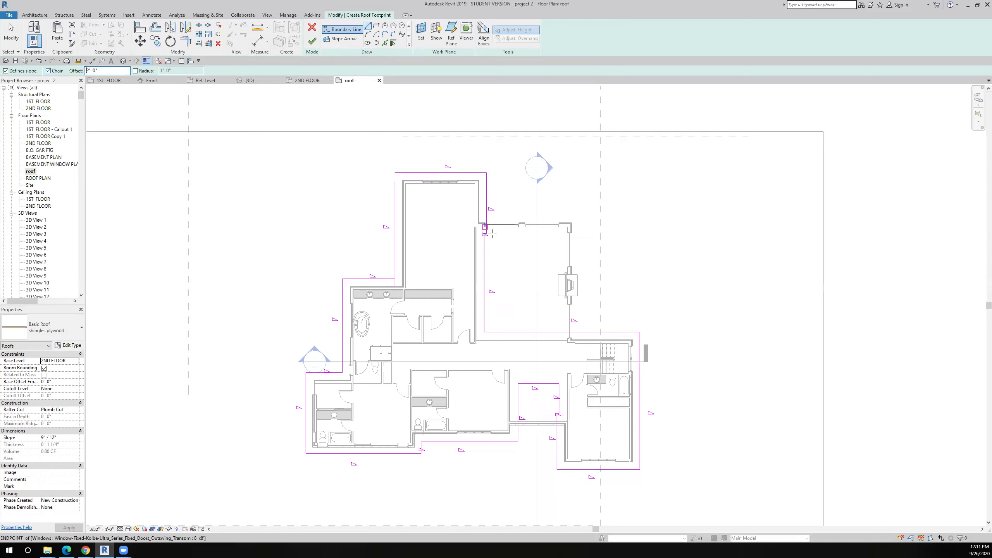
scroll(371, 244, up, 5)
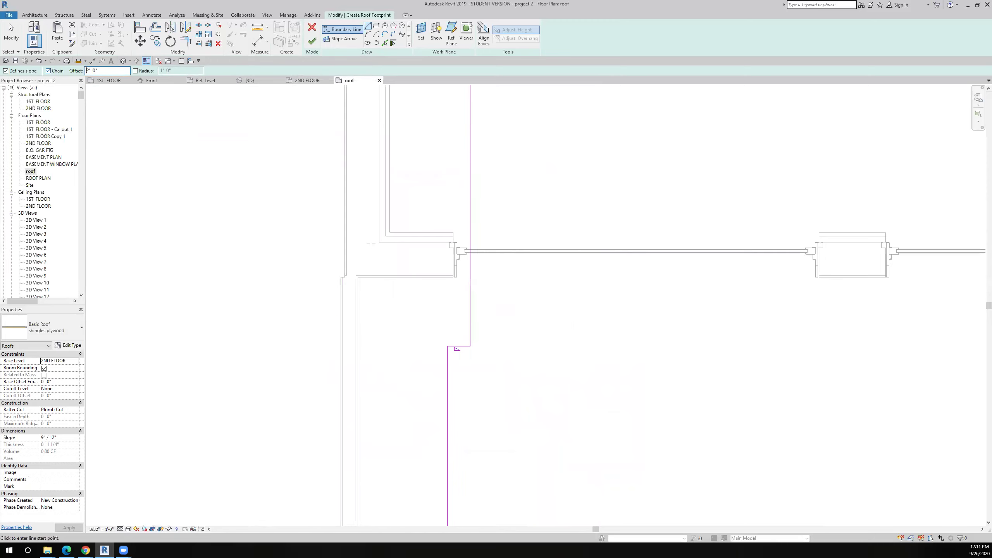
scroll(386, 242, up, 2)
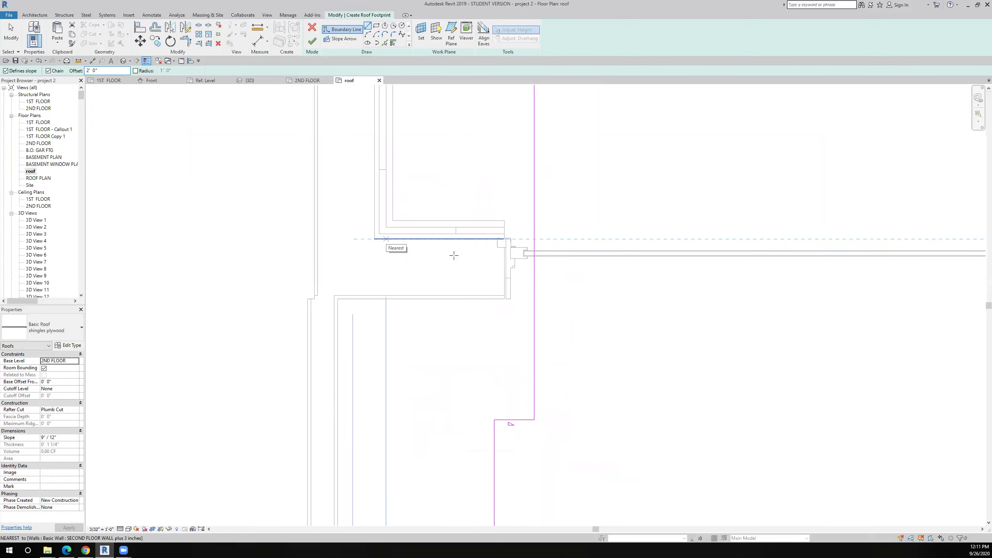
click(386, 238)
scroll(386, 243, down, 5)
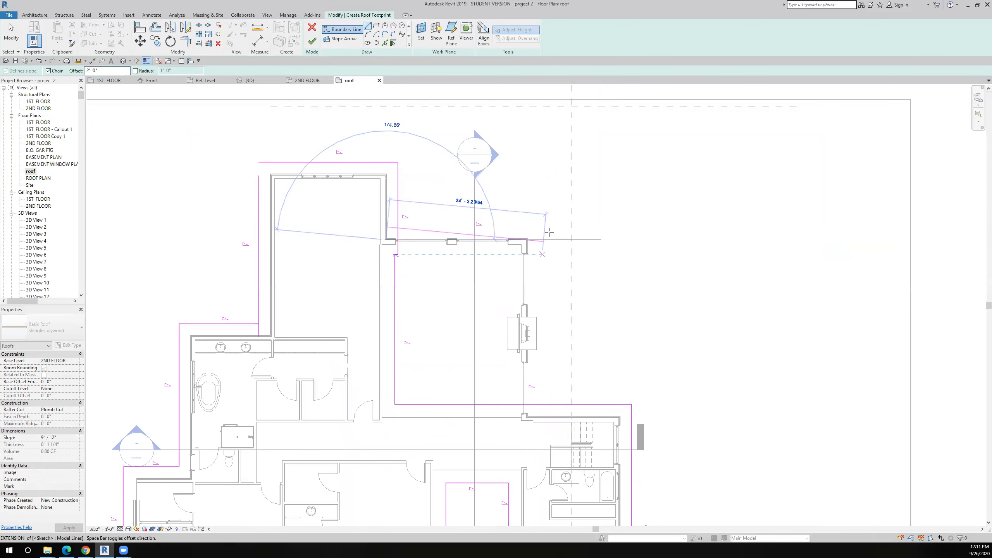
click(550, 239)
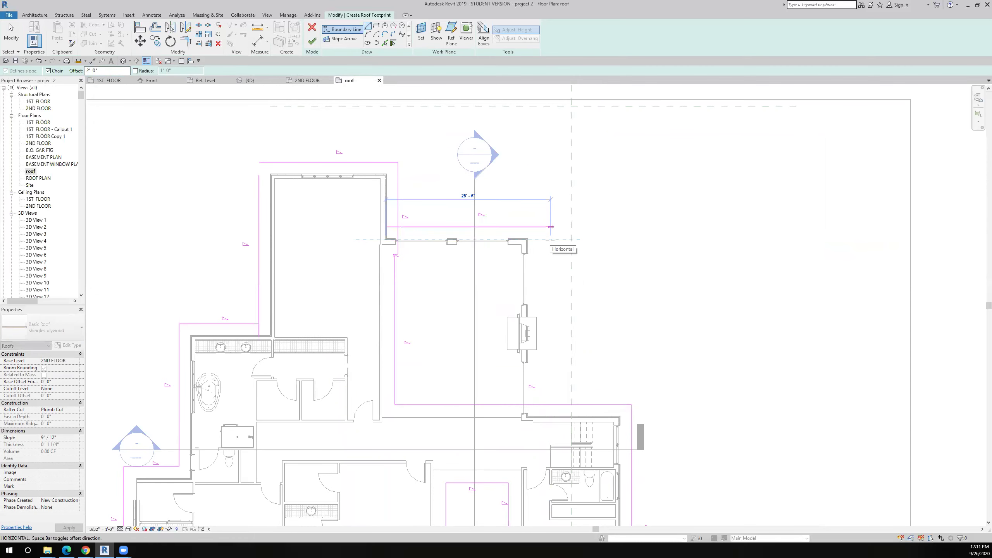
click(550, 239)
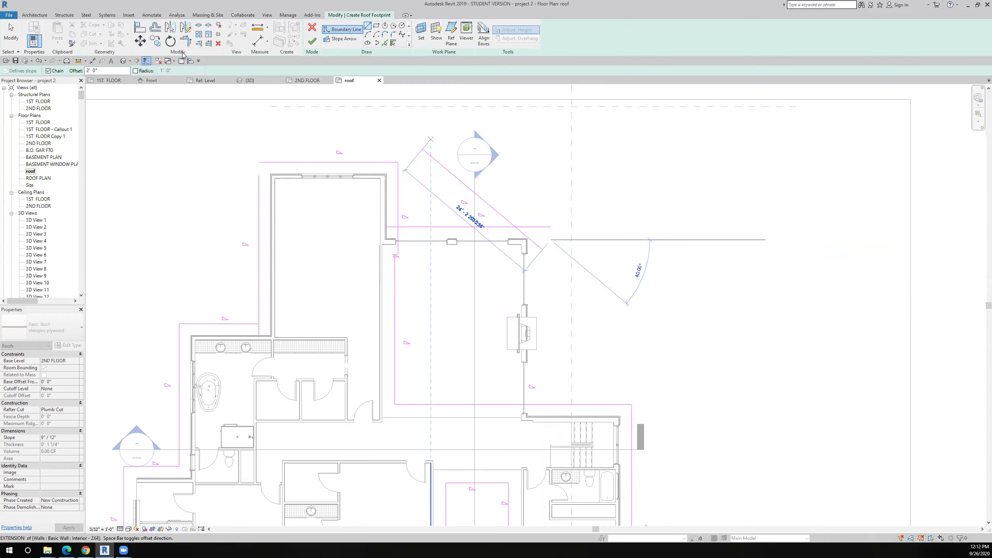
key(Escape)
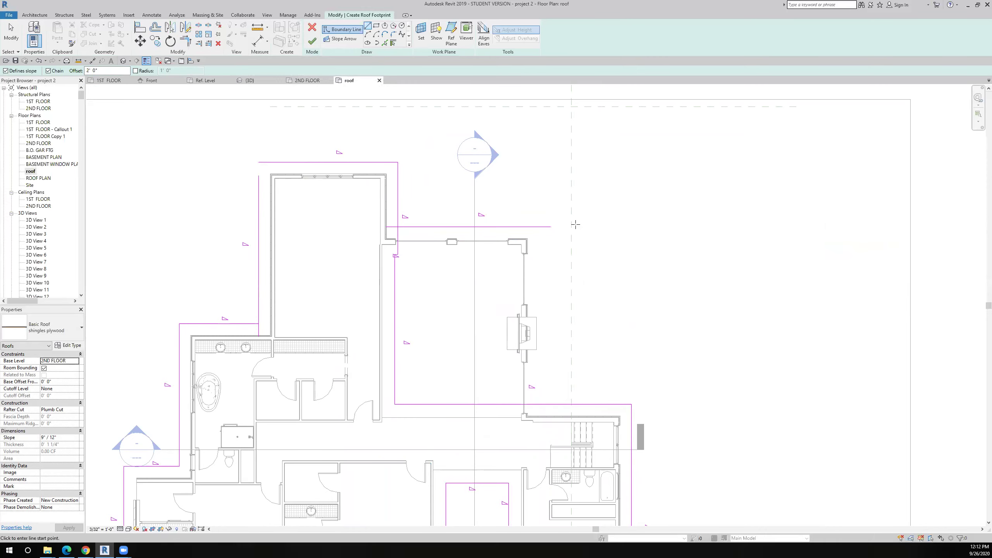
Step: Draw a vertical boundary line offset 2' outside the fireplace wall, from the room's upper corner down past the stair wing's wall
scroll(576, 225, up, 4)
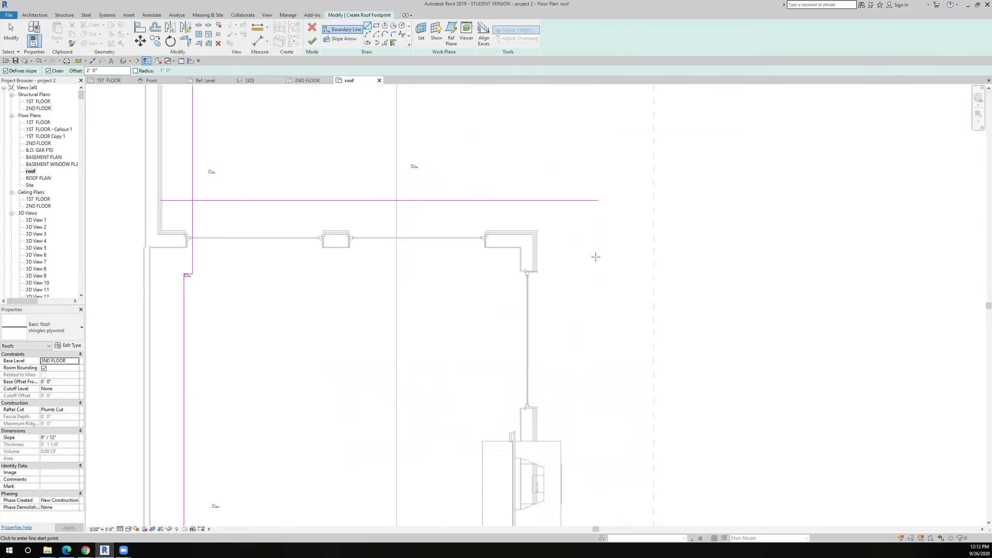
scroll(613, 246, up, 2)
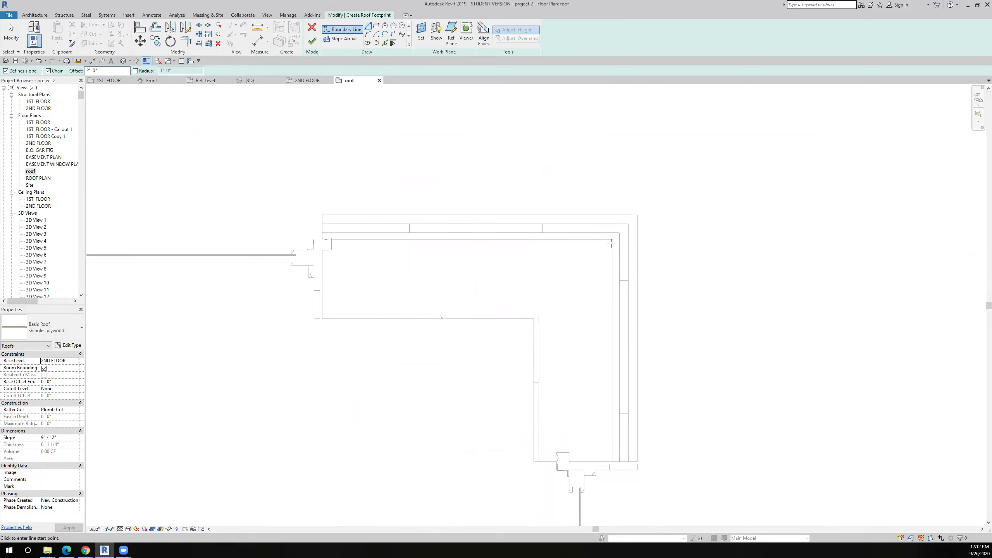
scroll(583, 232, down, 3)
click(581, 223)
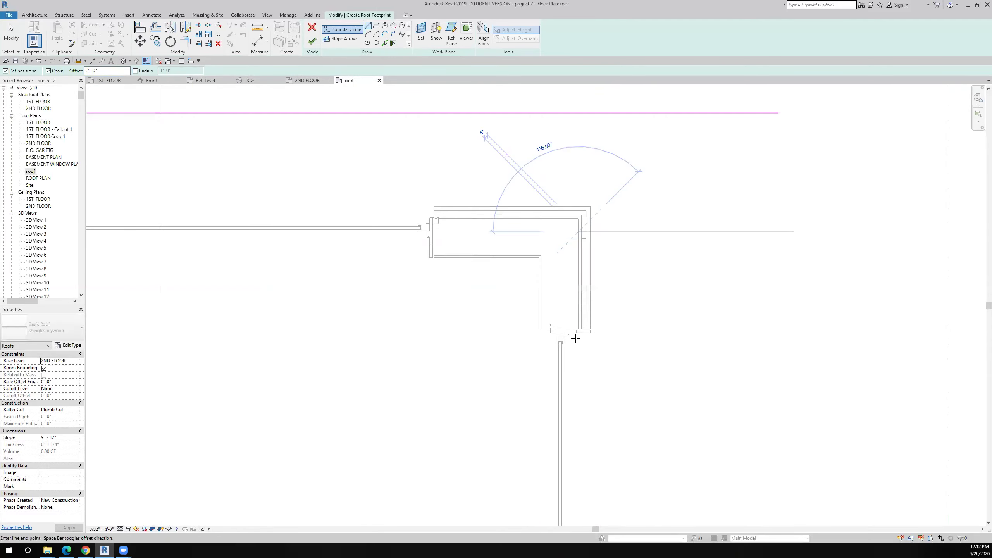
scroll(572, 317, up, 5)
middle_drag(591, 397, 576, 291)
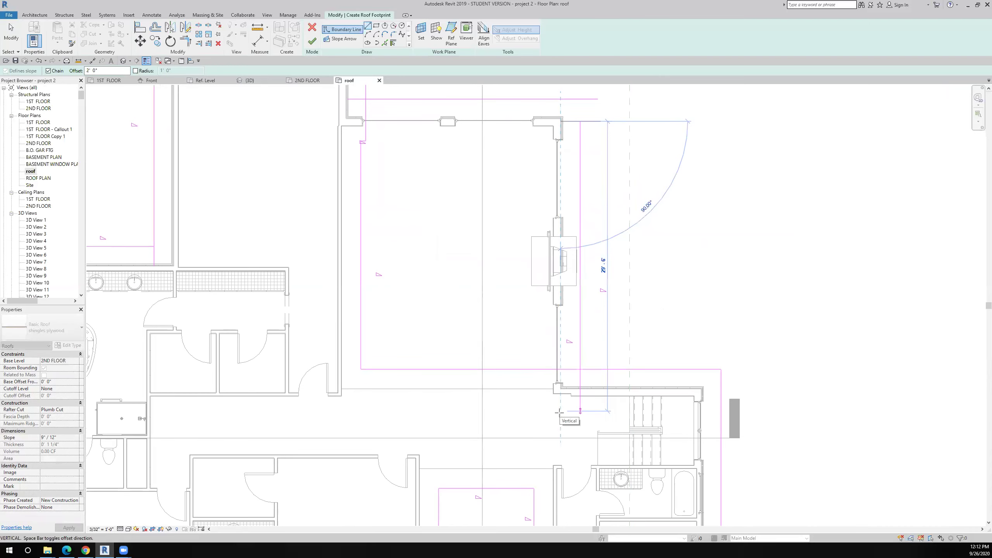
click(558, 413)
key(Escape)
key(Escape)
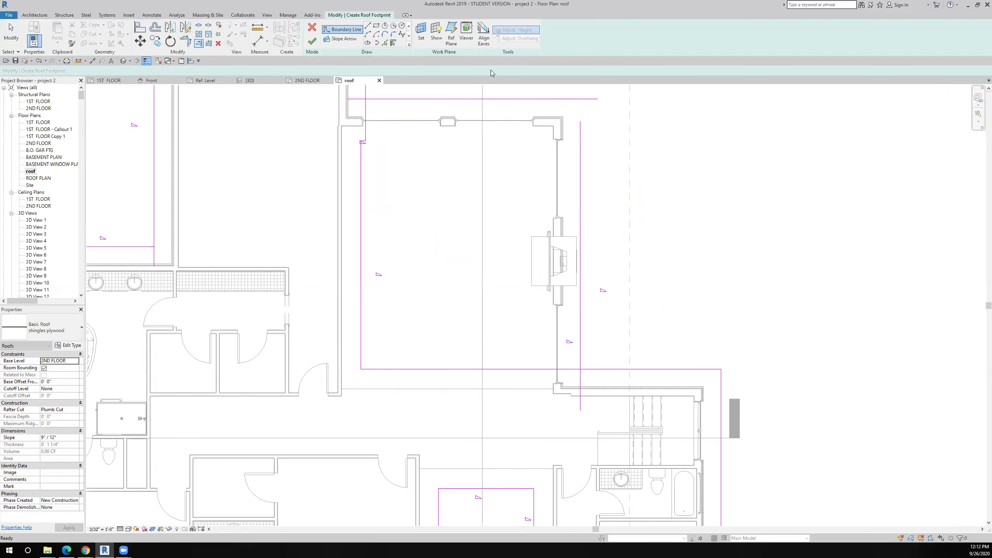
Step: Trim the line above the fireplace room into corners with the fireplace wall's line and the upper wing's adjacent vertical line
click(580, 135)
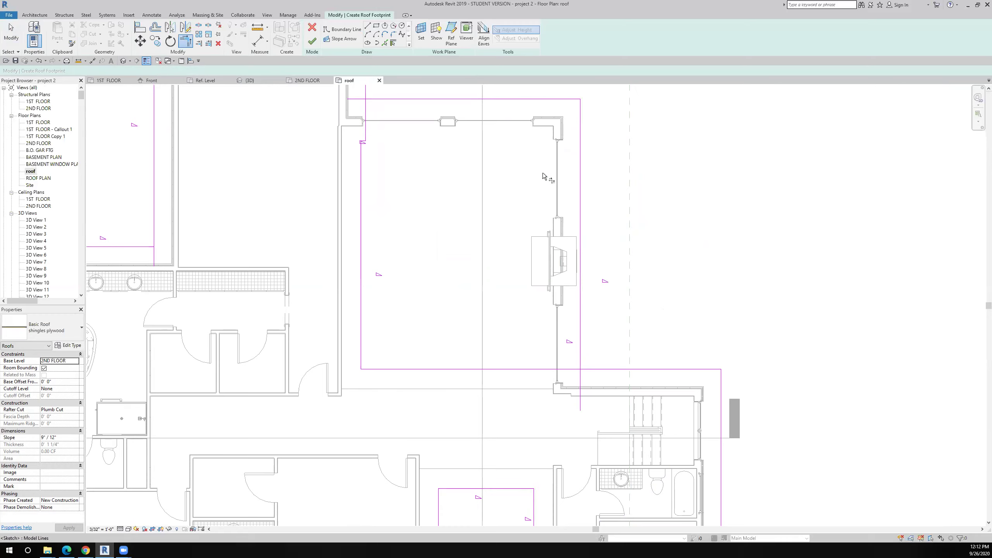
middle_drag(443, 199, 517, 334)
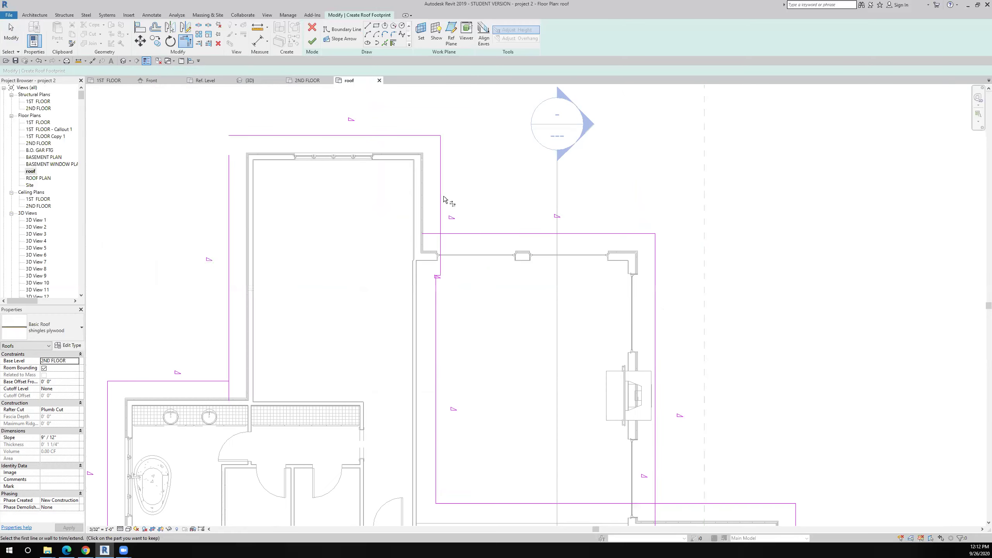
click(489, 233)
click(440, 235)
middle_drag(441, 280, 442, 219)
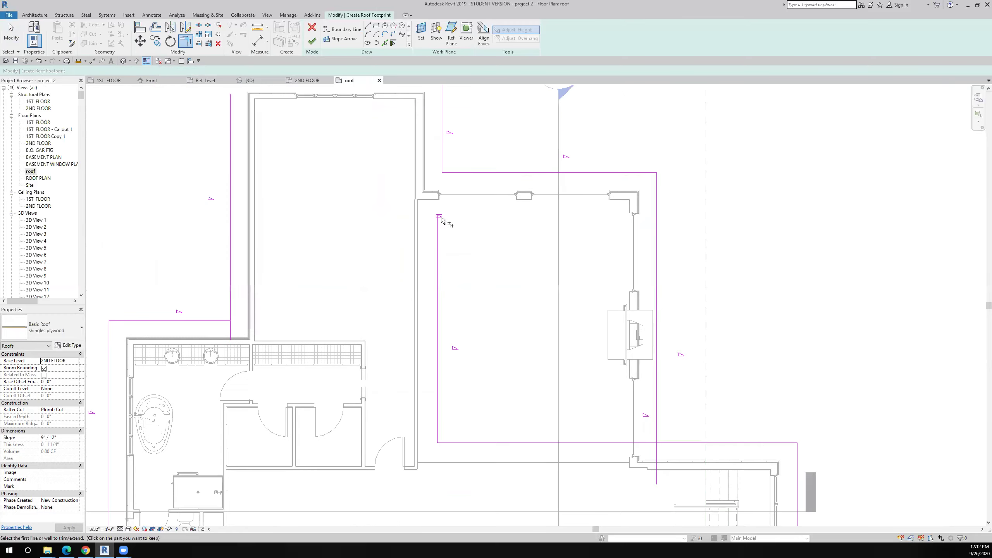
Step: Delete the leftover vertical boundary line inside the fireplace room and the short stub at its upper end
scroll(441, 220, up, 4)
click(432, 192)
key(Escape)
key(Escape)
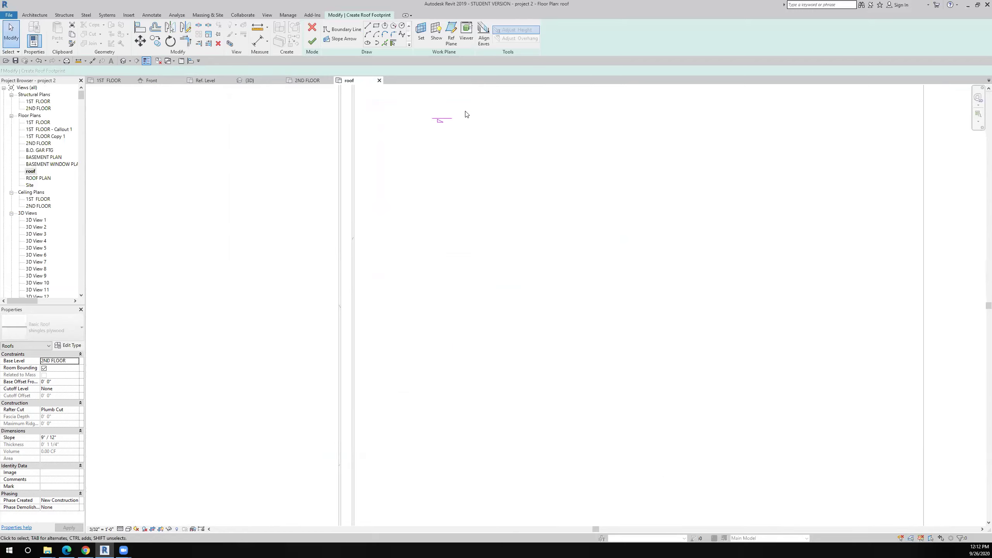
scroll(468, 249, down, 5)
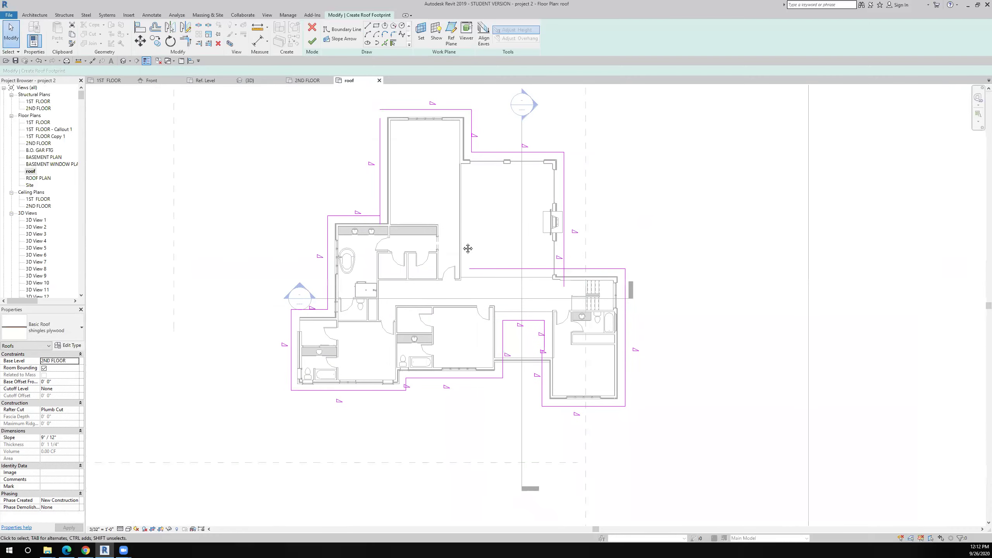
middle_drag(468, 249, 393, 229)
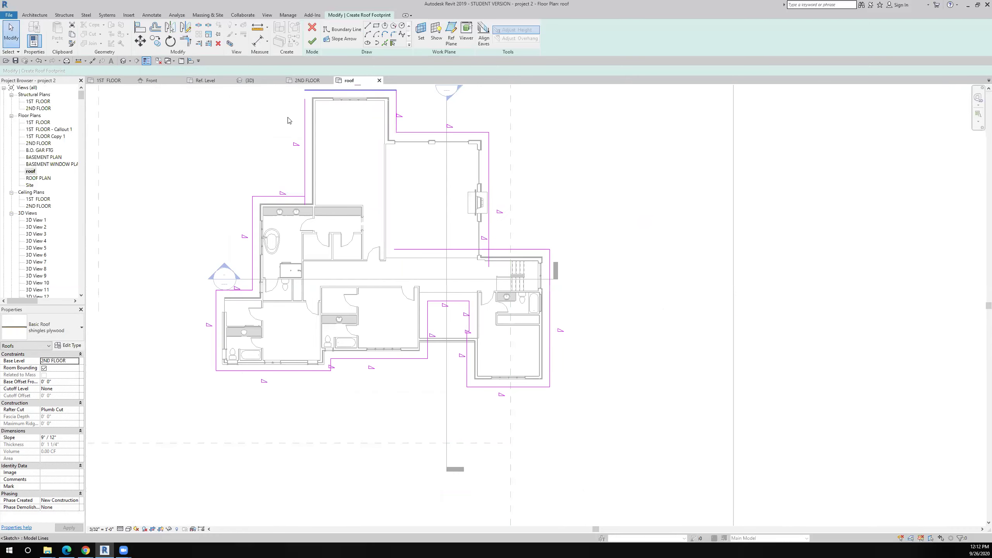
Step: Trim the boundary line outside the fireplace wall and the horizontal line above the stairs into a corner
key(t)
key(r)
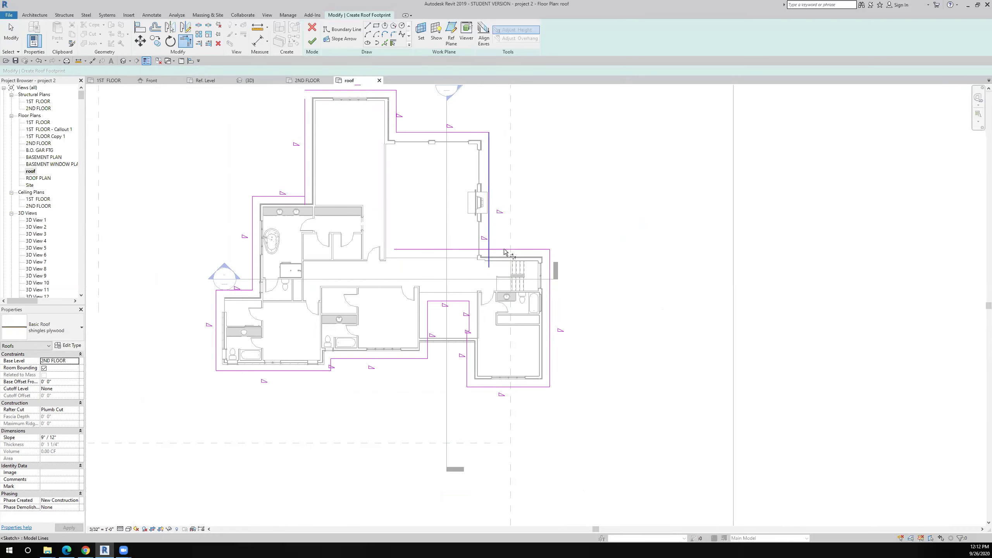
click(504, 249)
scroll(380, 186, down, 1)
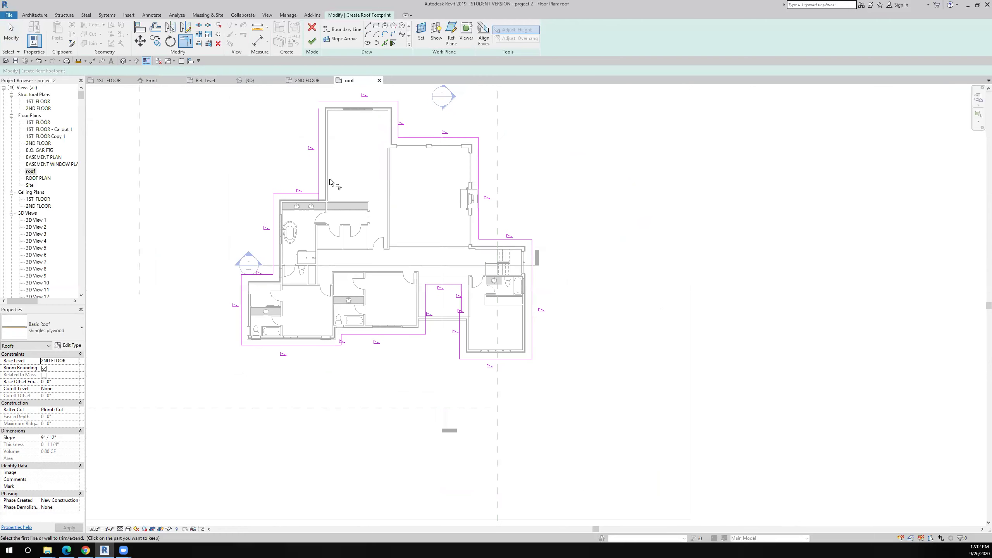
Step: Trim the upper wing's outer vertical boundary line into corners with the line above the bathroom and the wing's top line
scroll(329, 182, up, 4)
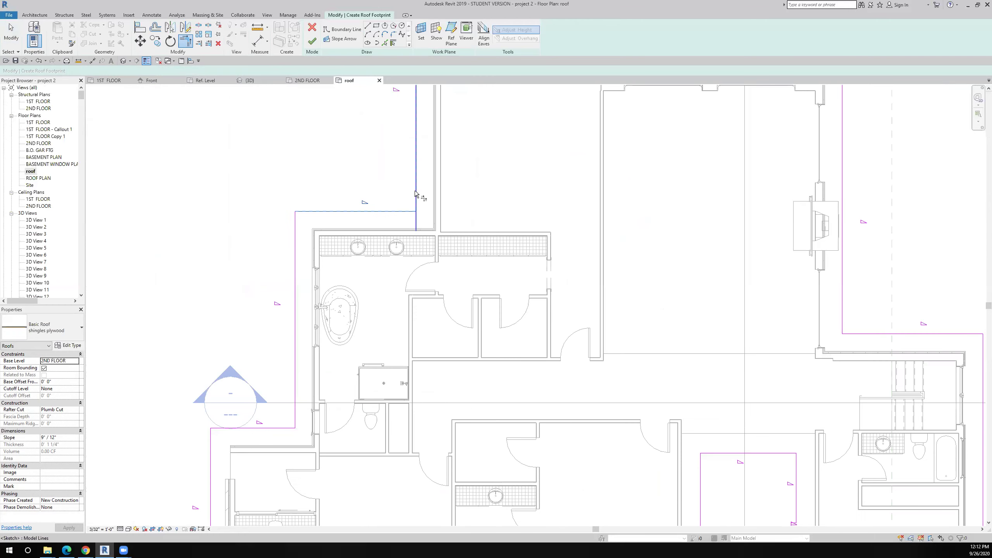
scroll(442, 158, down, 4)
click(423, 175)
click(432, 151)
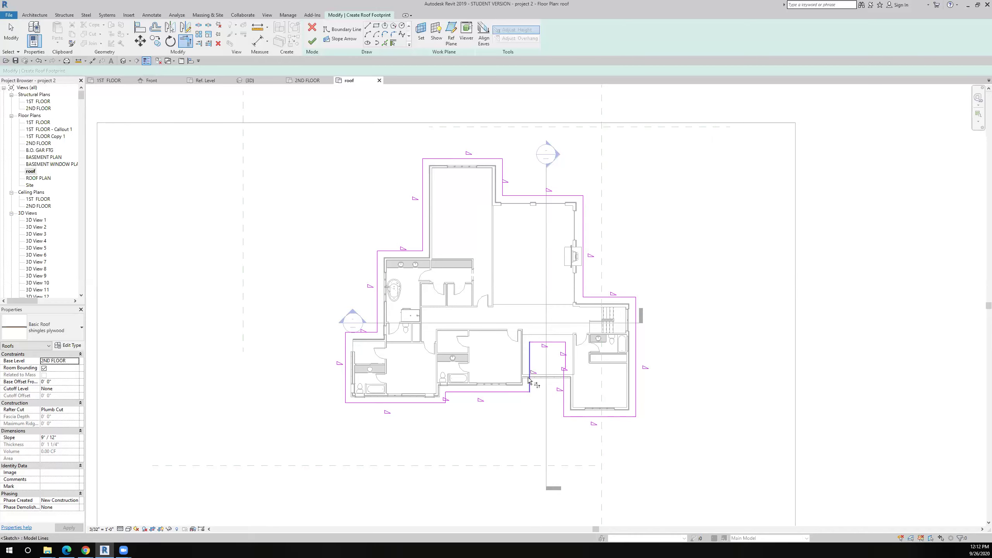
Step: Delete the horizontal boundary line, the short vertical line and the small jog inside the recess between the two lower wings
scroll(466, 317, up, 3)
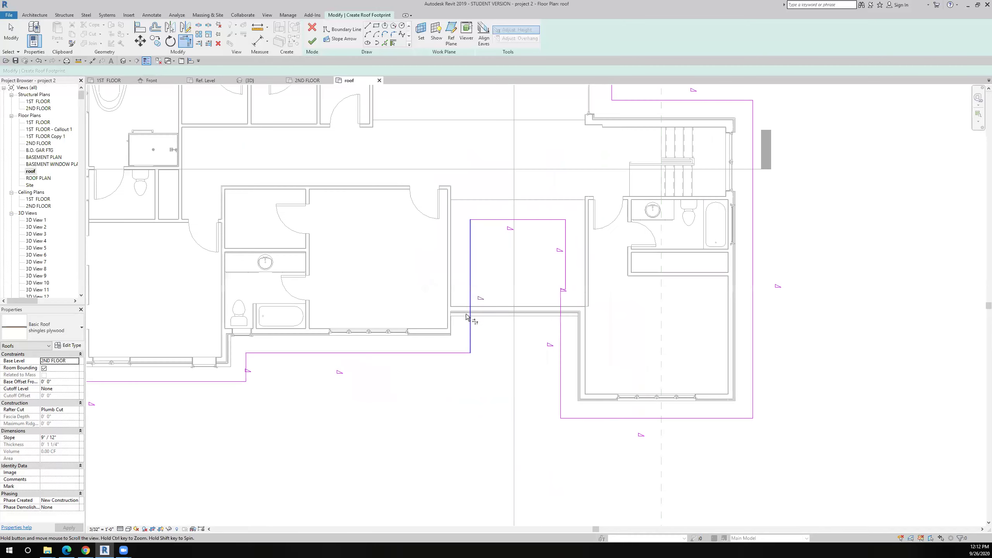
click(493, 220)
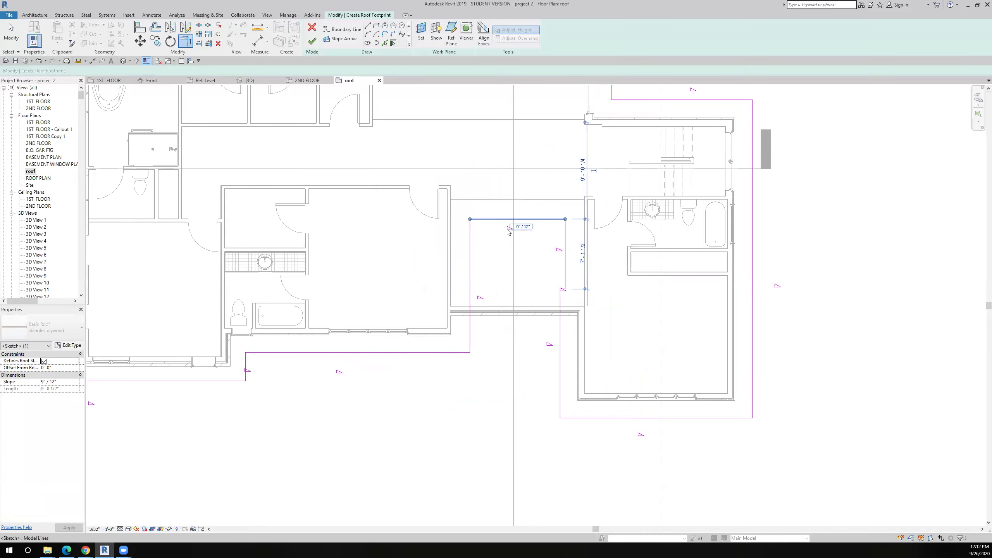
key(Delete)
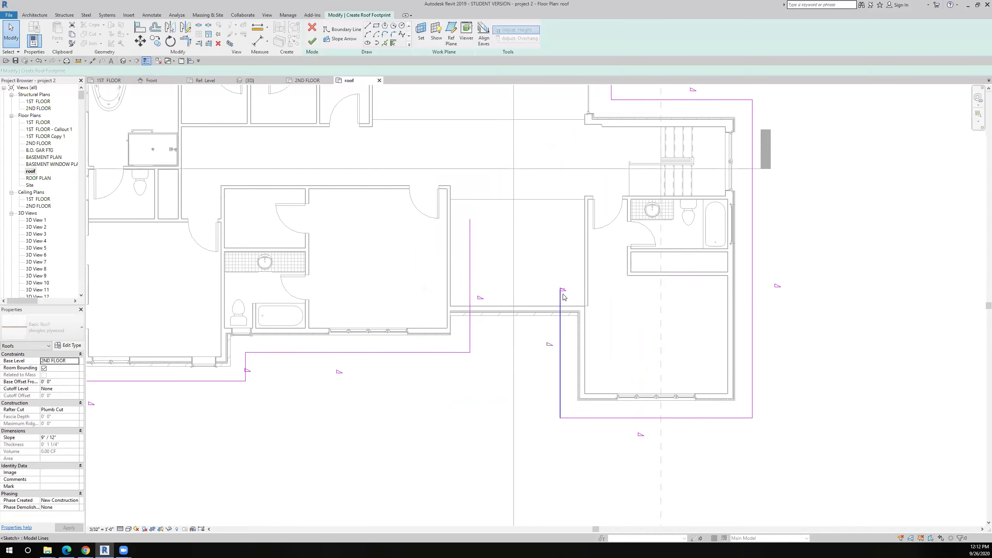
scroll(563, 293, up, 2)
scroll(574, 278, up, 2)
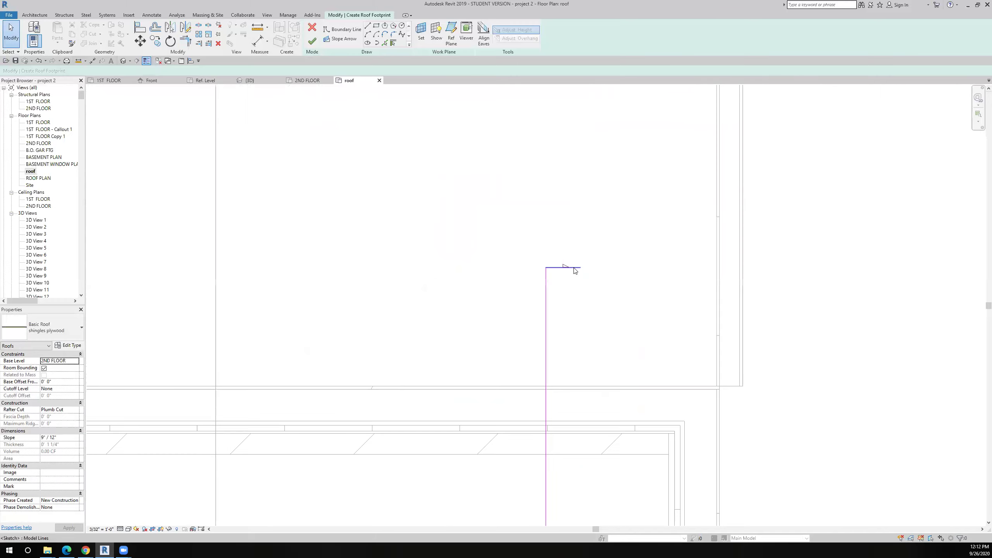
scroll(577, 289, down, 2)
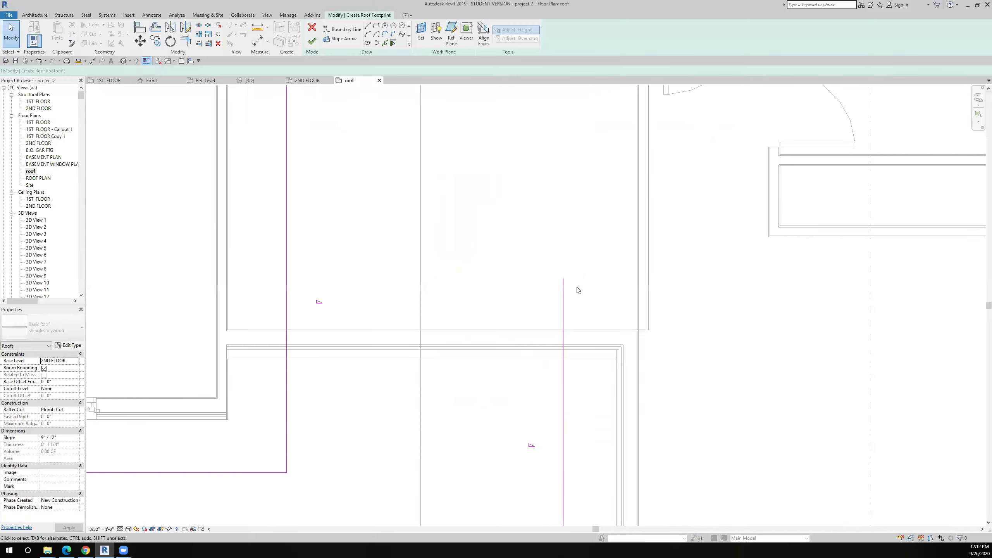
scroll(501, 262, down, 3)
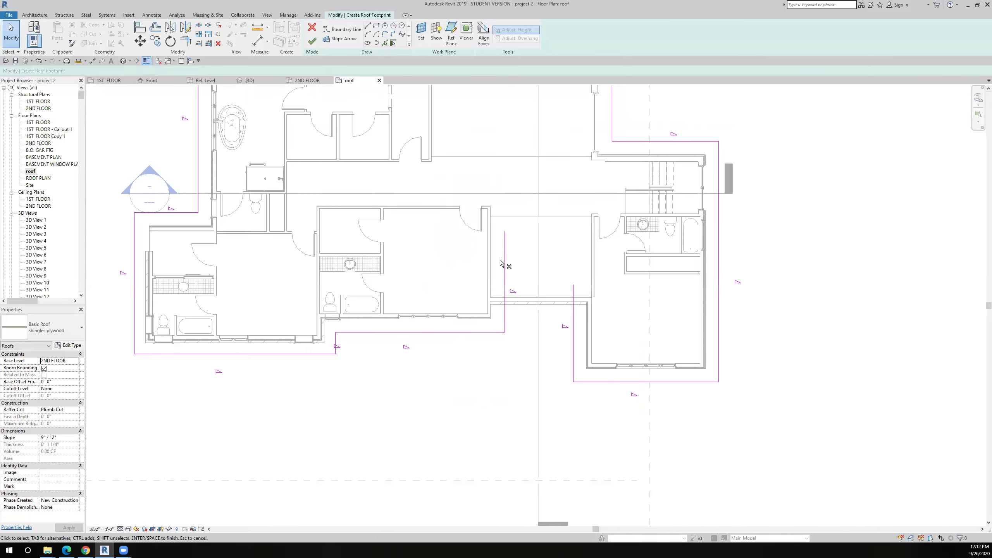
Step: Delete the vertical boundary line in the lower recess and trim the middle wing's horizontal line into a corner with the end wing's inner vertical line
click(504, 266)
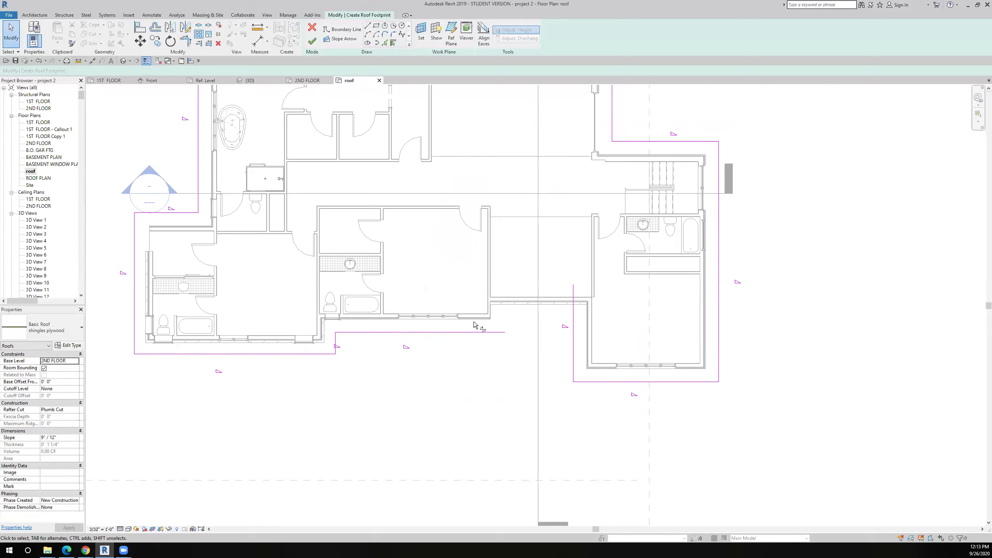
key(t)
key(r)
click(575, 362)
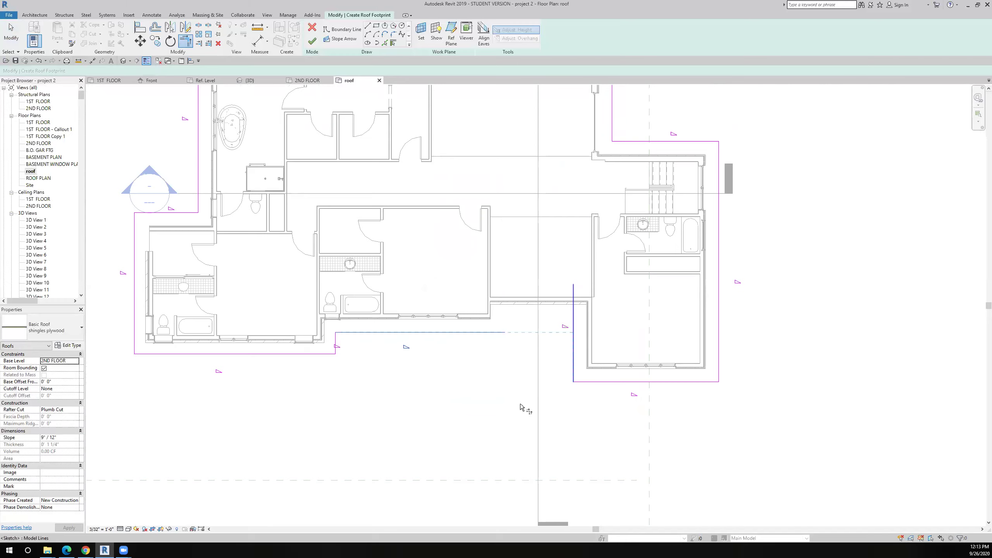
click(497, 333)
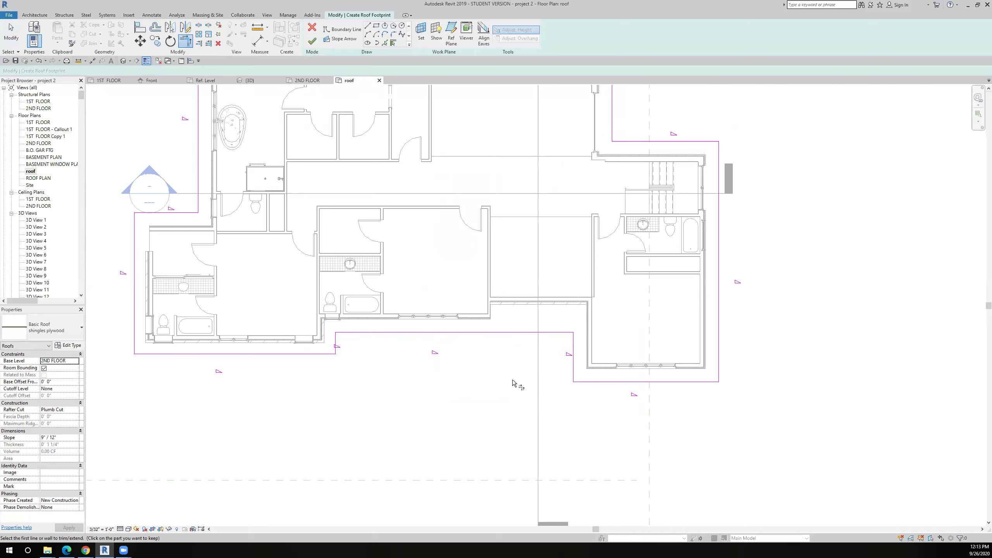
scroll(514, 385, down, 2)
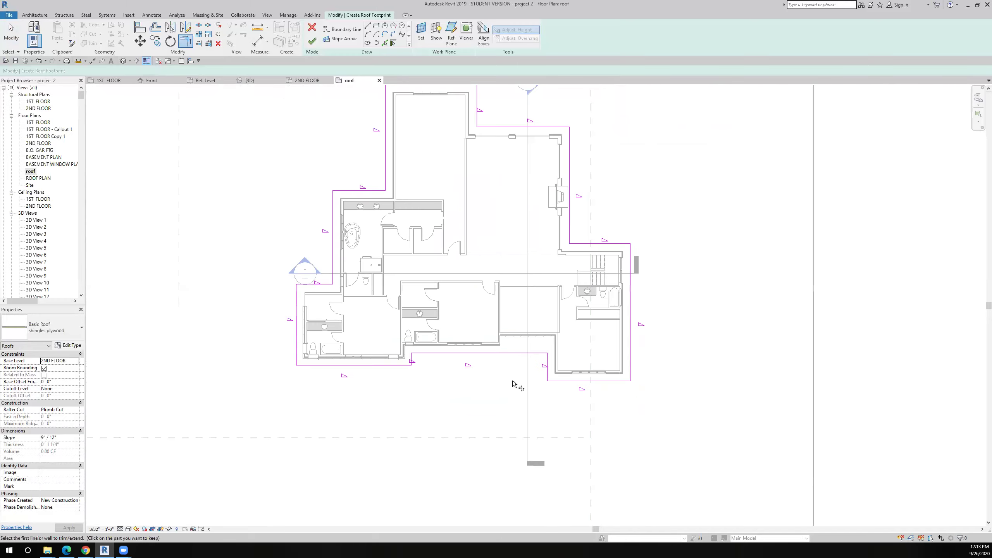
scroll(512, 385, down, 1)
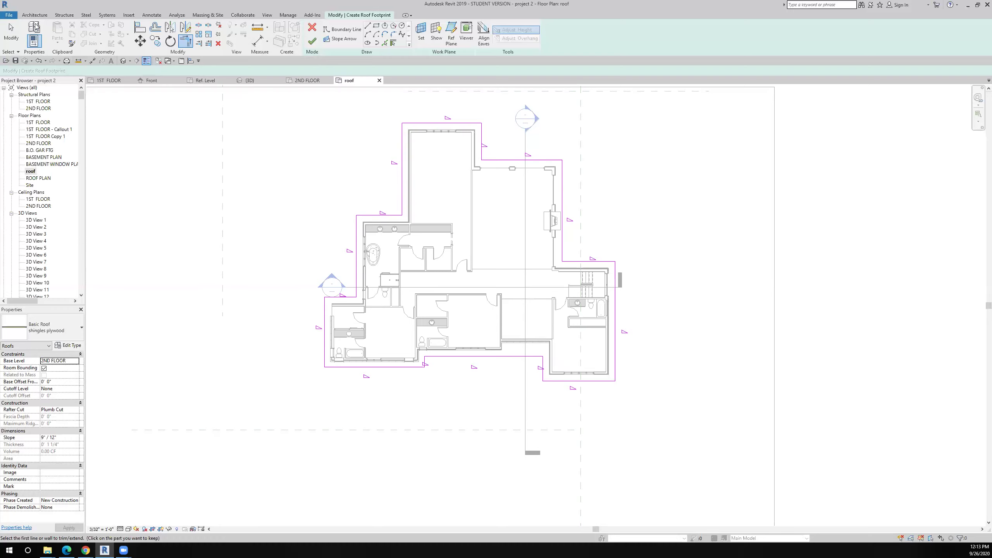
key(Escape)
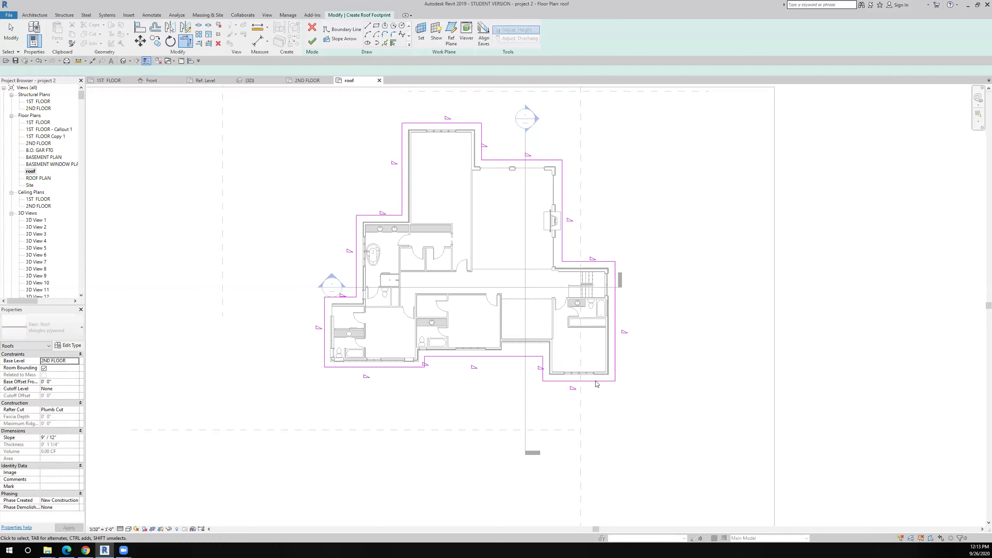
Step: Finish the shingles plywood roof footprint sketch and open the default 3D view of the house
click(597, 383)
scroll(596, 404, up, 5)
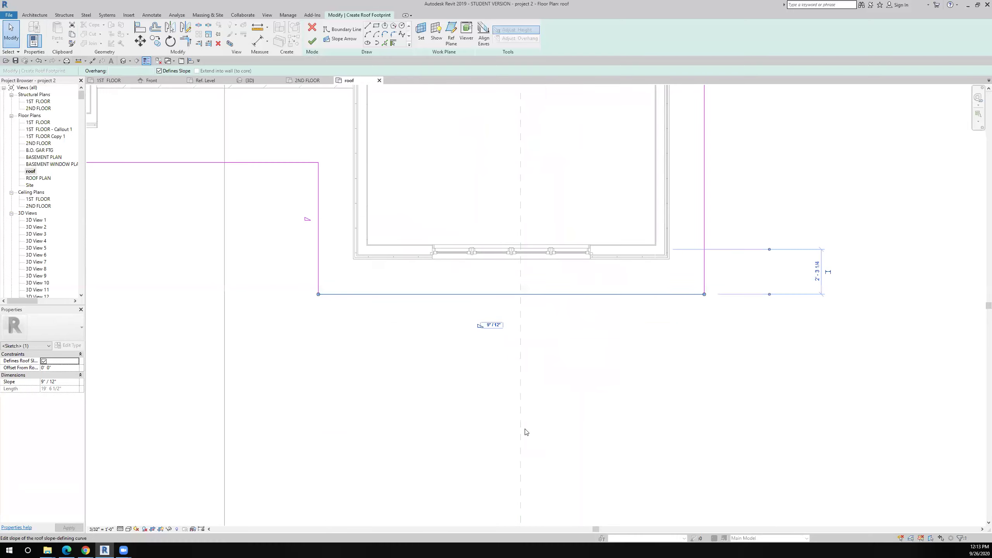
scroll(592, 403, down, 6)
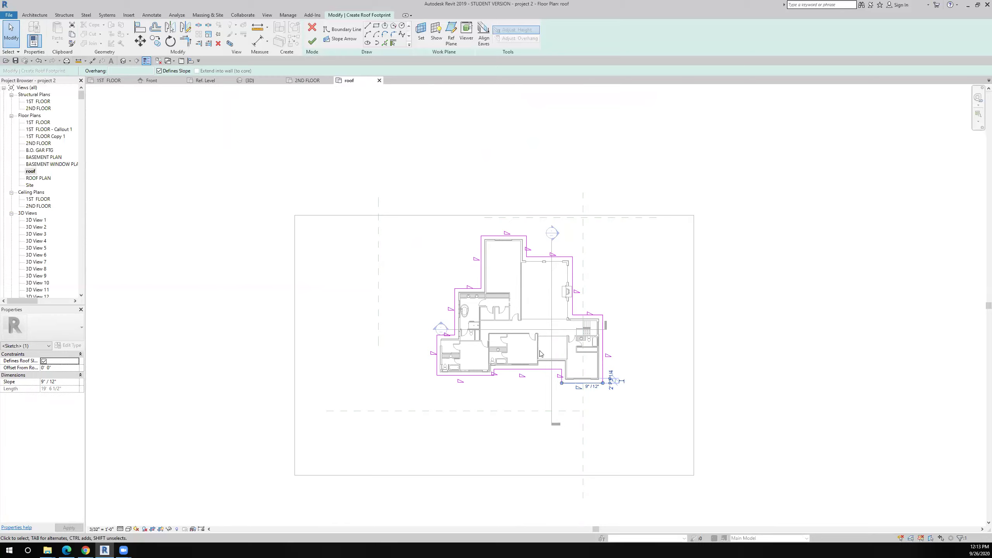
click(312, 42)
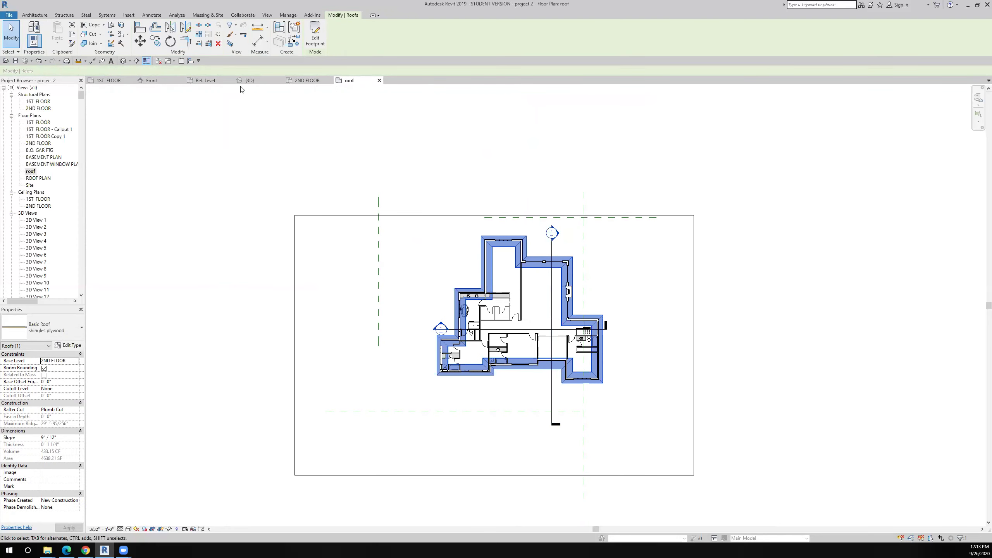
key(3)
key(d)
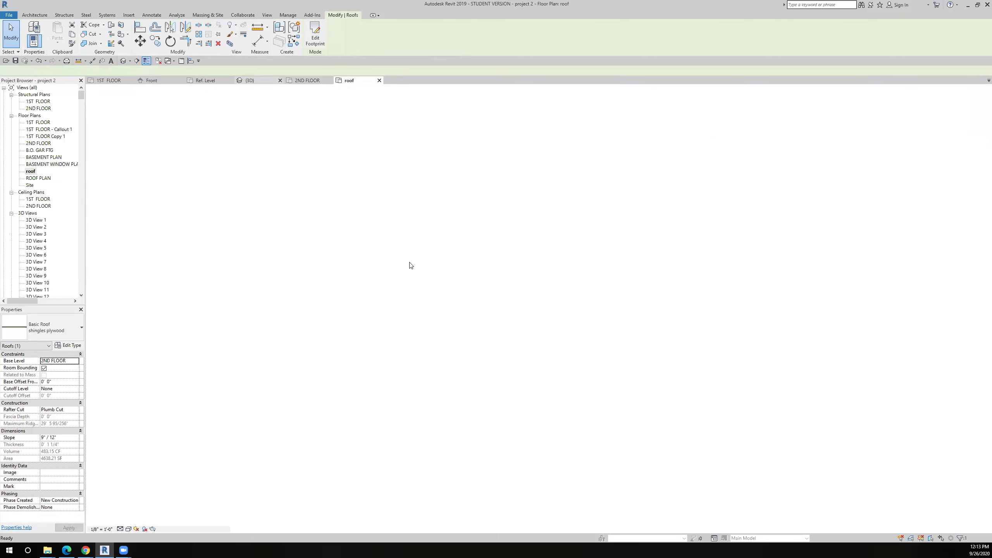
key(Escape)
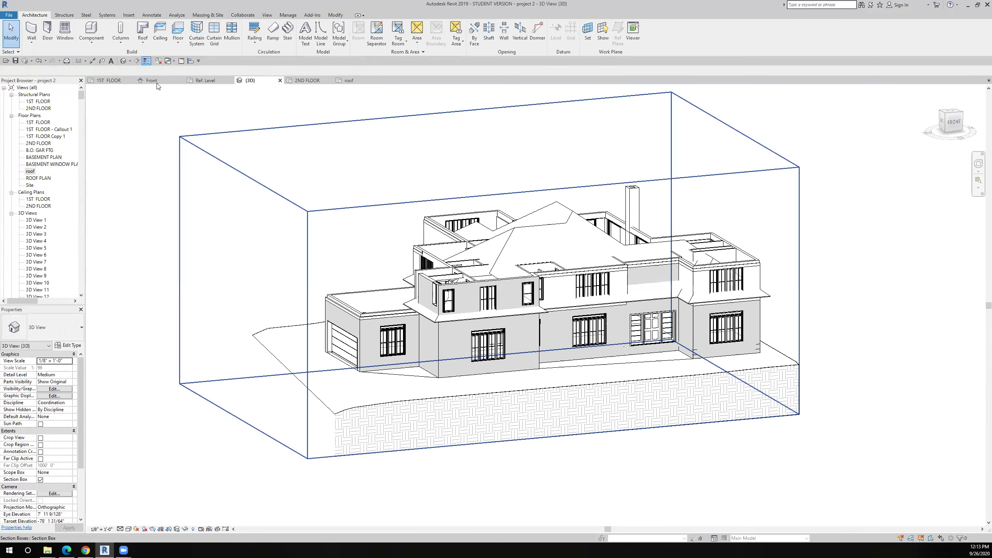
Step: Open the 1ST FLOOR plan and go to the view of the horizontal section that cuts through the staircase
click(121, 82)
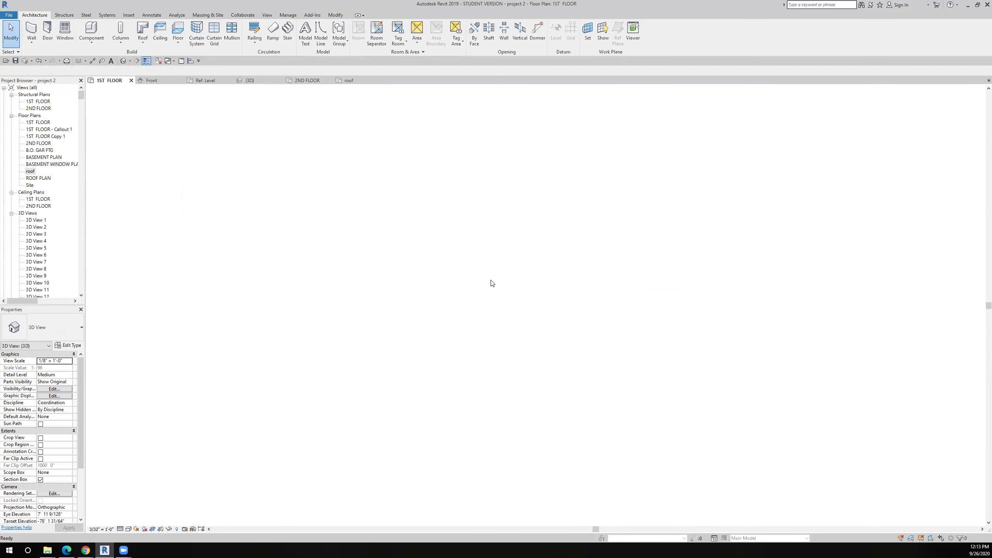
key(z)
key(o)
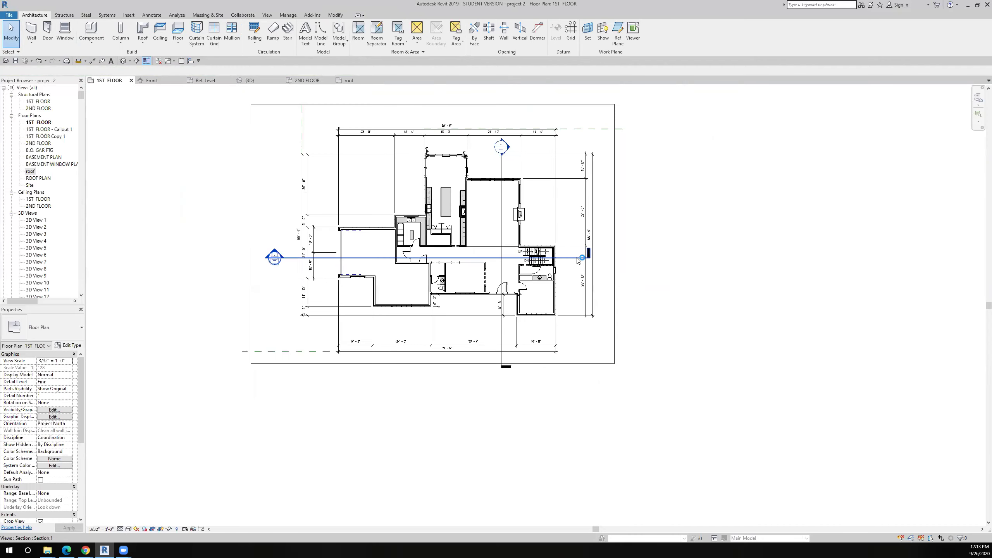
right_click(576, 261)
click(567, 261)
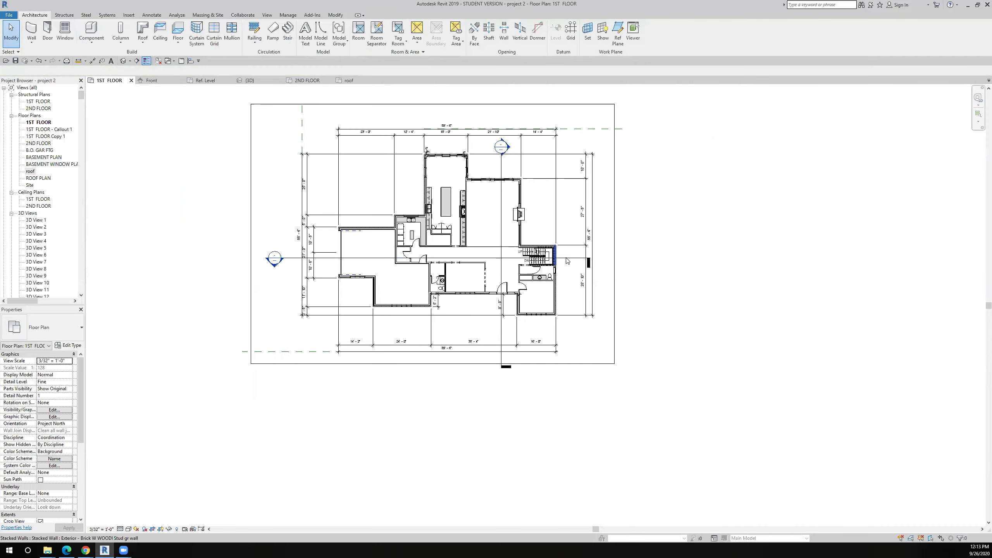
right_click(567, 258)
click(589, 295)
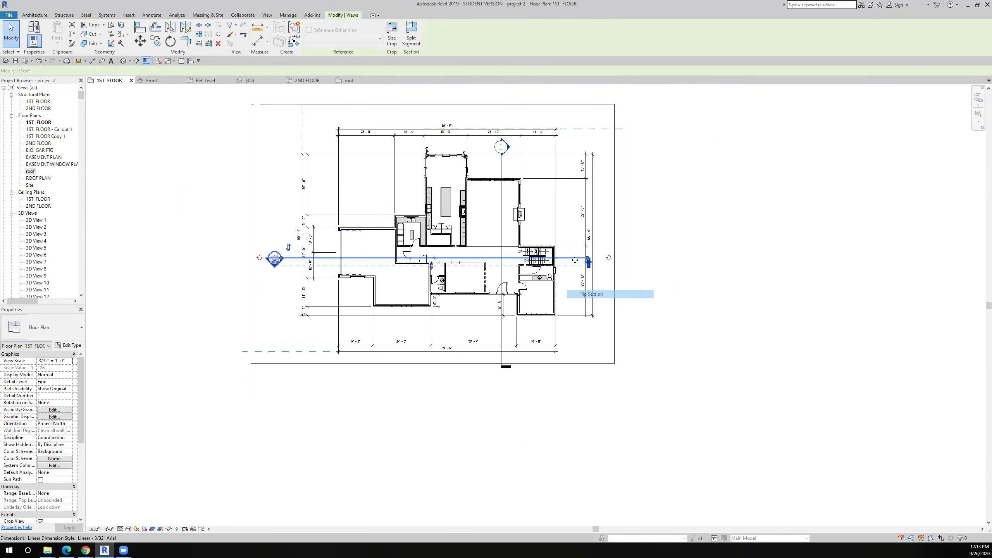
right_click(567, 258)
click(591, 300)
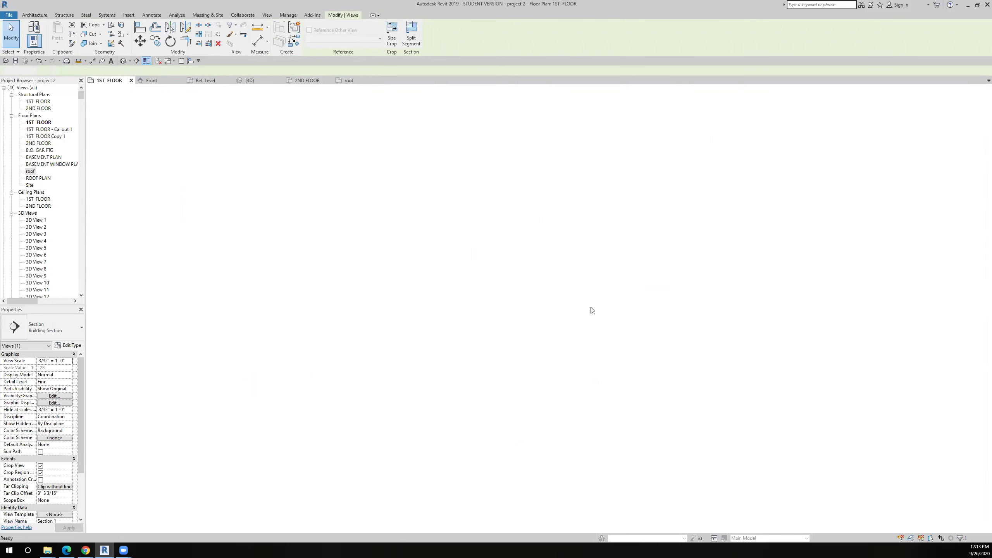
middle_drag(511, 293, 403, 269)
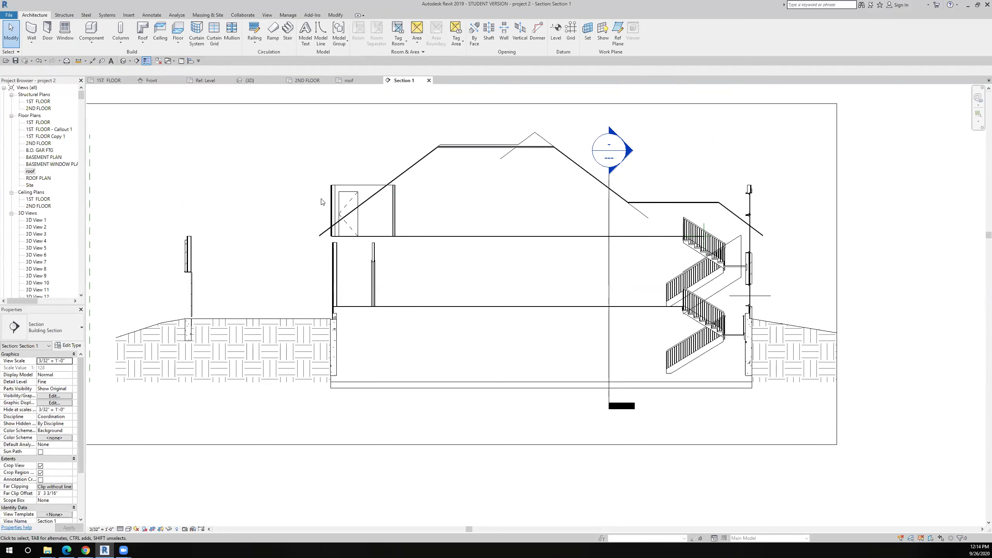
Step: Draw a horizontal detail line about 6' 2" long outward from the exterior wall header above the tall stair window
scroll(764, 192, up, 5)
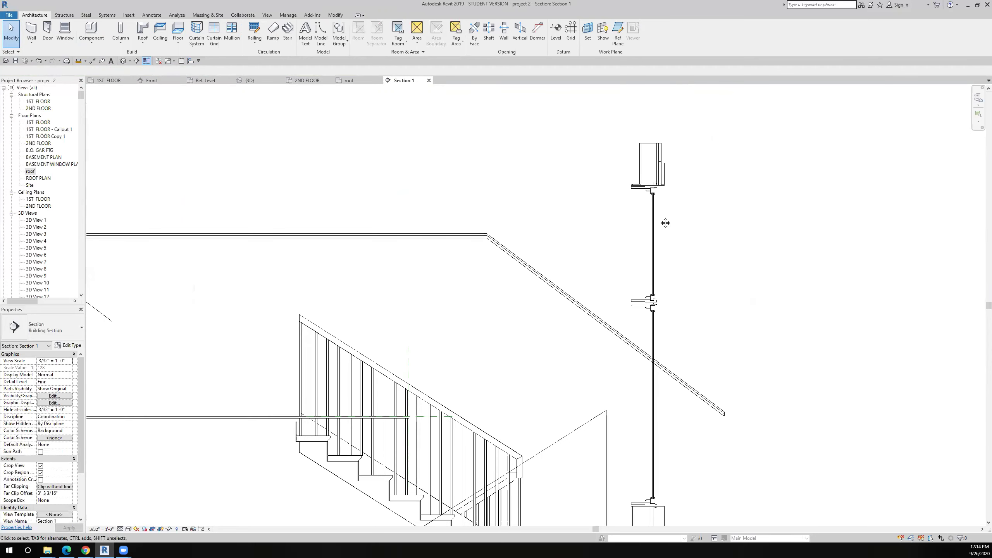
middle_drag(665, 223, 615, 244)
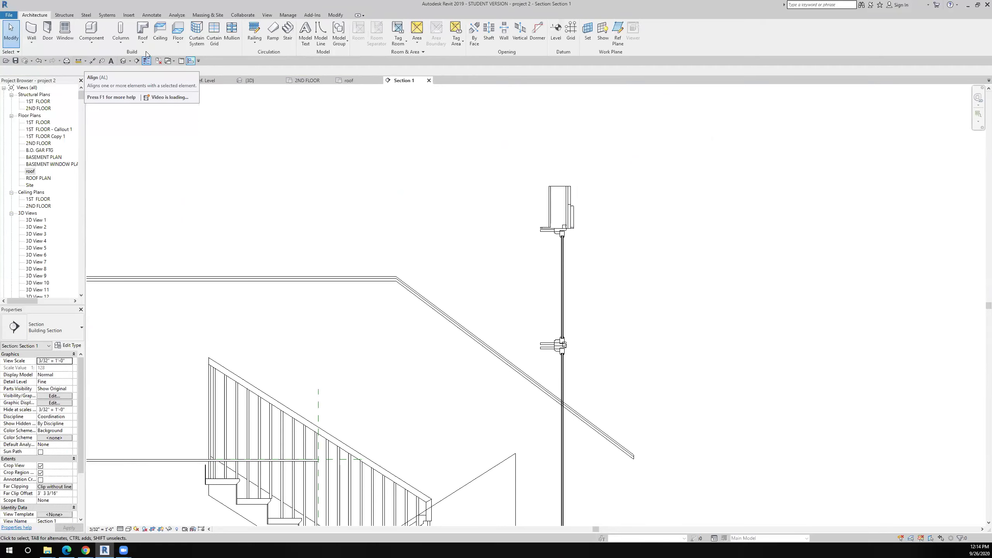
click(147, 15)
click(198, 31)
click(574, 206)
click(783, 205)
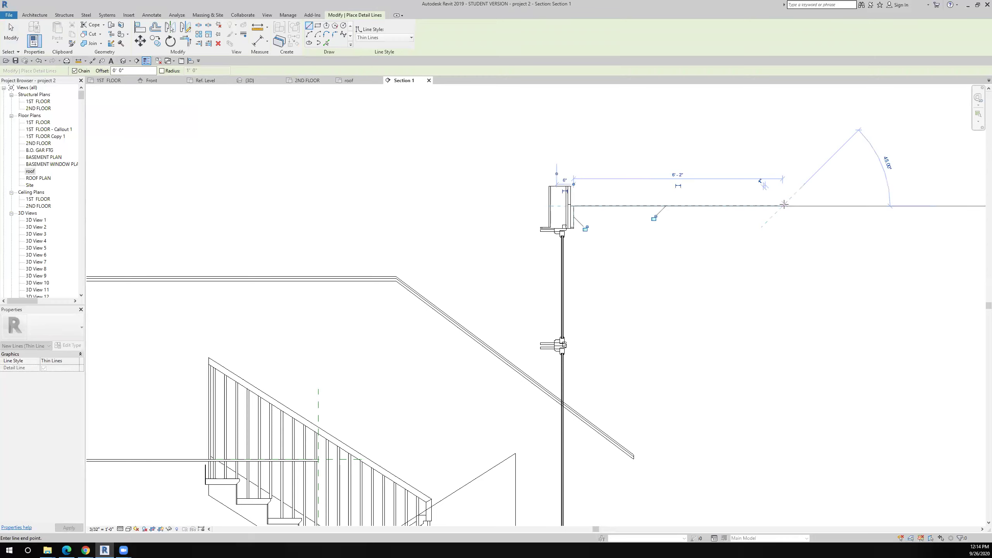
key(Escape)
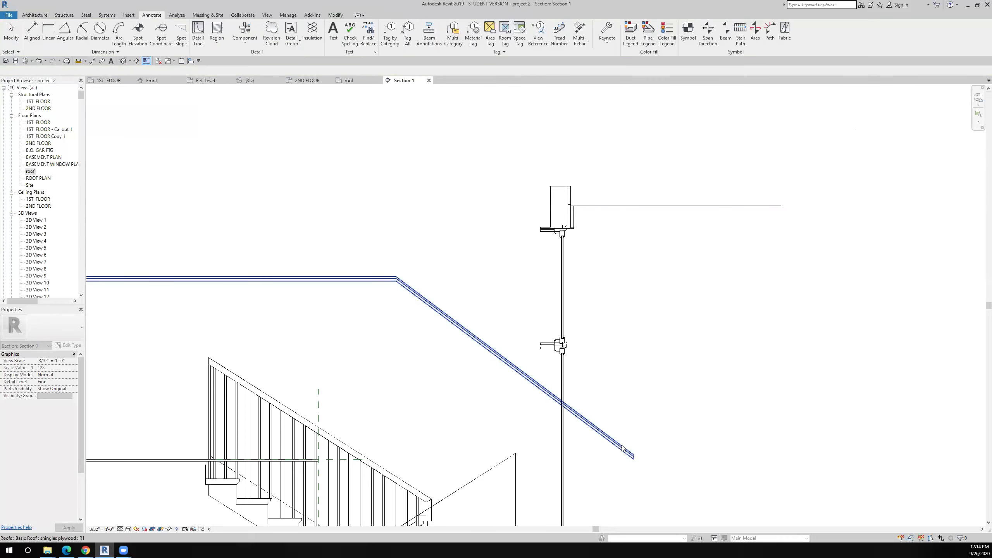
key(Escape)
Step: Move the roof straight up 7' 5 5/8" from its eave endpoint to the horizontal detail line
click(620, 444)
click(140, 41)
scroll(643, 423, up, 4)
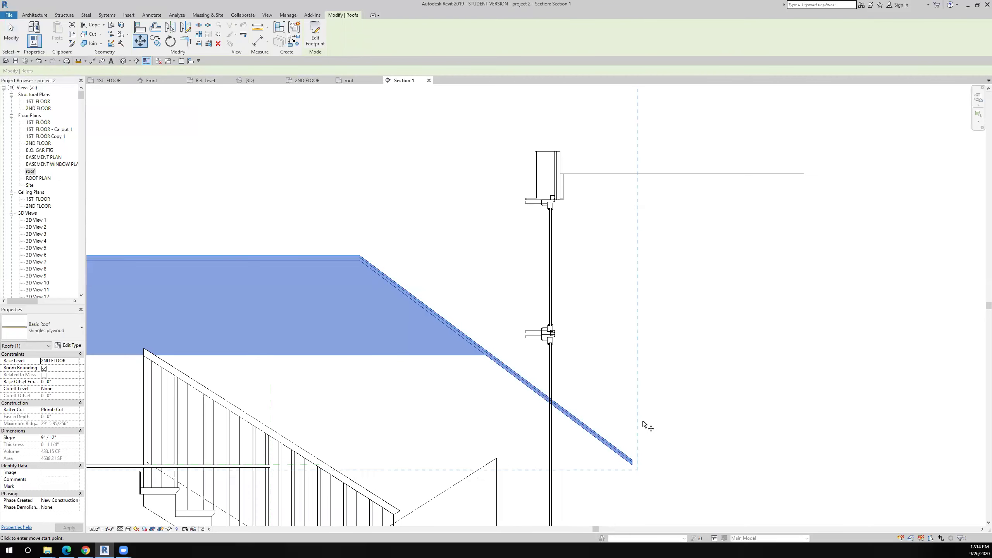
click(618, 523)
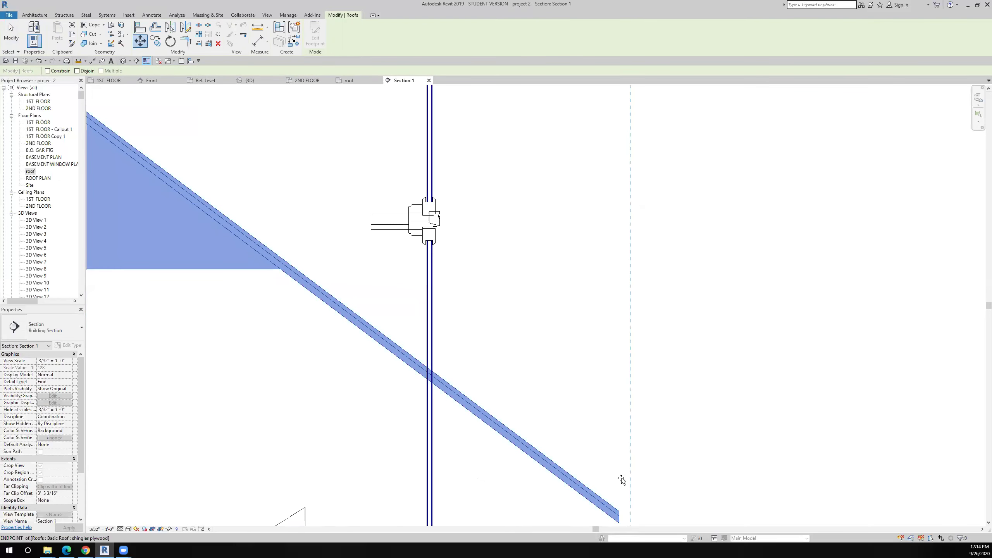
scroll(623, 279, down, 2)
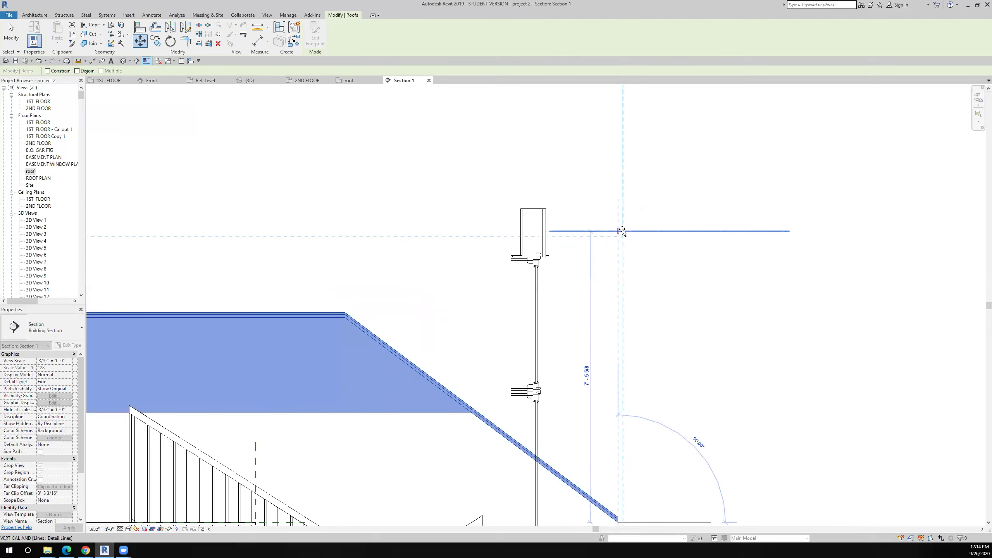
click(622, 230)
scroll(645, 280, down, 2)
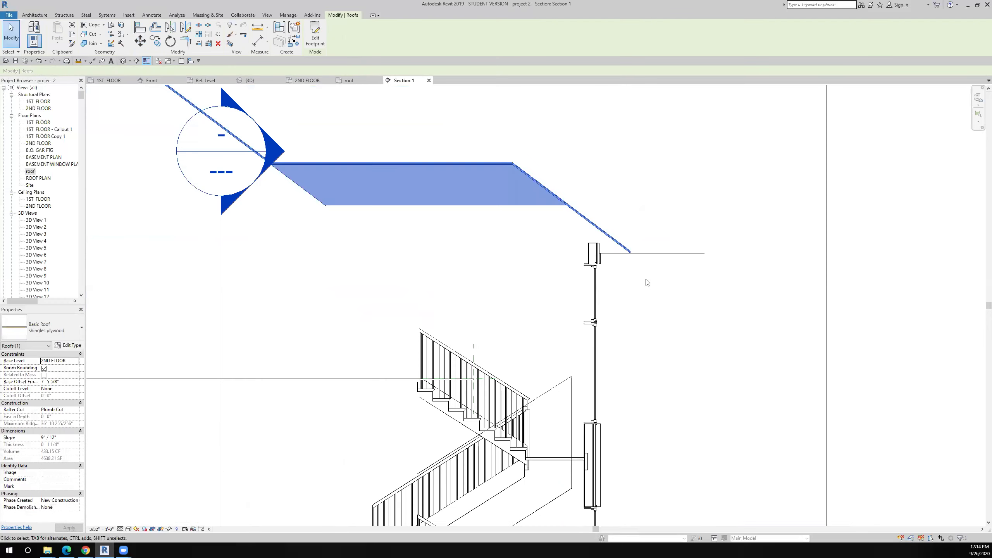
Step: Extend the upper edge of the section view's crop region well above the roof ridge
scroll(647, 282, down, 5)
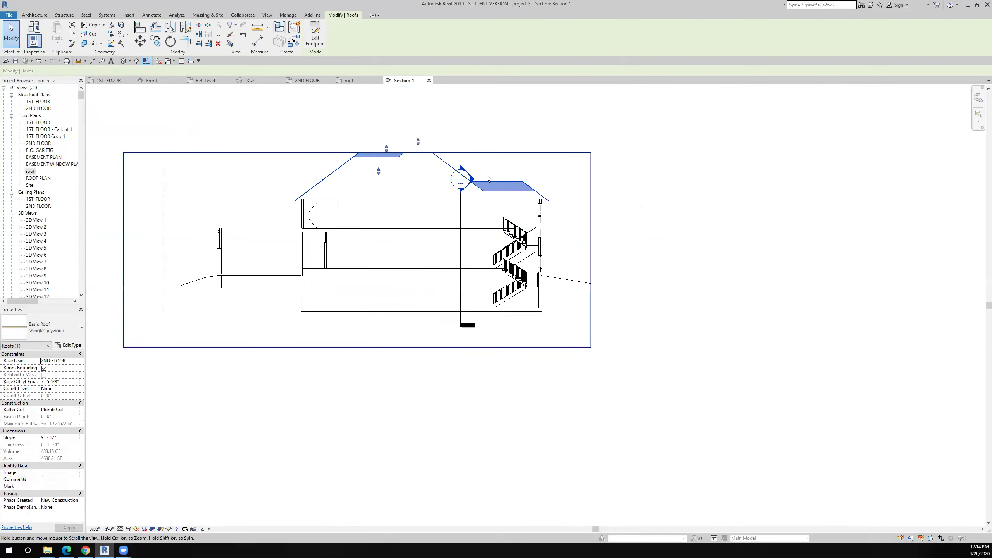
middle_drag(487, 178, 528, 214)
drag(464, 139, 526, 188)
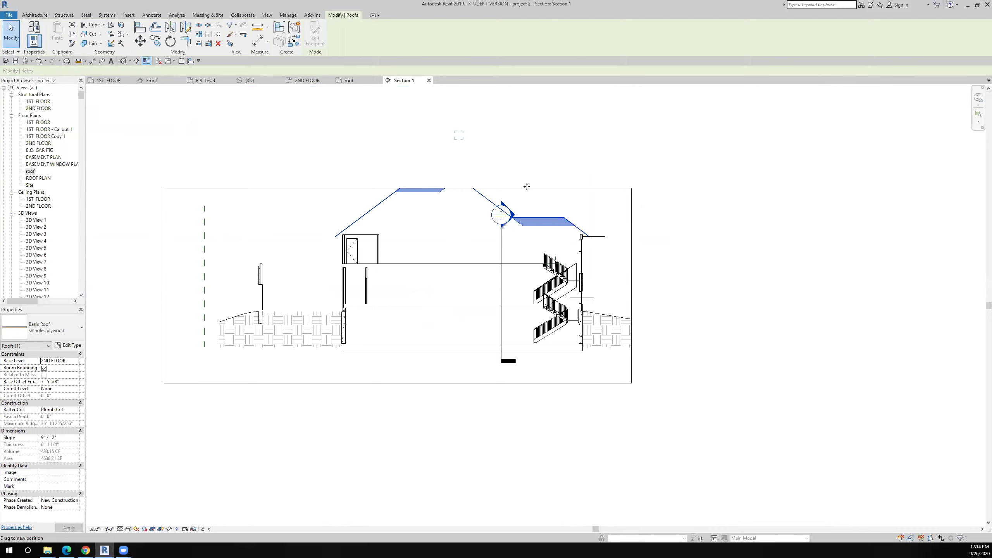
click(526, 188)
drag(397, 188, 504, 111)
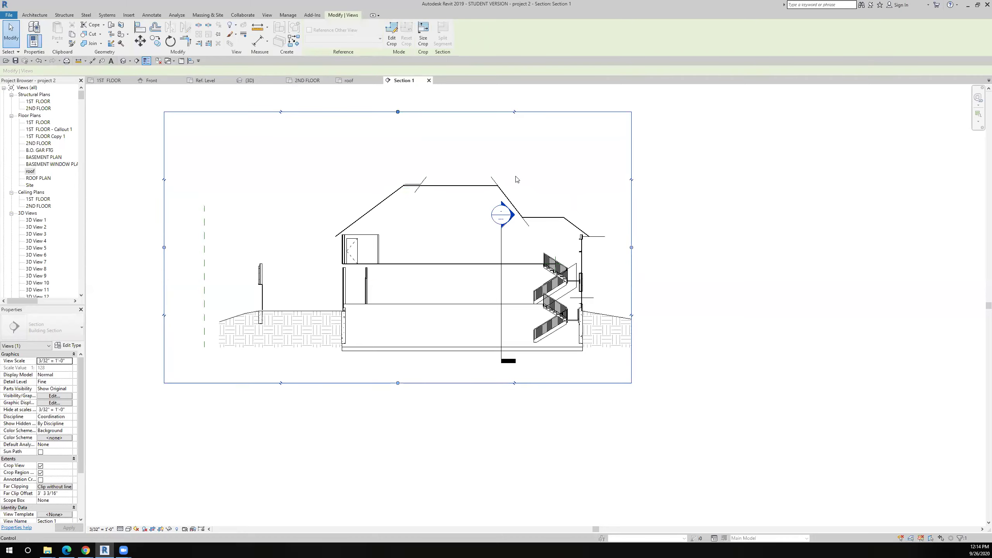
Step: Go to the 3D view of the house and open the roof's footprint sketch for editing
click(250, 80)
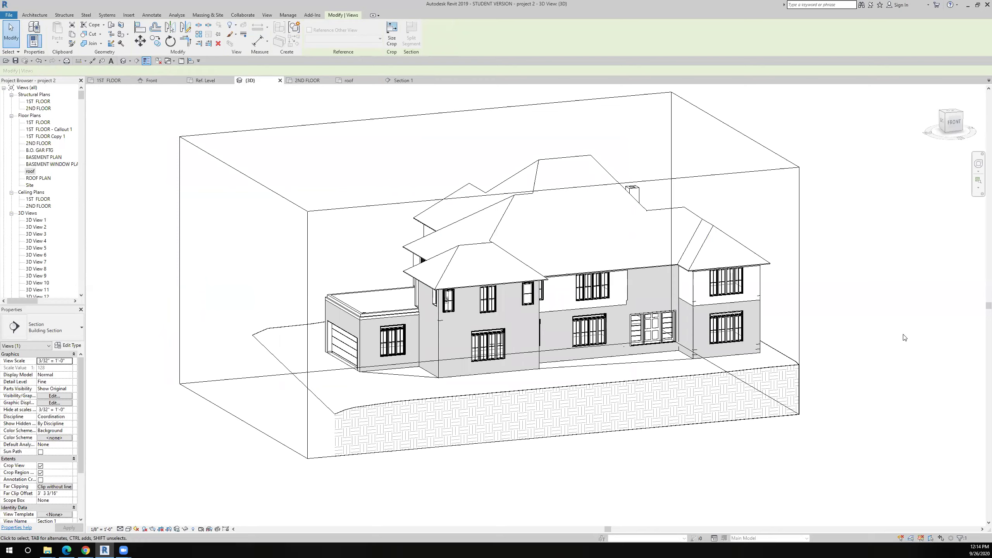
click(728, 256)
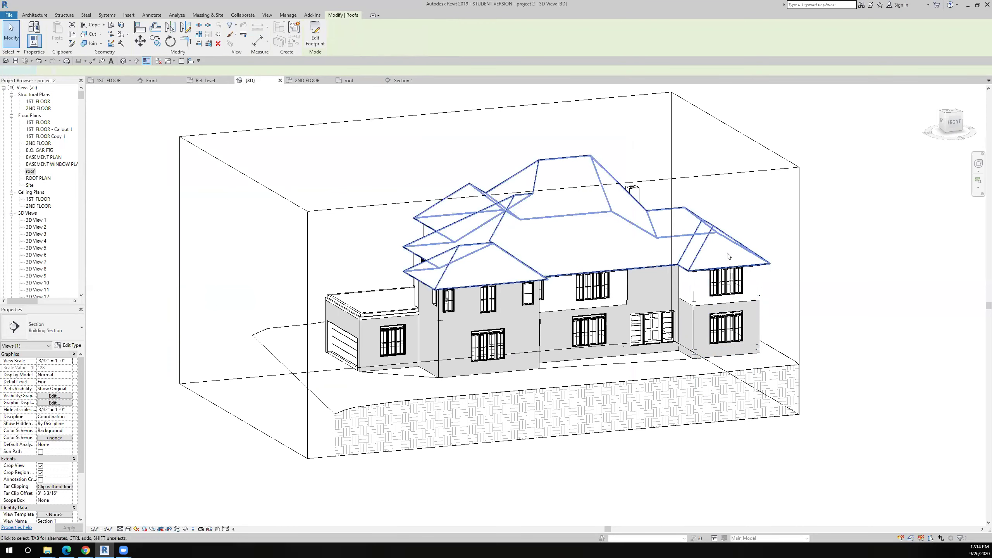
double_click(728, 256)
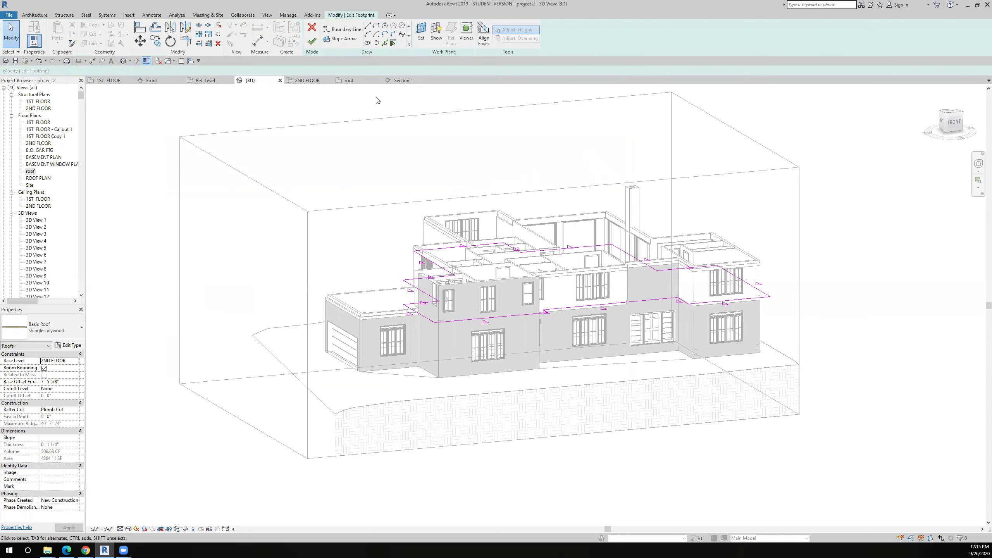
Step: In the 1ST FLOOR plan, turn off Defines Slope for the front roof edge over the 16' wing, finish the sketch, and view the roof in 3D
click(158, 81)
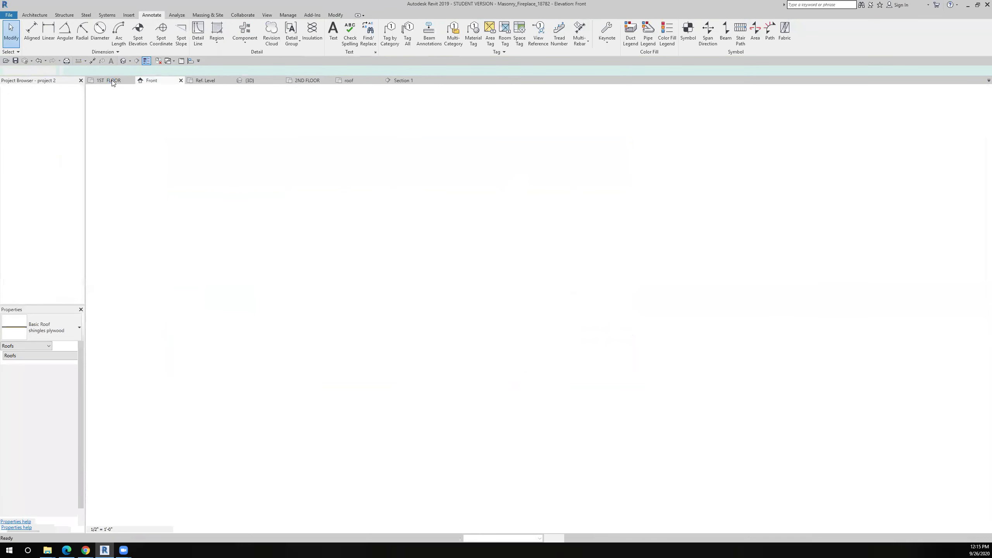
click(112, 81)
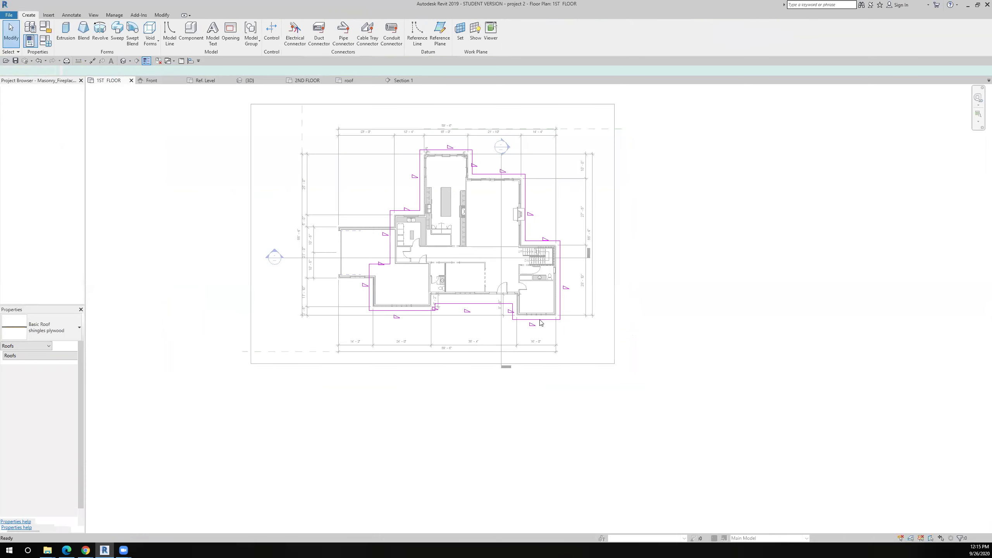
scroll(541, 323, up, 4)
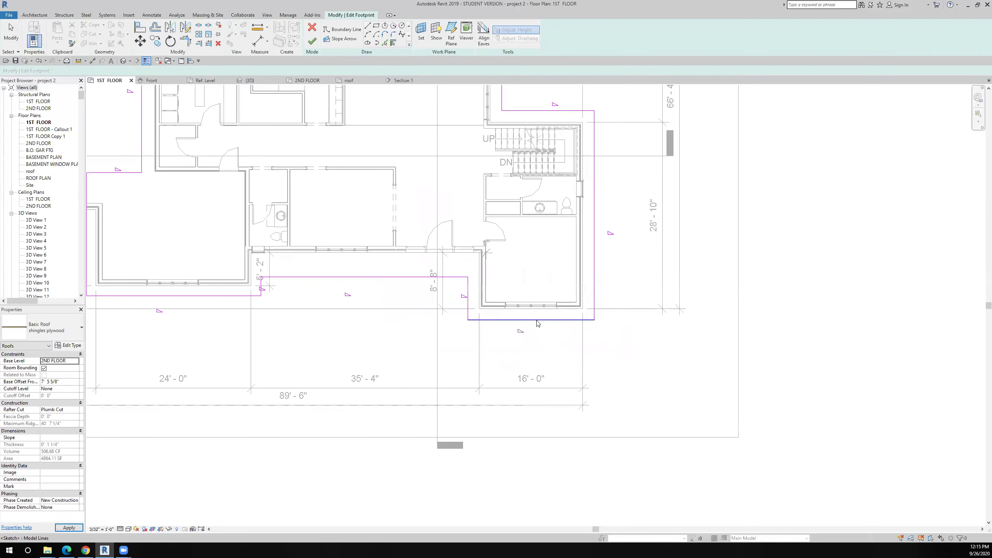
click(538, 322)
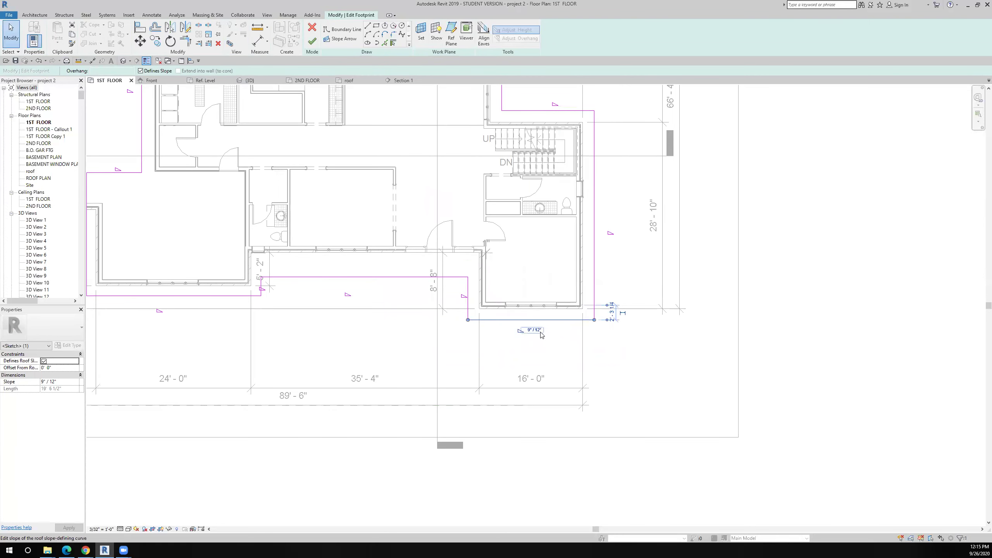
click(140, 71)
click(312, 42)
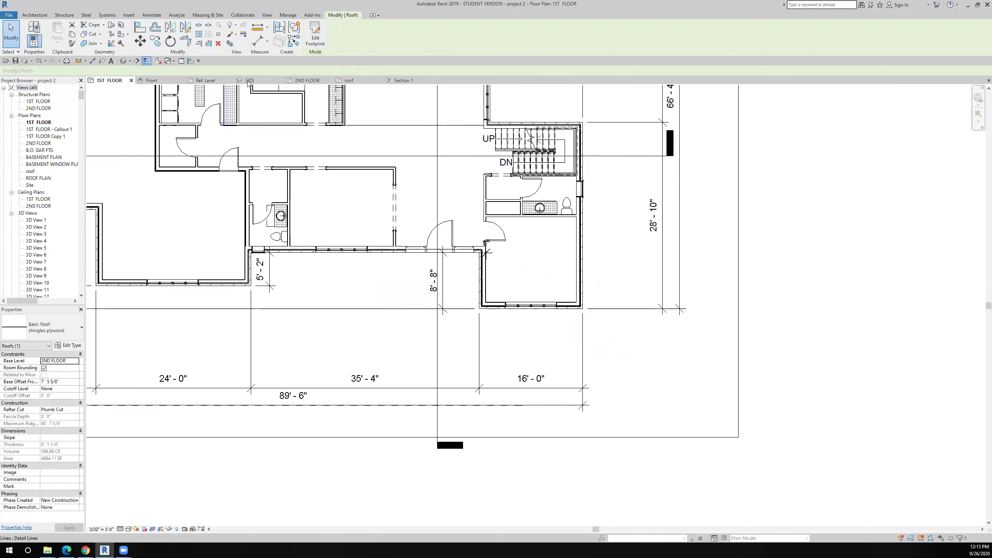
key(ctrl+Tab)
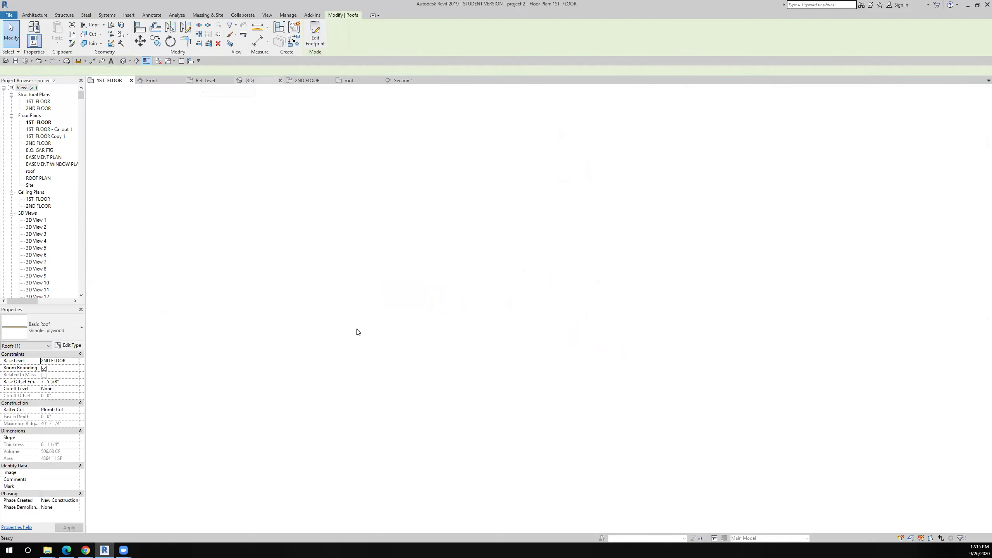
click(909, 374)
scroll(906, 369, down, 1)
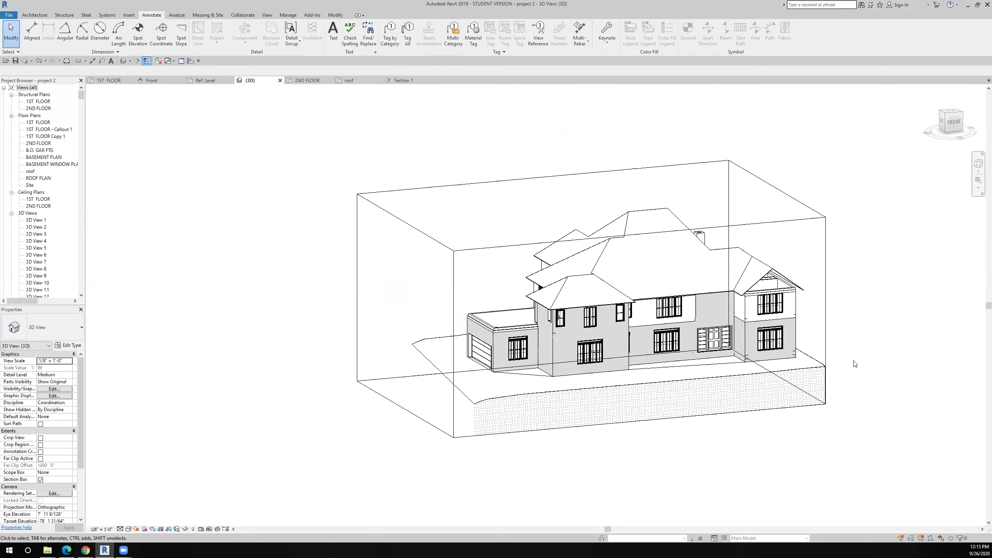
scroll(855, 363, down, 1)
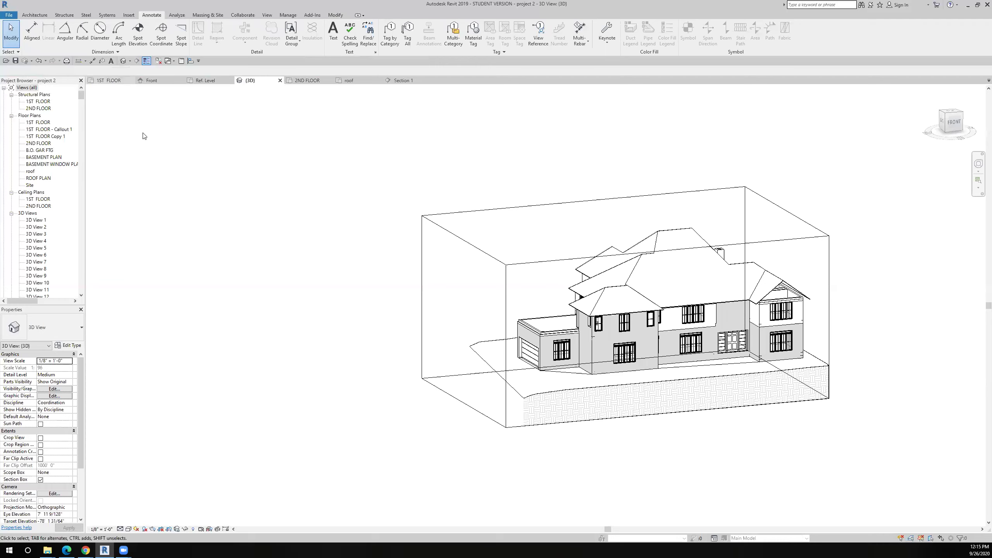
Step: Start a new footprint roof in the 1ST FLOOR plan and sketch a rectangle about 10' by 11' 5" outside the fireplace wall
scroll(512, 288, down, 5)
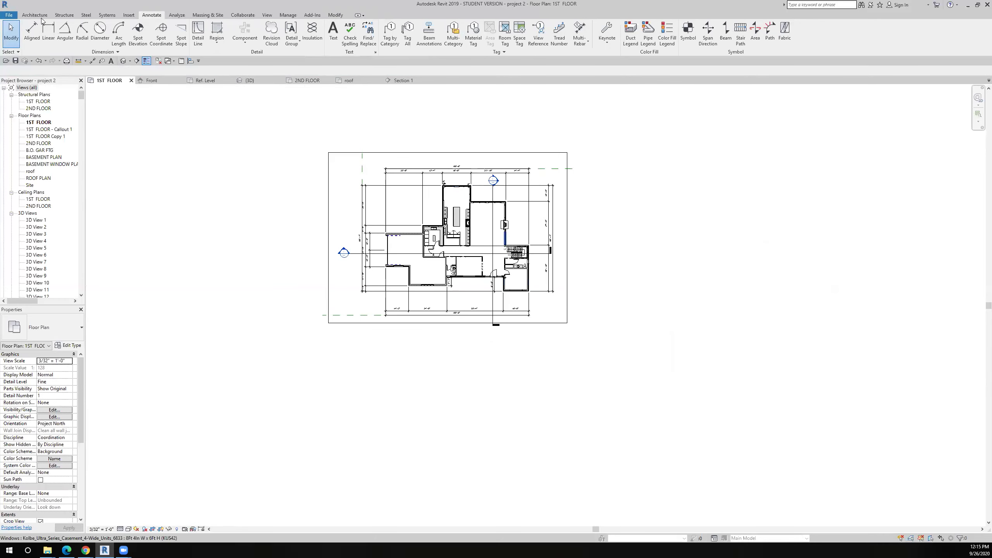
scroll(95, 49, up, 5)
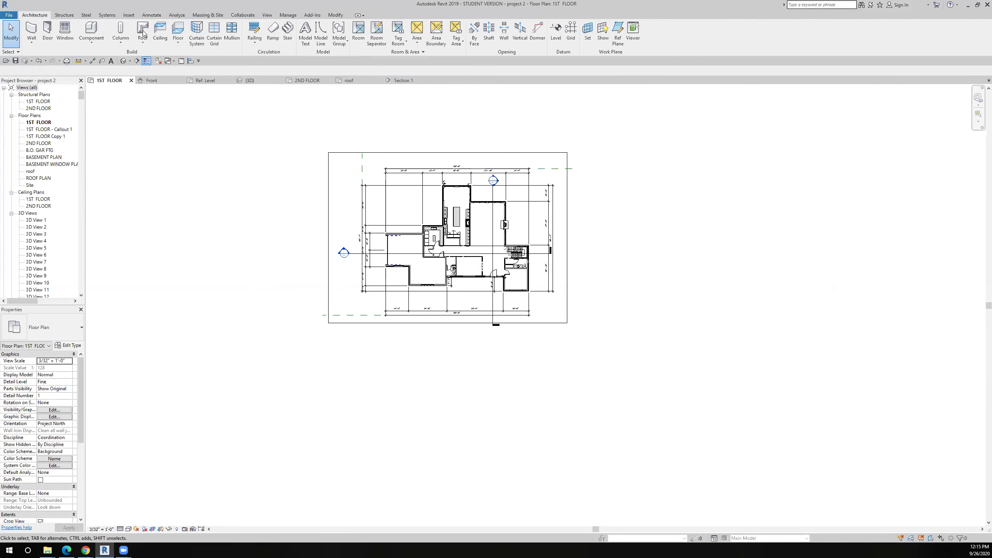
click(143, 33)
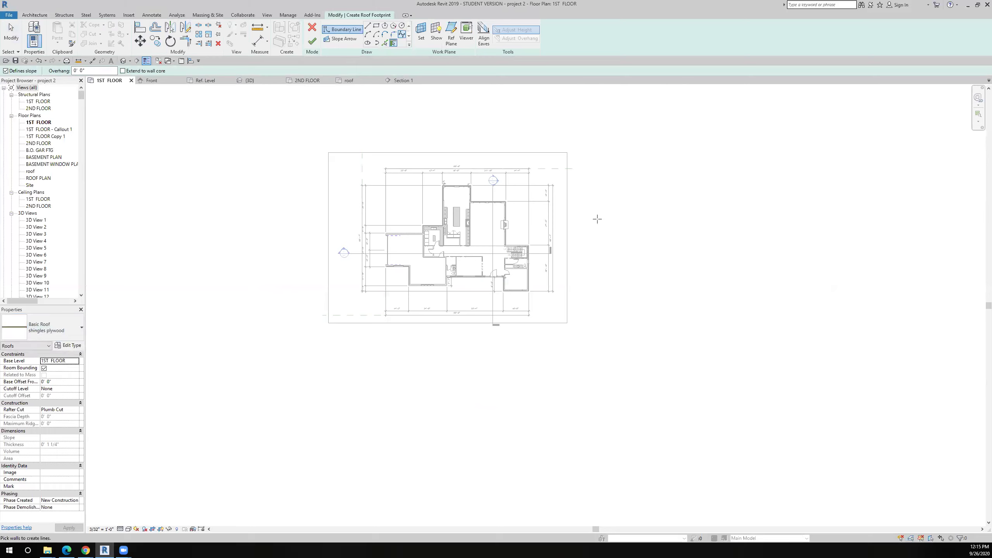
click(508, 208)
key(l)
key(i)
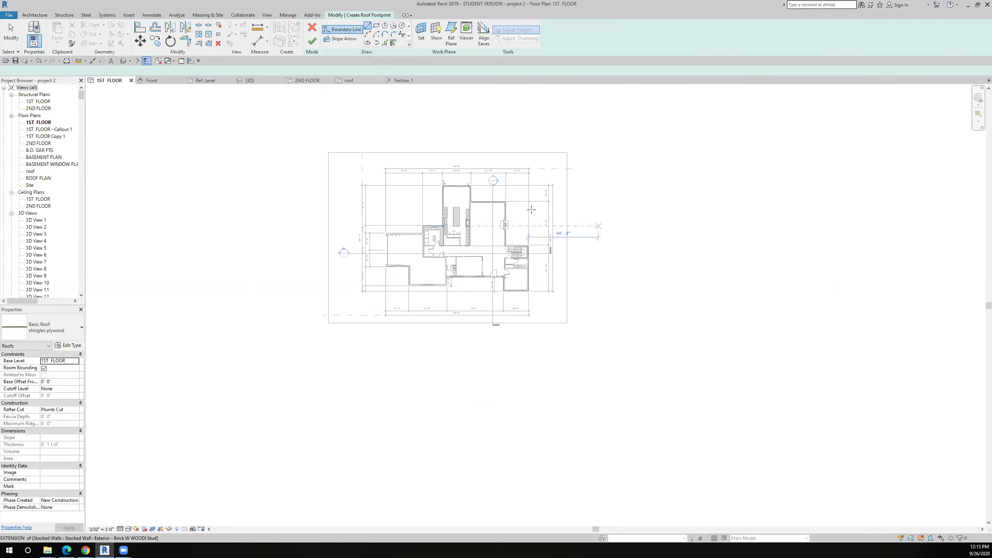
scroll(532, 210, up, 1)
scroll(532, 210, up, 1)
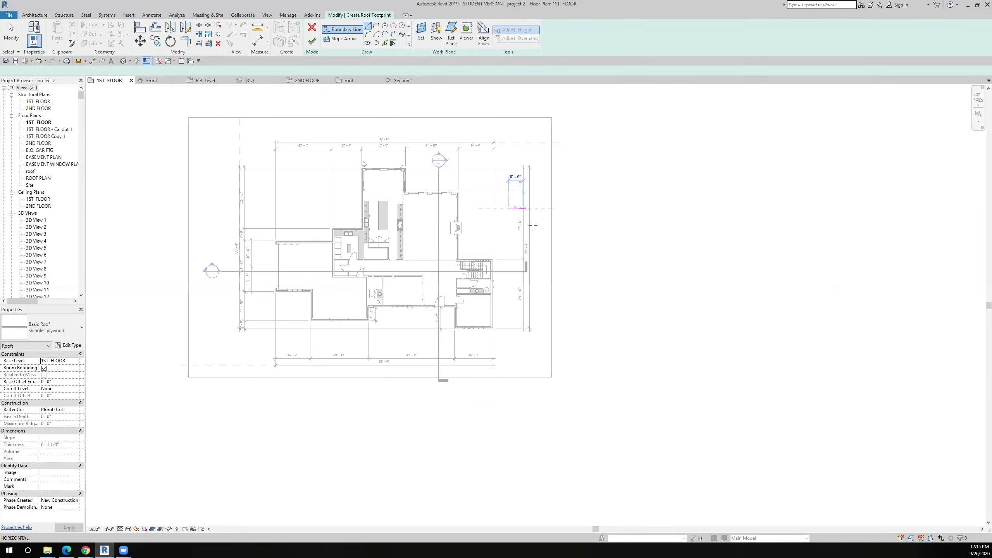
click(511, 234)
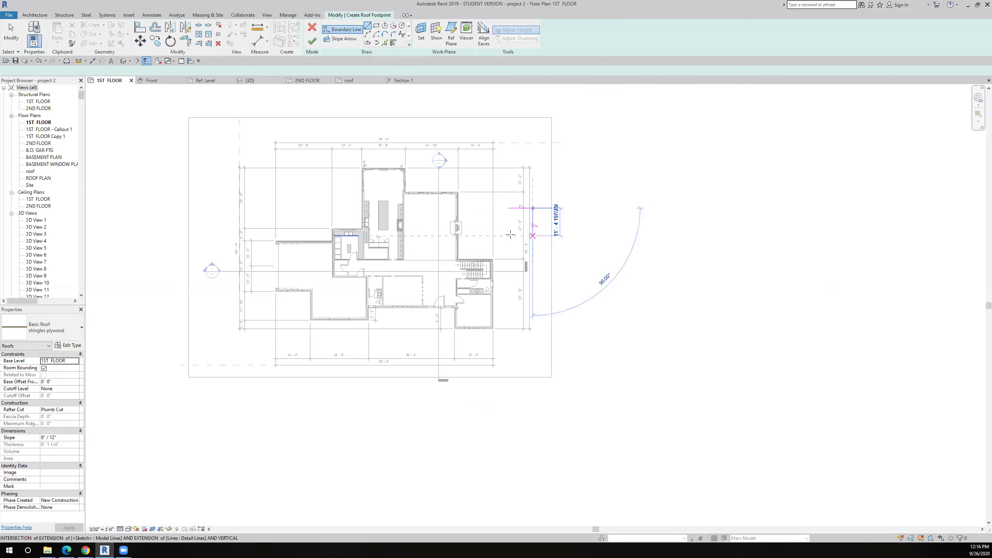
click(509, 209)
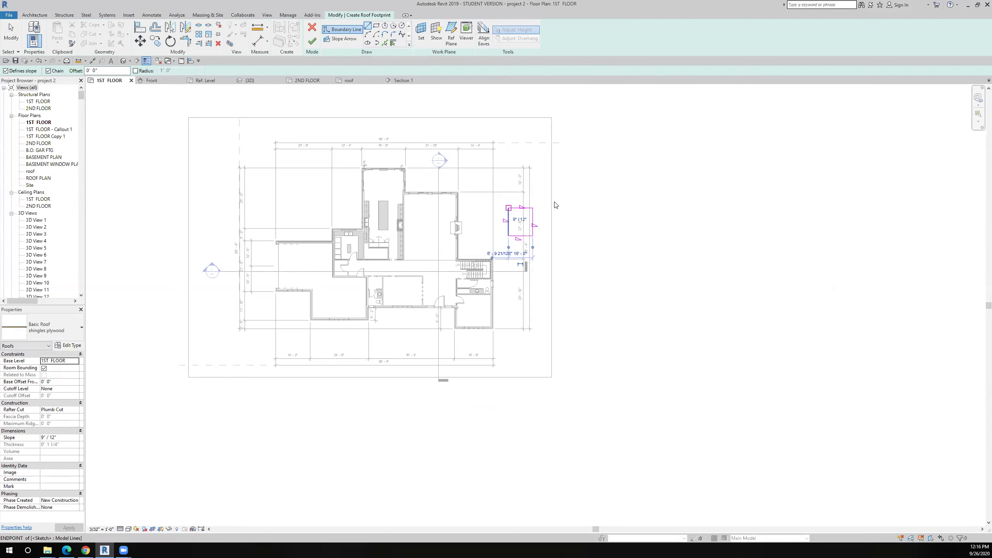
key(Escape)
key(Escape)
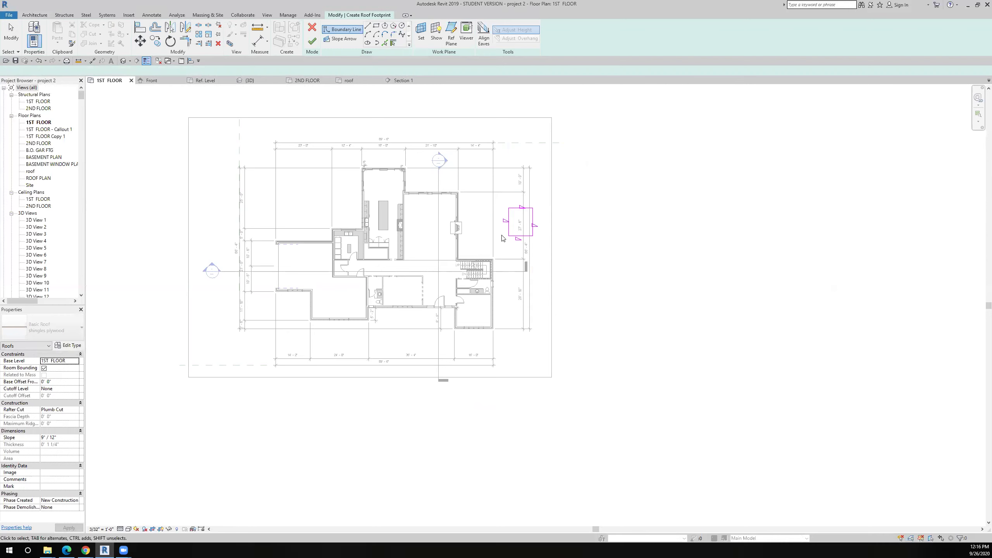
Step: Set the rectangle's lower edge slope to 12"/12" and remove the slope from both vertical edges
scroll(503, 238, up, 3)
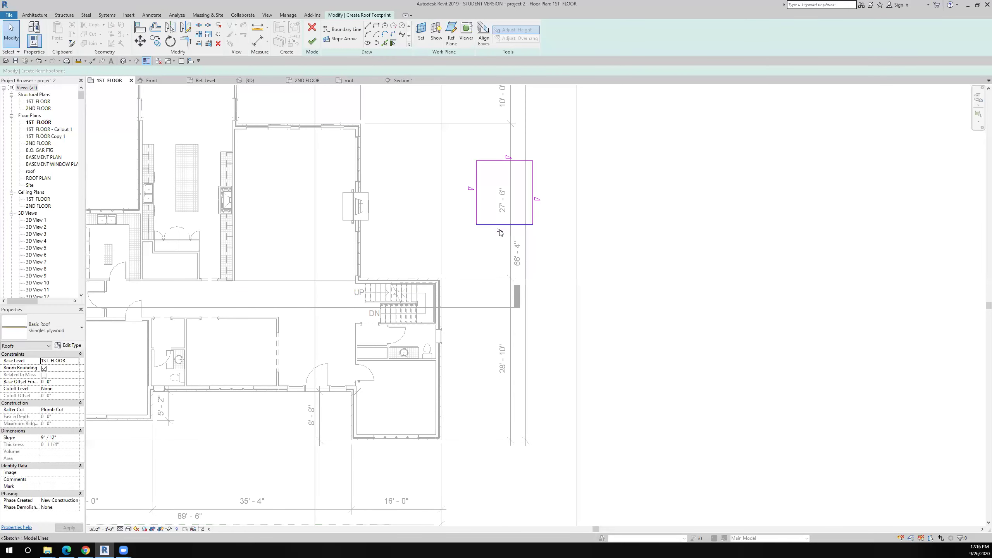
click(500, 232)
click(508, 229)
text(12)
key(Return)
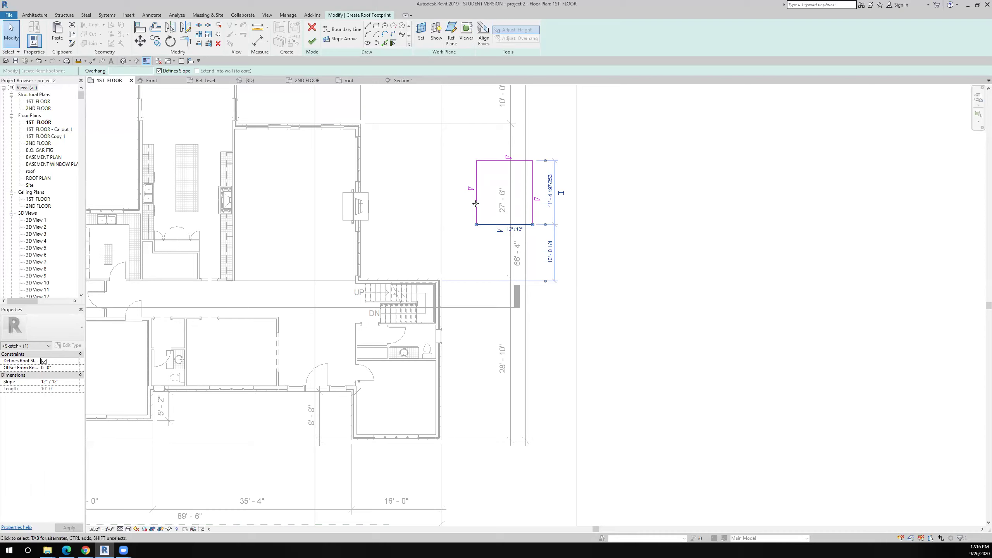
click(479, 192)
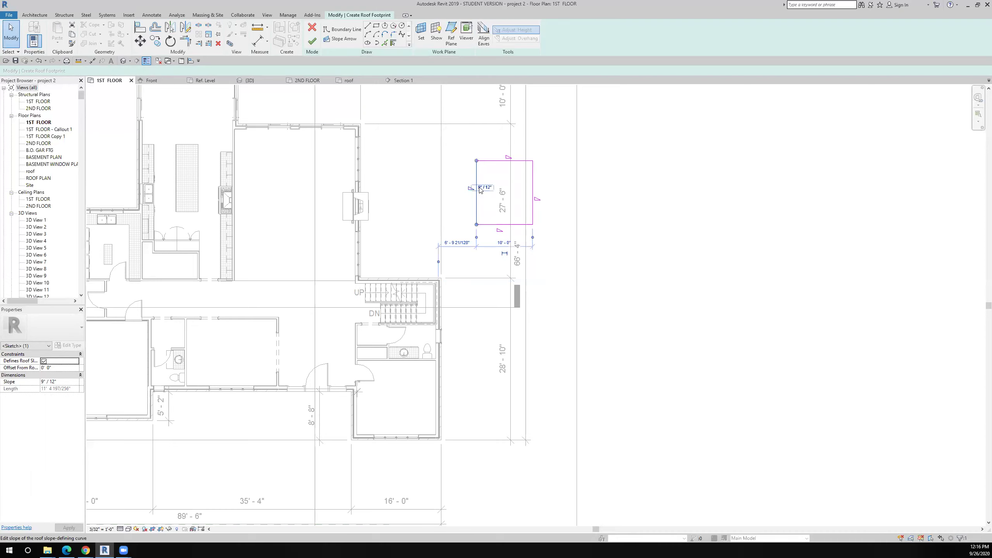
click(173, 73)
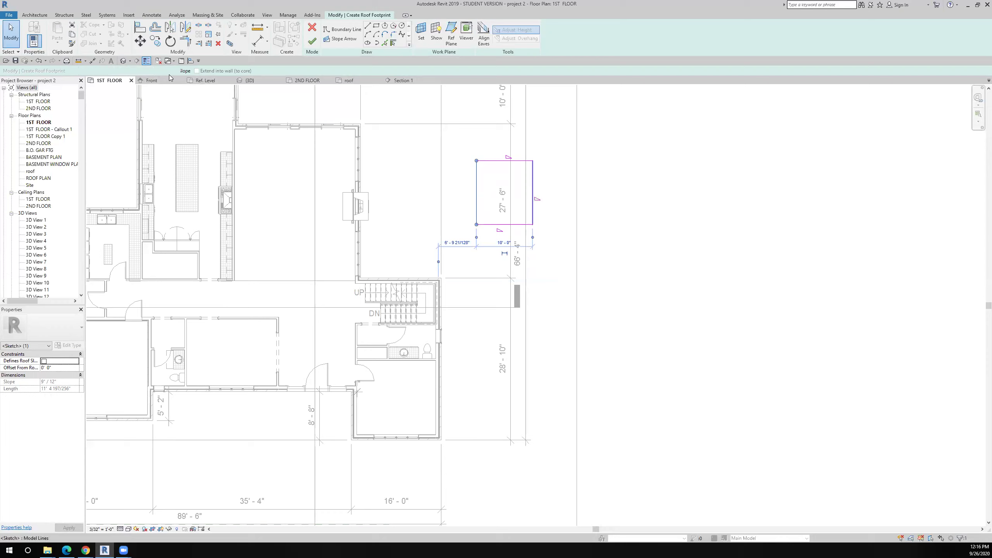
Step: Set the rectangle's upper edge slope to 12"/12" and finish the roof
click(520, 160)
click(519, 156)
key(Return)
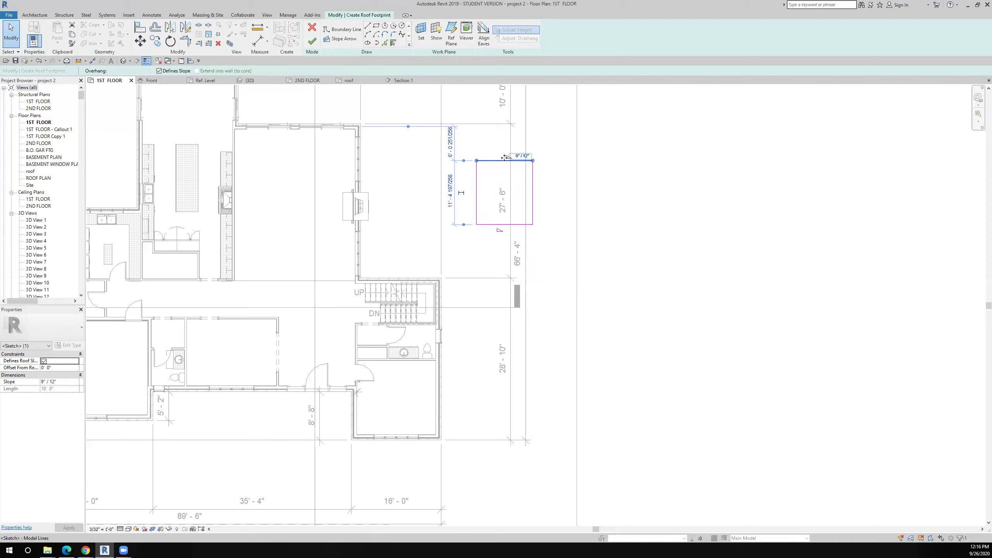
click(510, 156)
click(510, 156)
text(12)
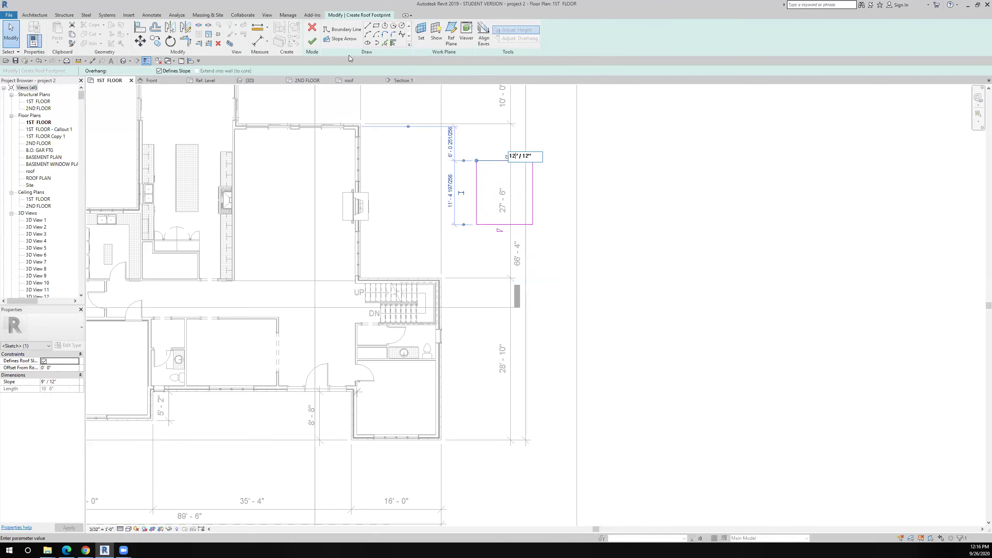
click(311, 41)
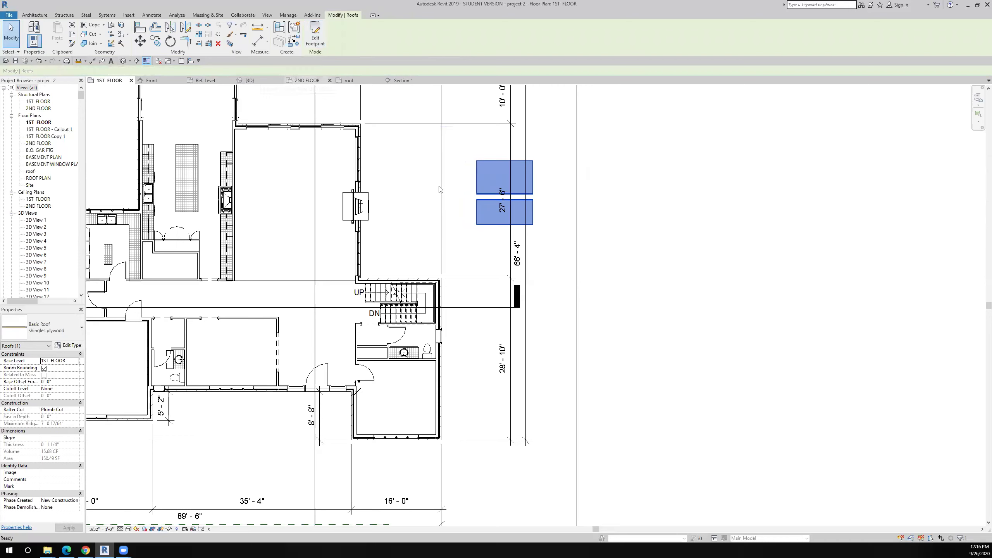
Step: Examine the fireplace side of the house in the 3D view for the small gable roof
click(123, 61)
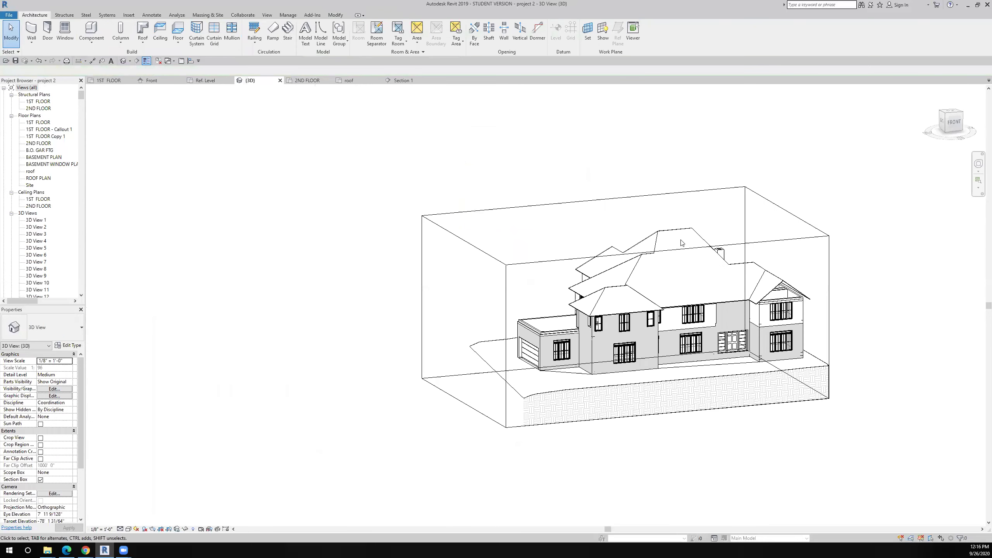
scroll(437, 279, down, 2)
click(639, 215)
shift+middle_drag(639, 217, 527, 324)
scroll(589, 368, up, 4)
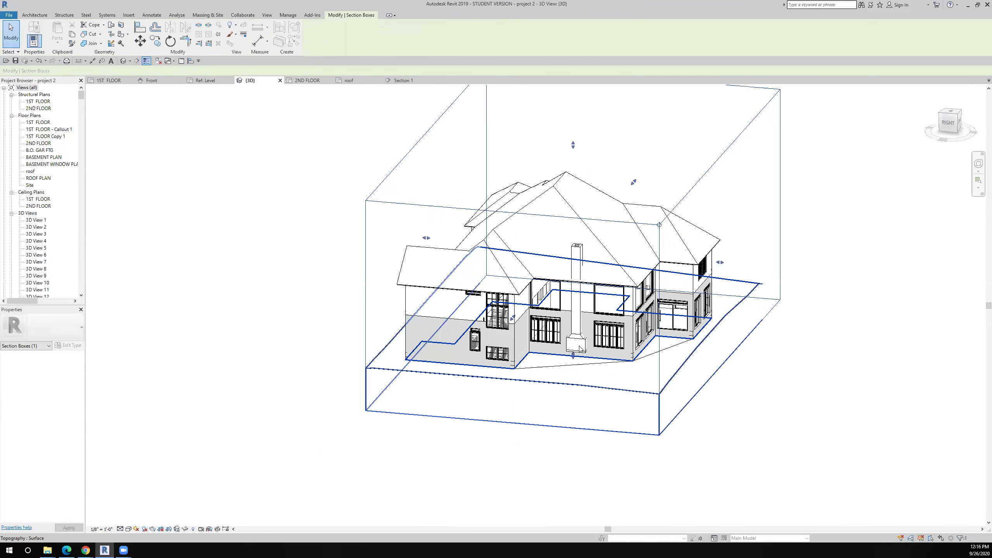
scroll(528, 261, down, 3)
key(Escape)
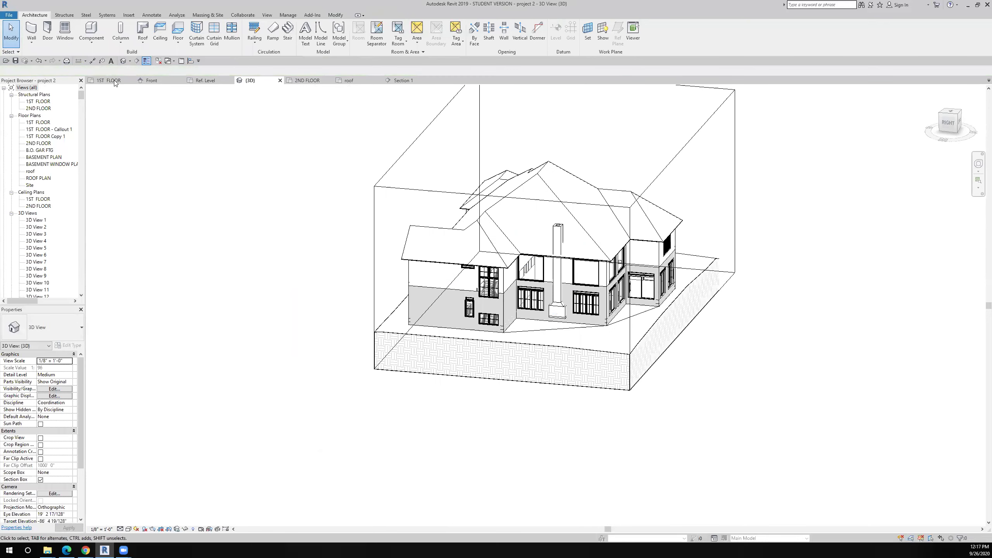
Step: Reopen the small roof's footprint from the 1ST FLOOR plan, change its base level to 2ND FLOOR, and finish
click(114, 80)
double_click(520, 221)
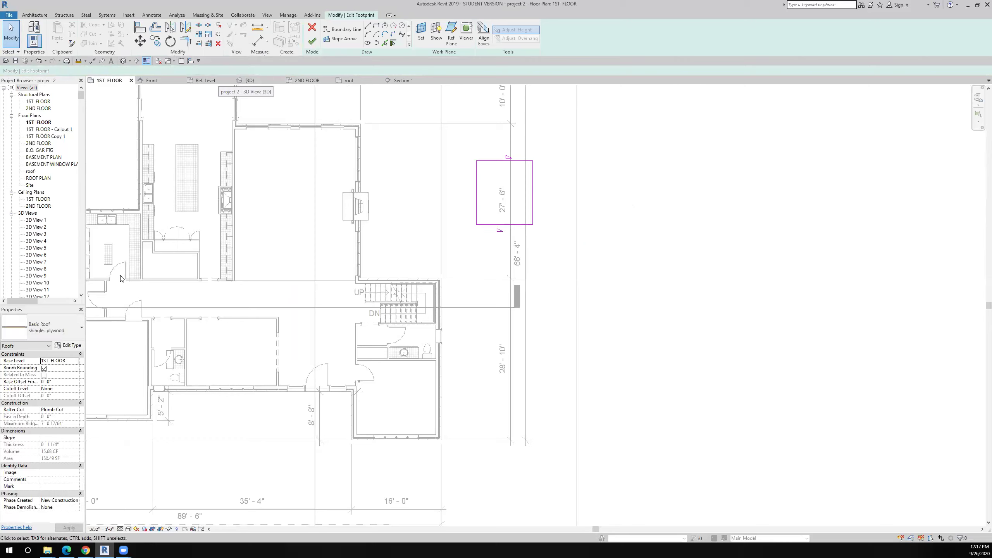
click(75, 363)
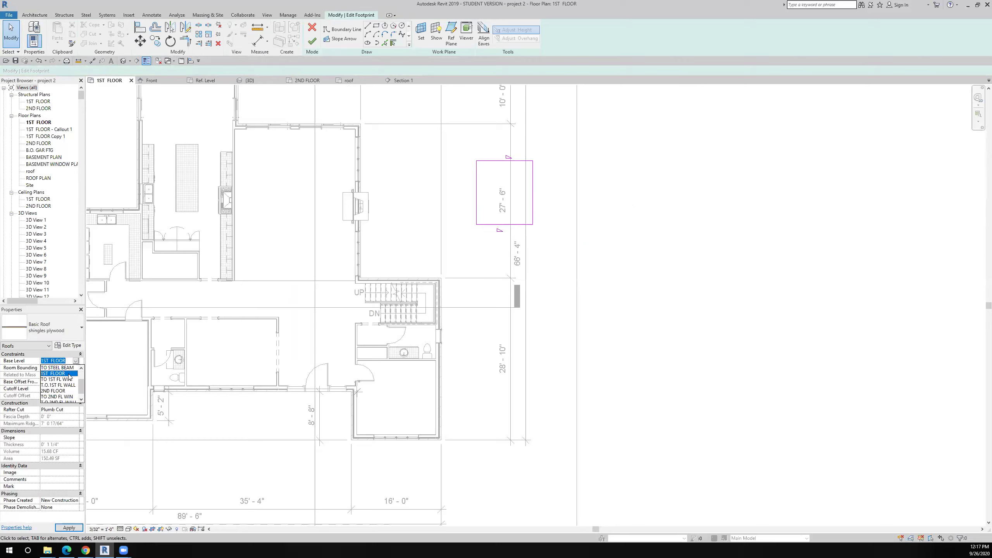
click(59, 391)
click(311, 40)
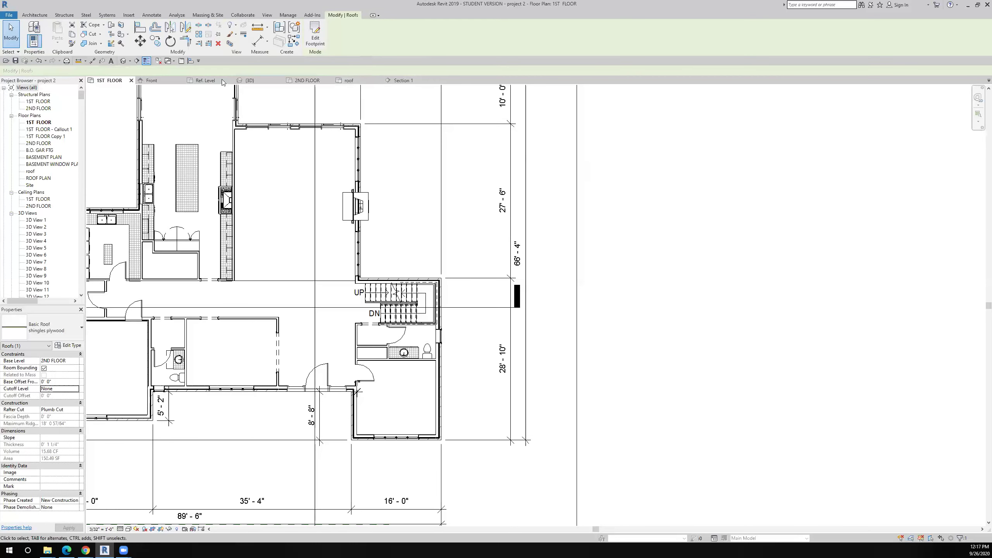
Step: Extend the 3D view's section box outward on the fireplace side past the small gable roof
click(252, 80)
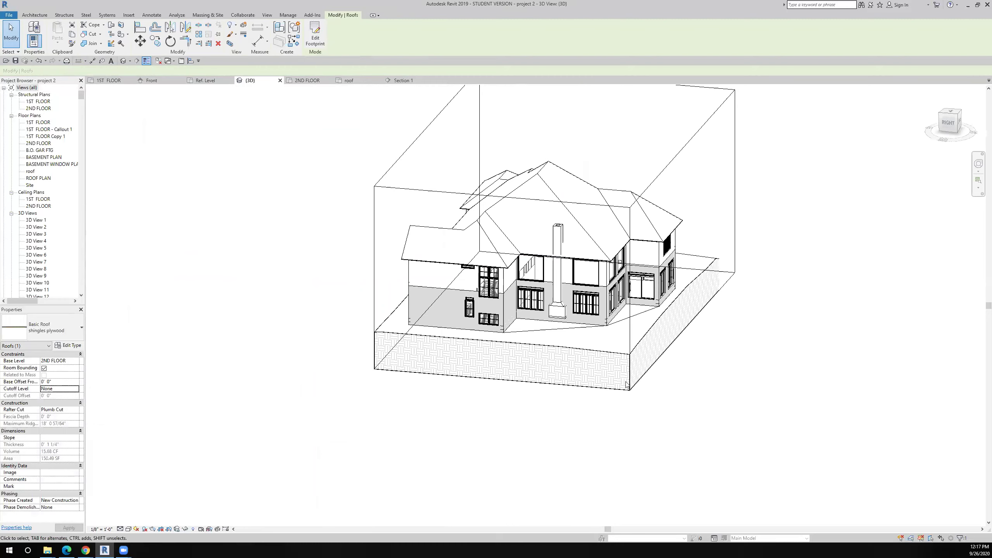
click(537, 201)
drag(503, 289, 472, 390)
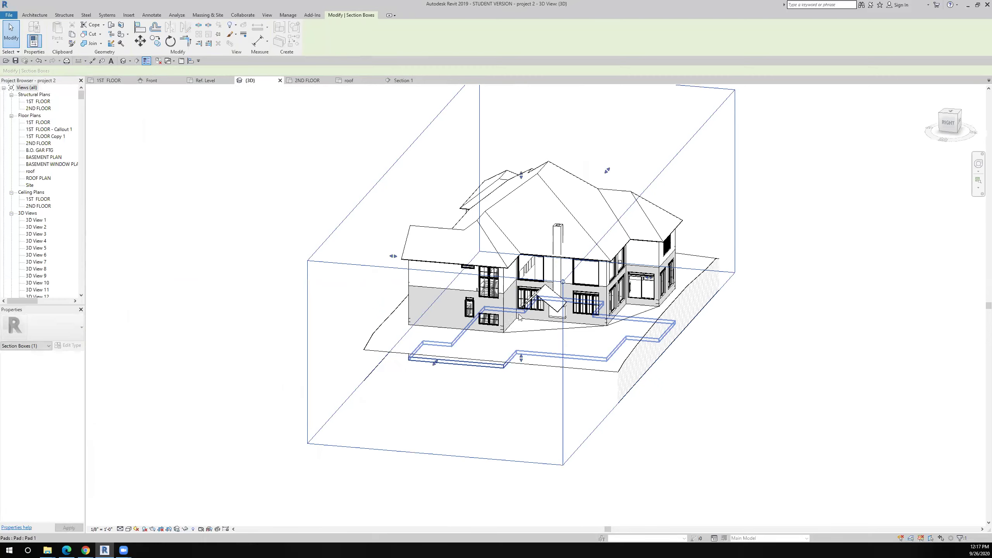
scroll(558, 319, up, 4)
scroll(557, 320, up, 2)
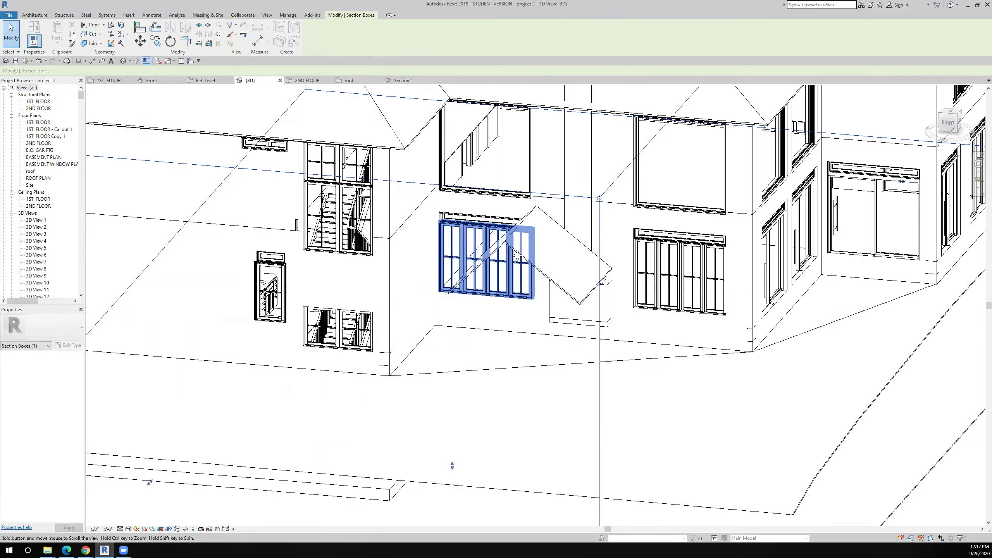
middle_drag(526, 274, 516, 257)
key(Escape)
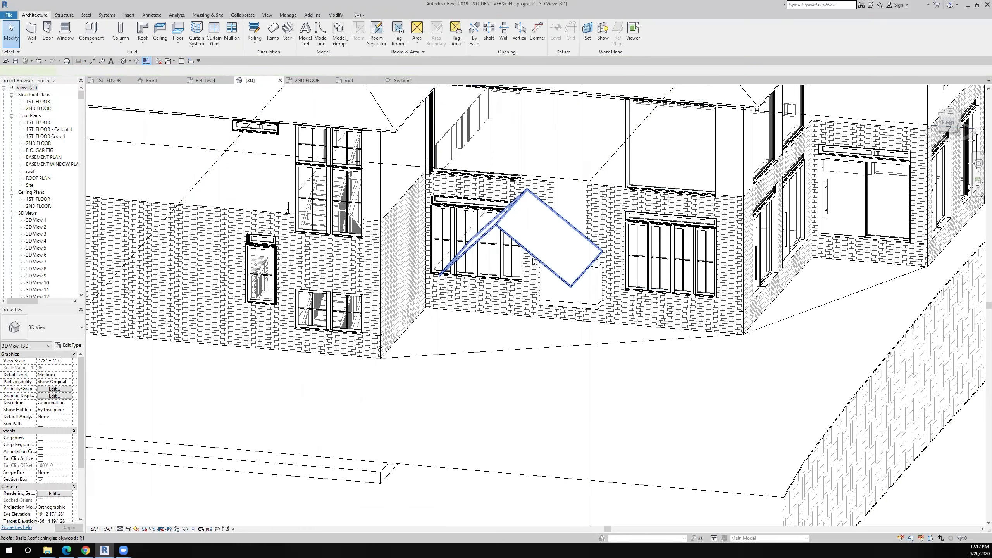
Step: Temporarily isolate the small gable roof beside the fireplace in the 3D view
double_click(535, 262)
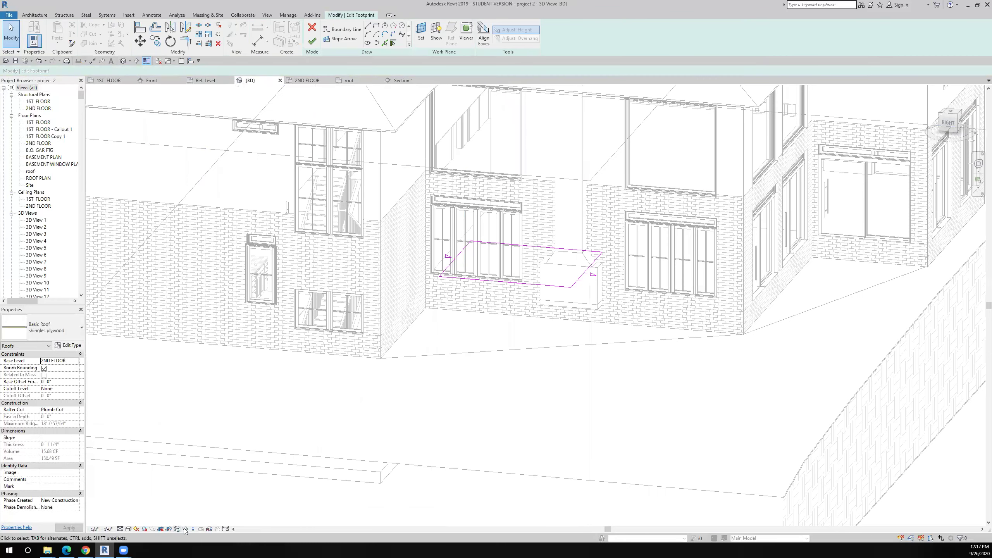
click(186, 529)
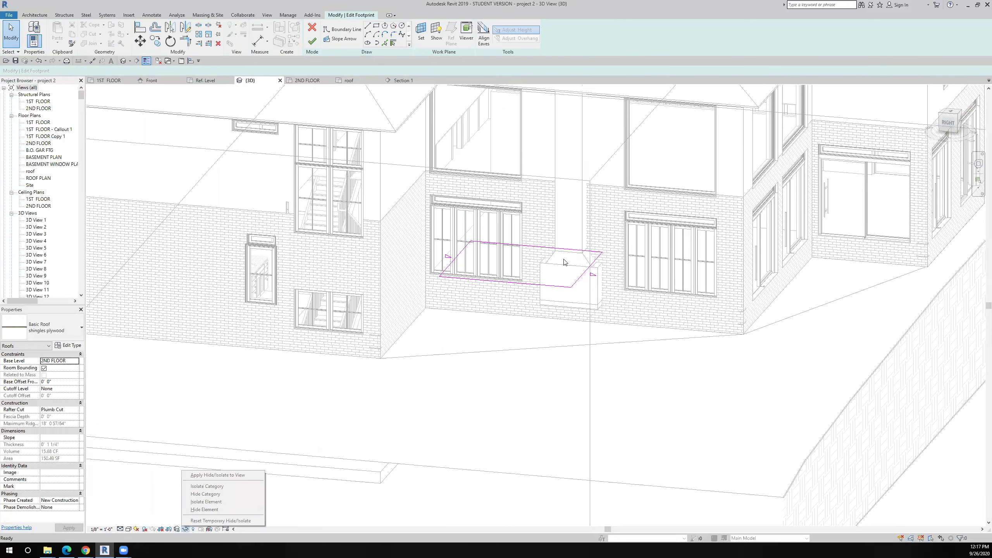
click(312, 40)
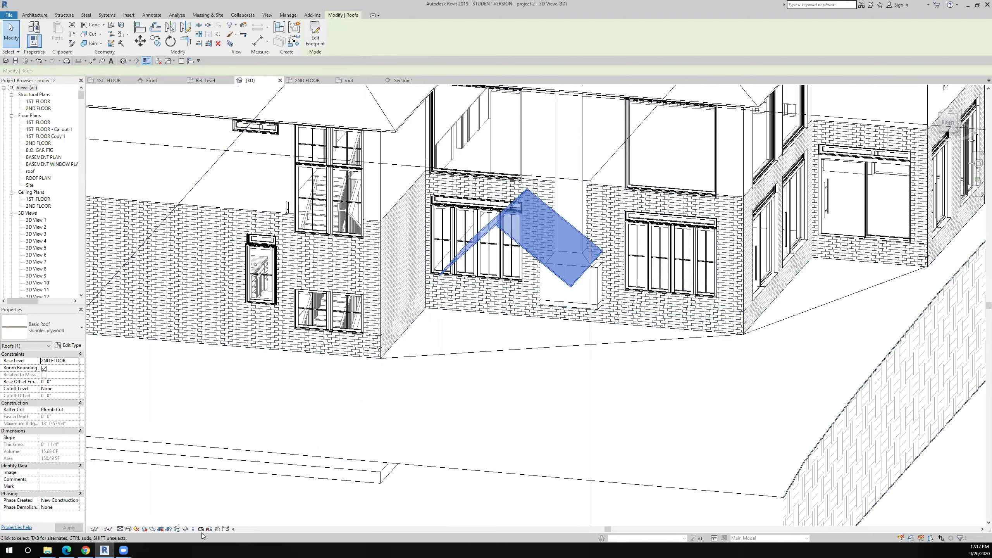
click(185, 530)
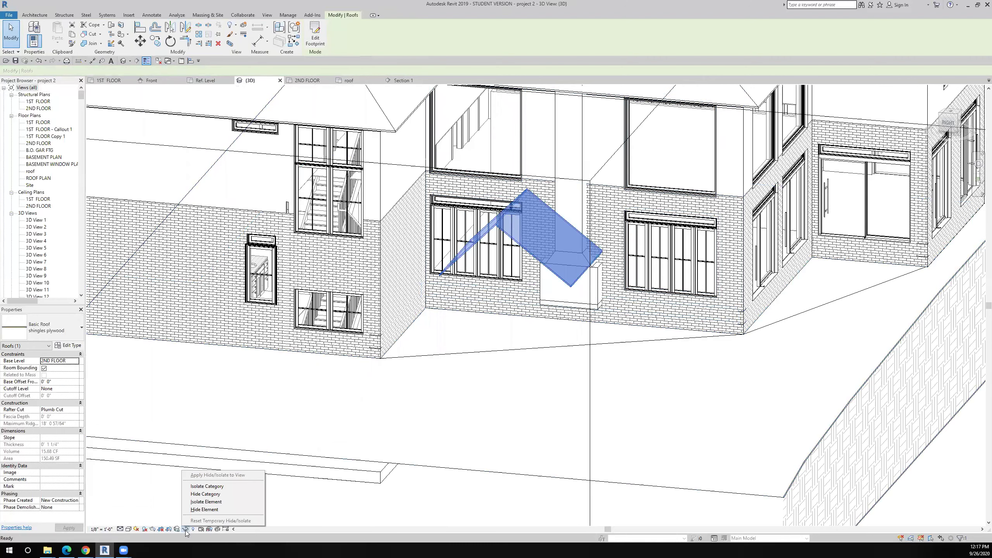
click(218, 503)
click(528, 386)
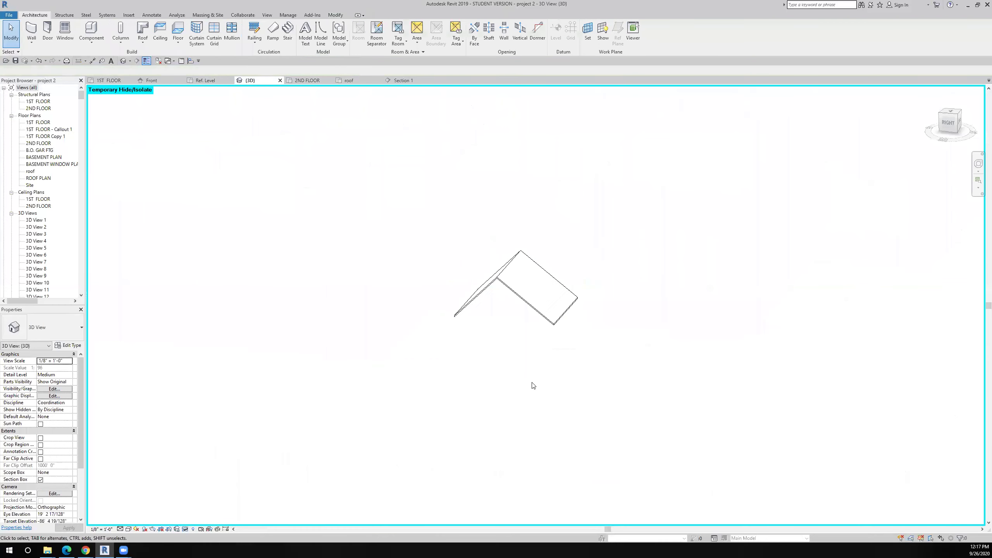
scroll(535, 342, up, 2)
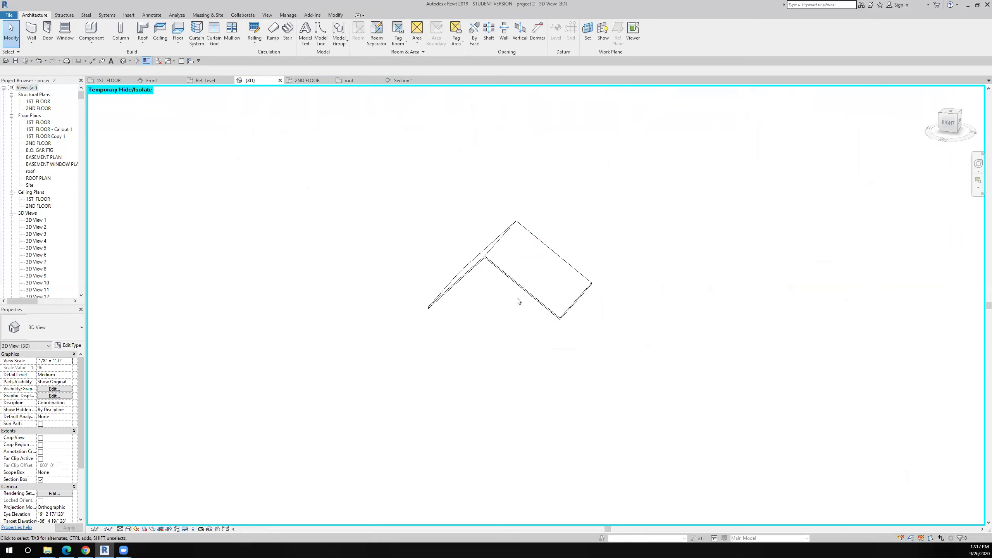
Step: Reopen the small gable roof's footprint, finish it without edits, and examine the roof from its opposite side
double_click(529, 286)
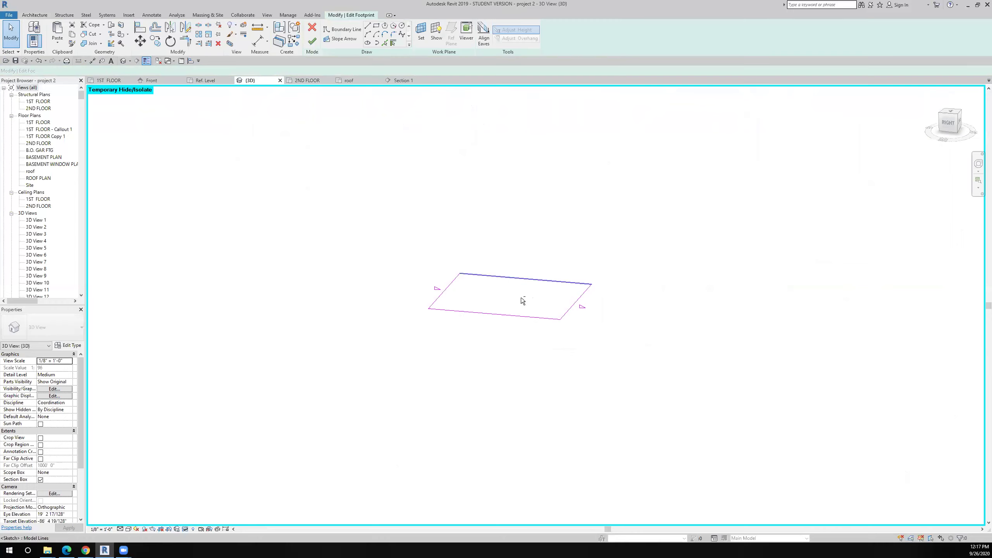
click(312, 40)
shift+middle_drag(606, 302, 431, 284)
shift+middle_drag(796, 260, 662, 315)
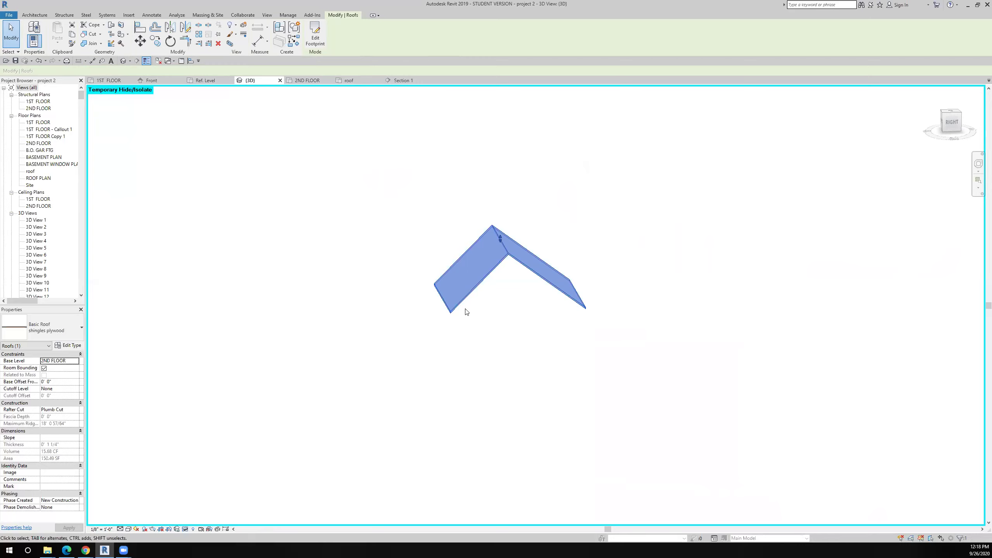
Step: Delete the small gable roof and reset the temporary isolation to bring the whole house back
key(Delete)
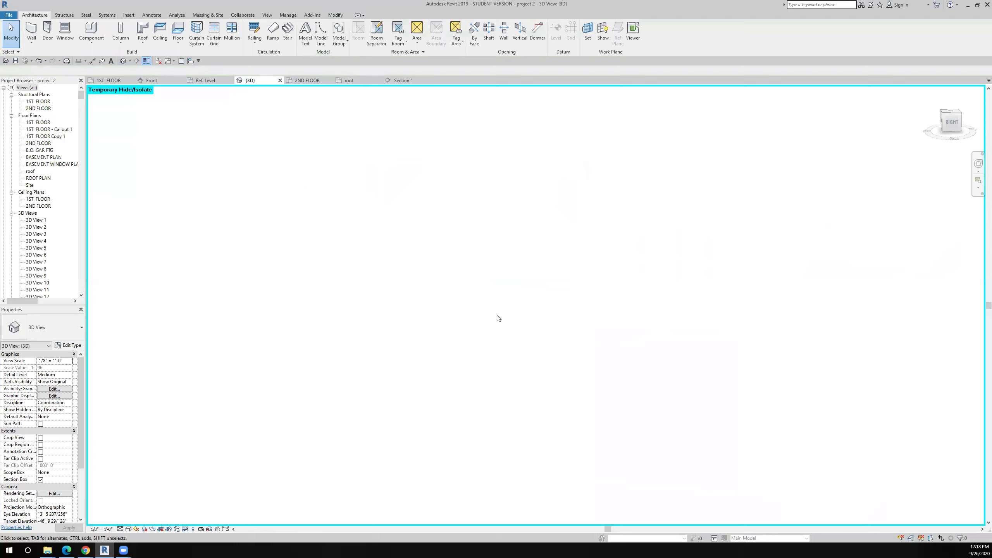
click(185, 528)
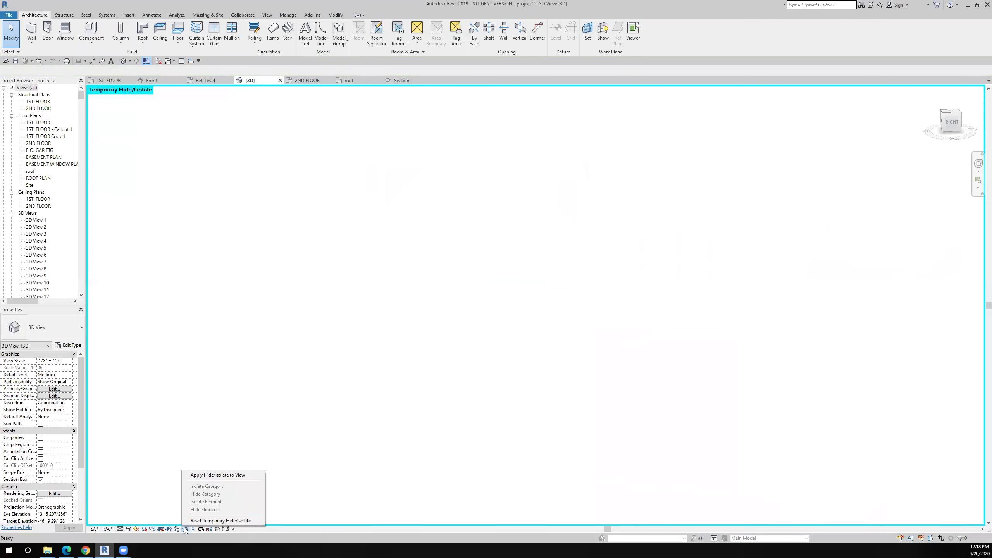
click(187, 521)
scroll(483, 409, down, 5)
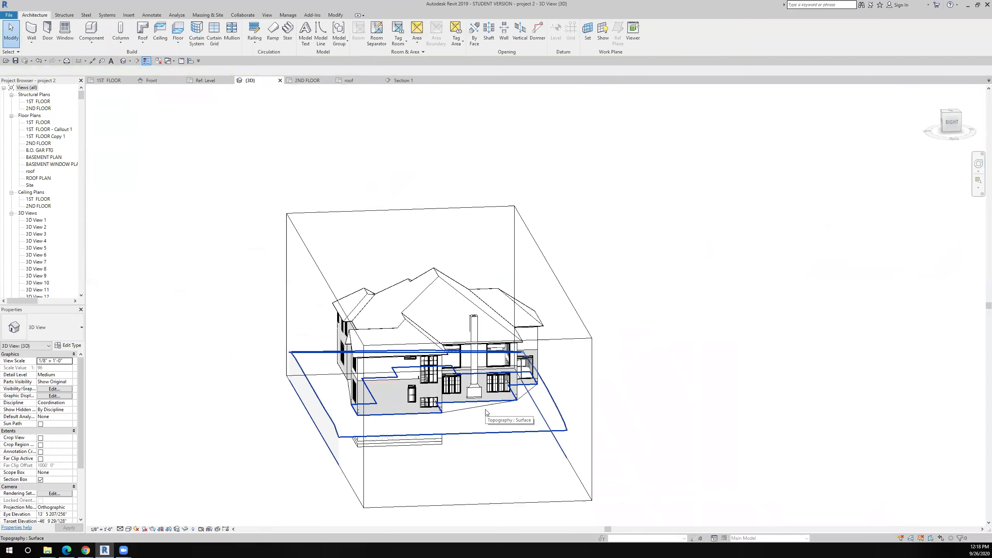
Step: Open the main roof's footprint for editing and show its rear kitchen wing in the 1ST FLOOR plan
click(461, 319)
shift+middle_drag(716, 405, 711, 435)
click(713, 437)
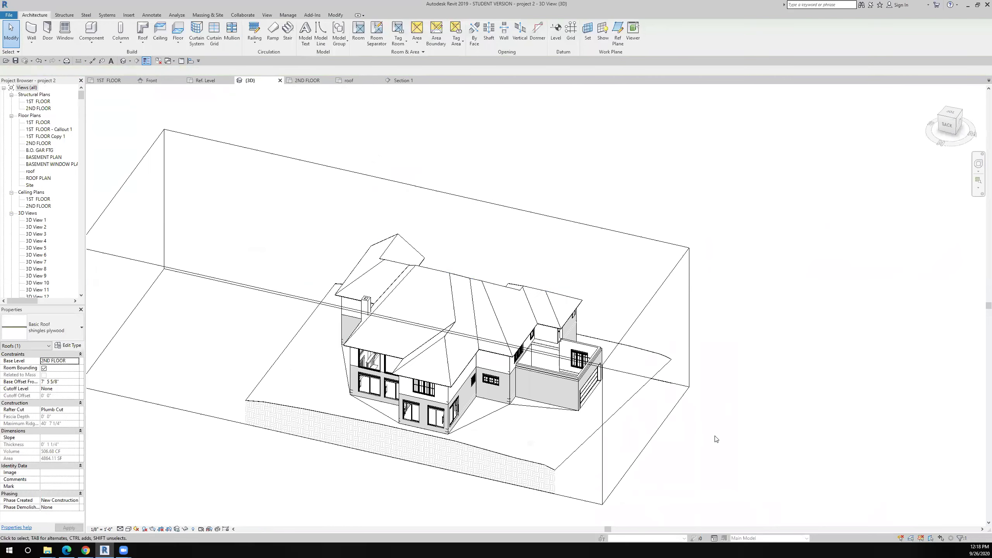
mouse_move(726, 431)
shift+middle_down()
mouse_move(782, 345)
mouse_move(776, 340)
shift+middle_up()
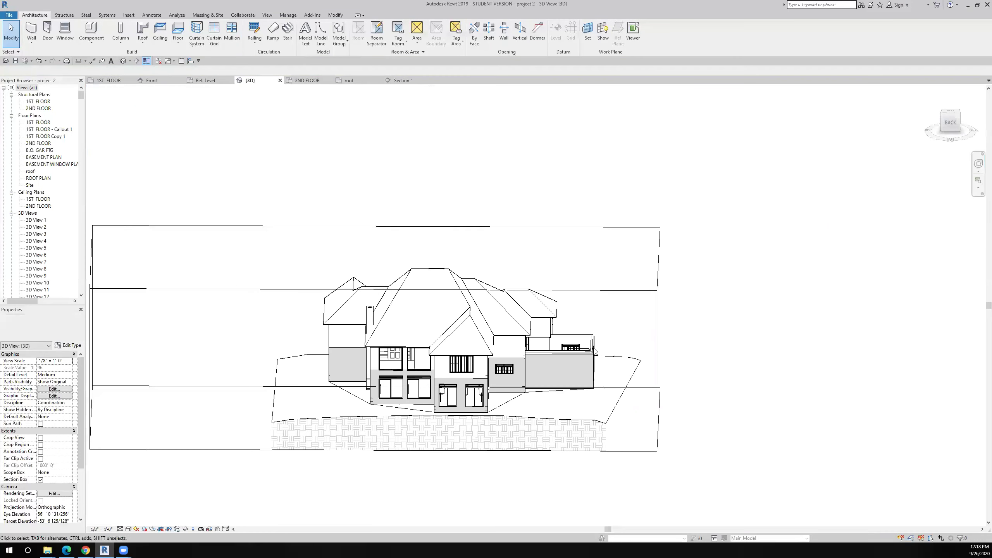
click(453, 343)
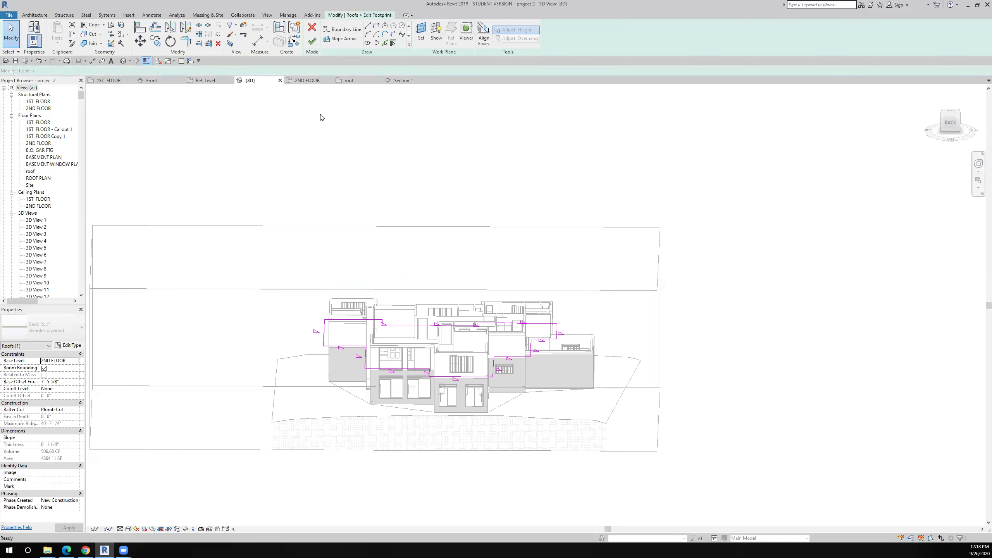
click(110, 83)
scroll(463, 247, down, 3)
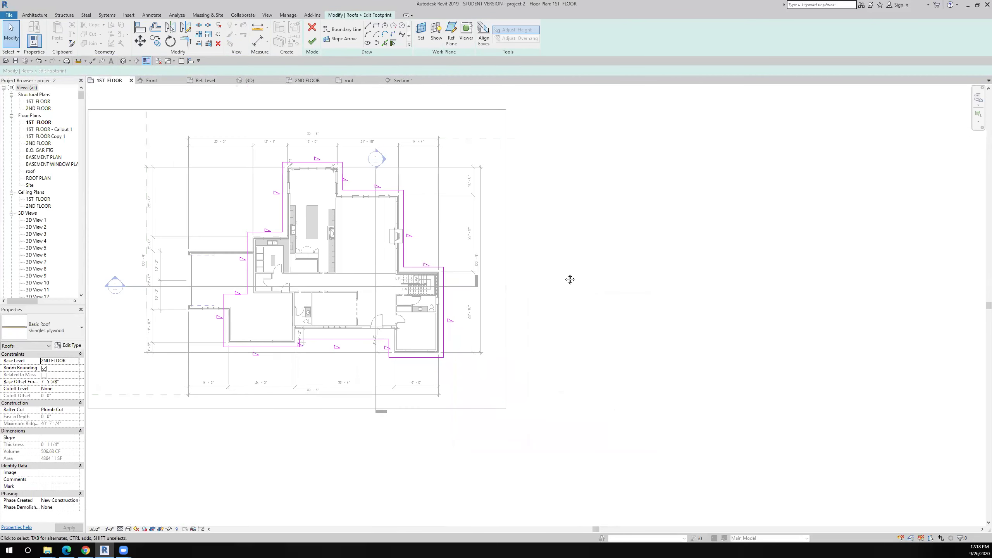
scroll(369, 218, up, 2)
scroll(370, 218, up, 4)
scroll(370, 218, up, 1)
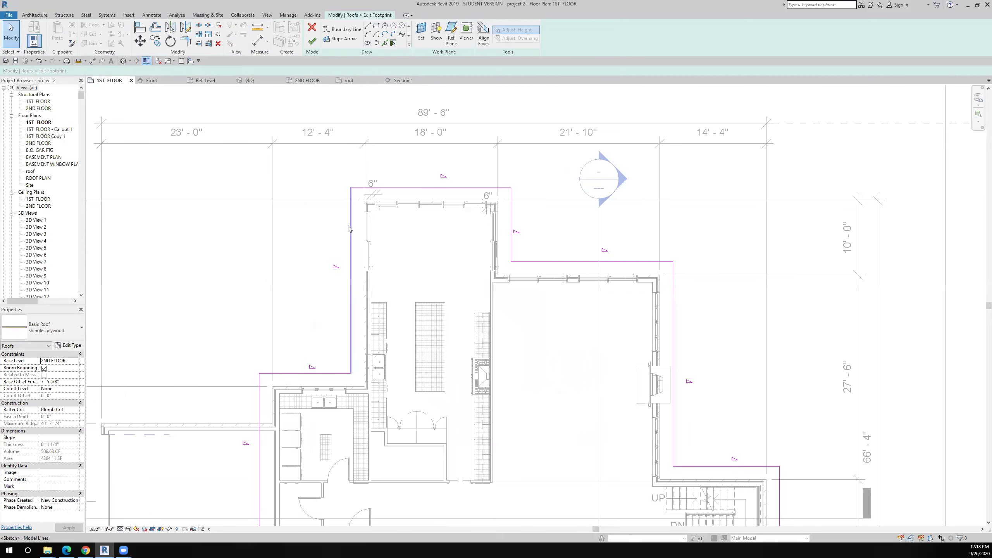
Step: Set the slope of the rear kitchen wing's left footprint edge to 9"/12"
click(351, 230)
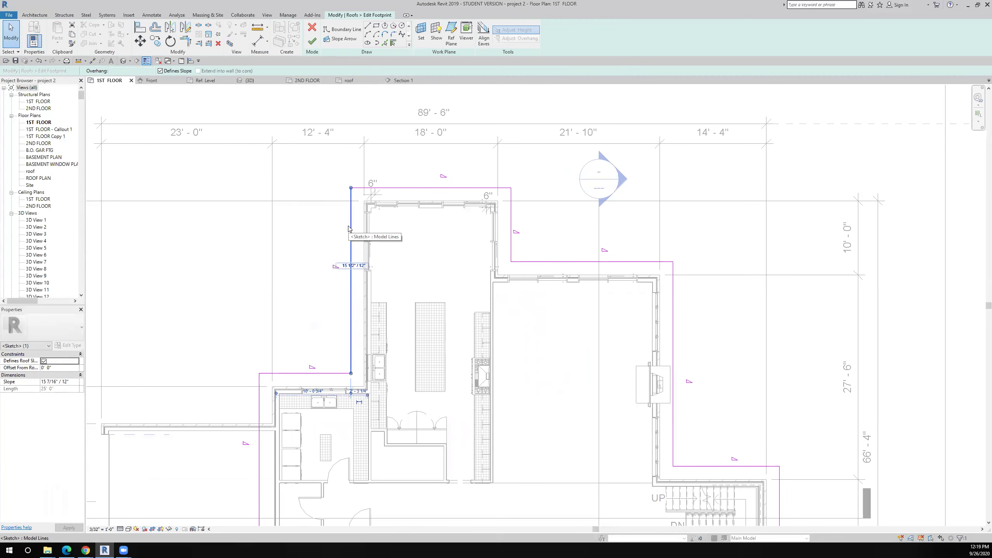
scroll(345, 267, up, 2)
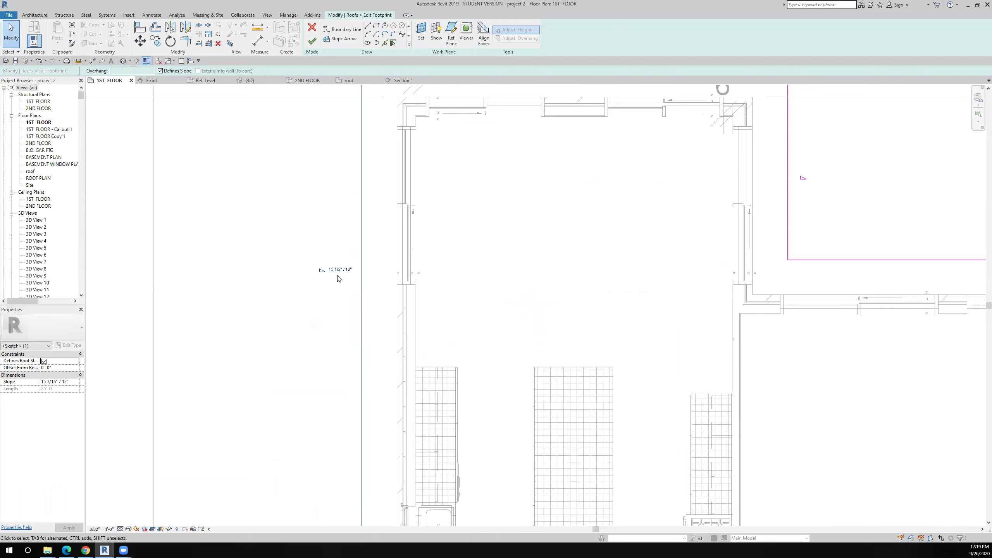
click(340, 271)
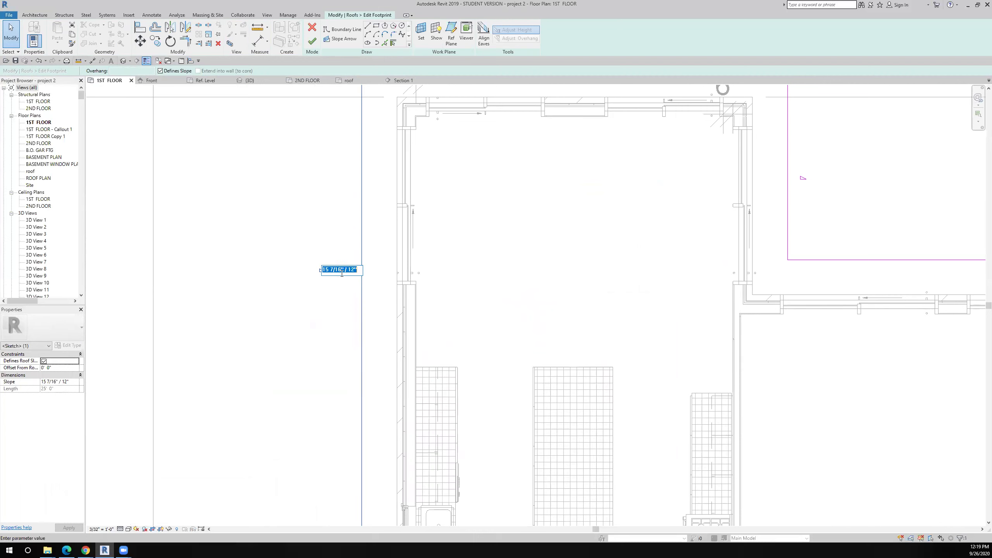
drag(342, 271, 324, 272)
text(9)
key(Return)
Step: Check the slopes of the kitchen wing's right and upper footprint edges, and finish the main roof
scroll(338, 345, down, 3)
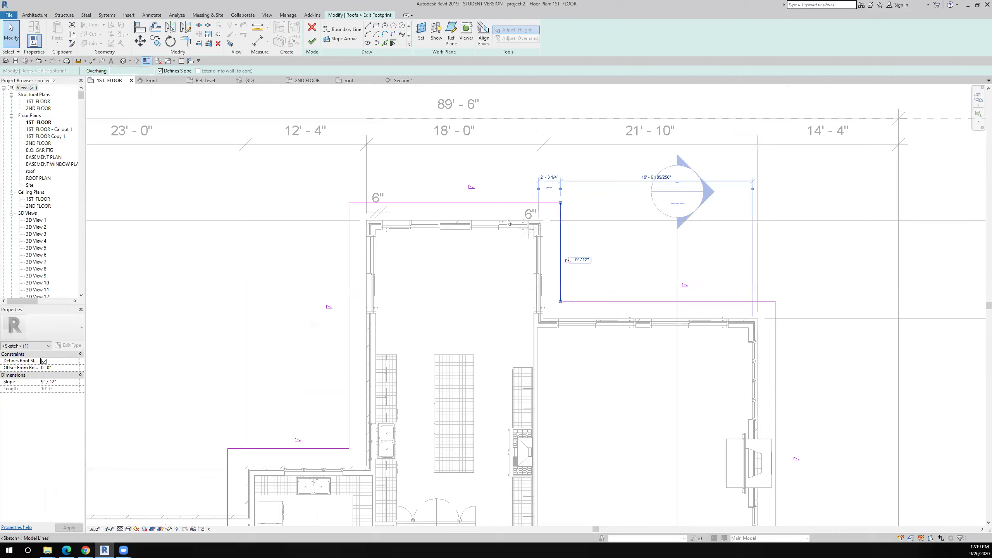
click(496, 204)
scroll(496, 204, down, 4)
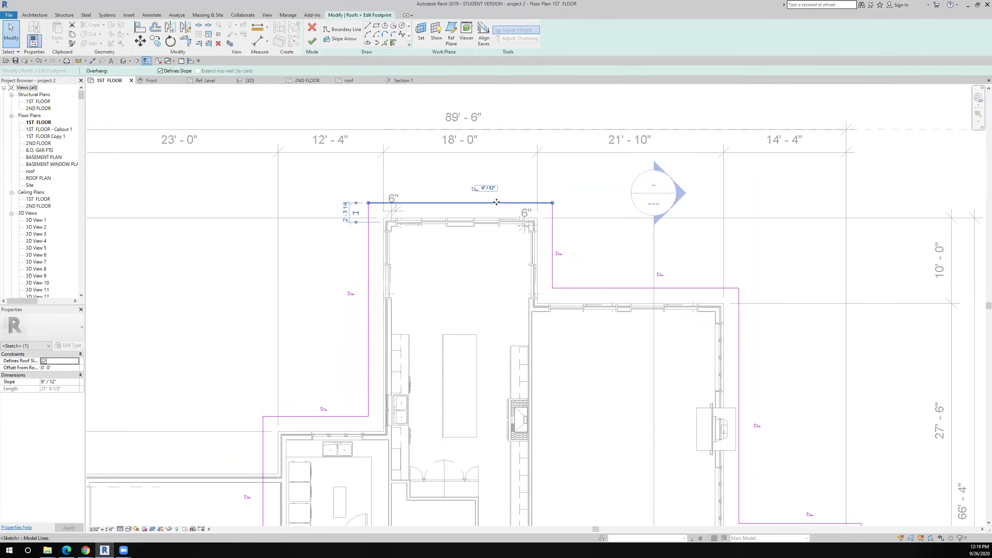
click(311, 42)
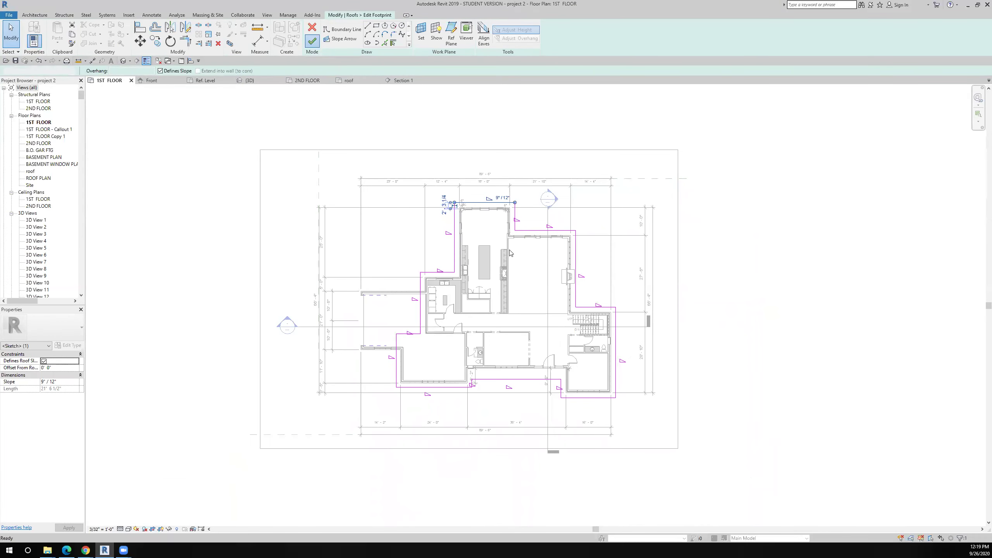
Step: Examine the reshaped main roof from the back and front of the house in the 3D view
click(247, 81)
click(766, 346)
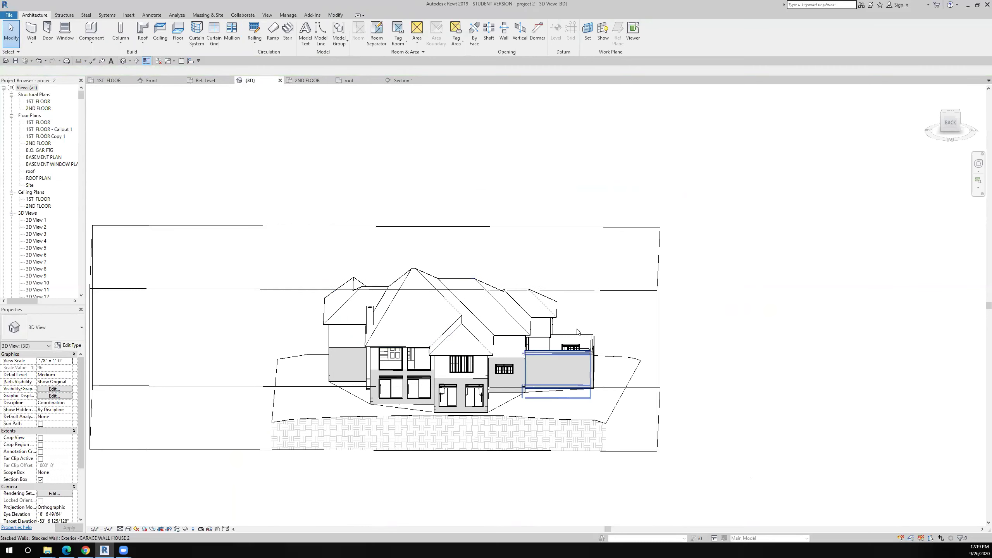
shift+middle_drag(662, 379, 448, 410)
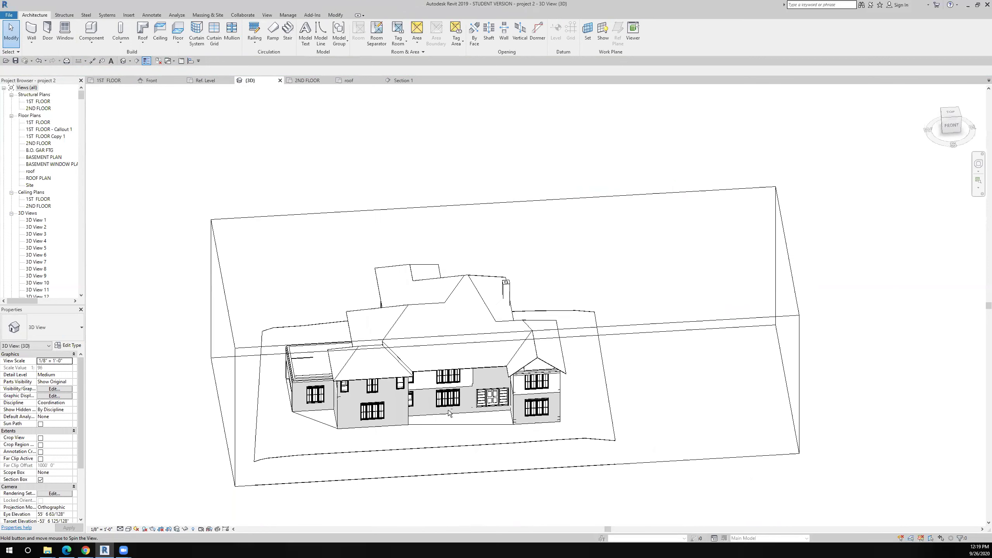
shift+middle_drag(698, 395, 726, 374)
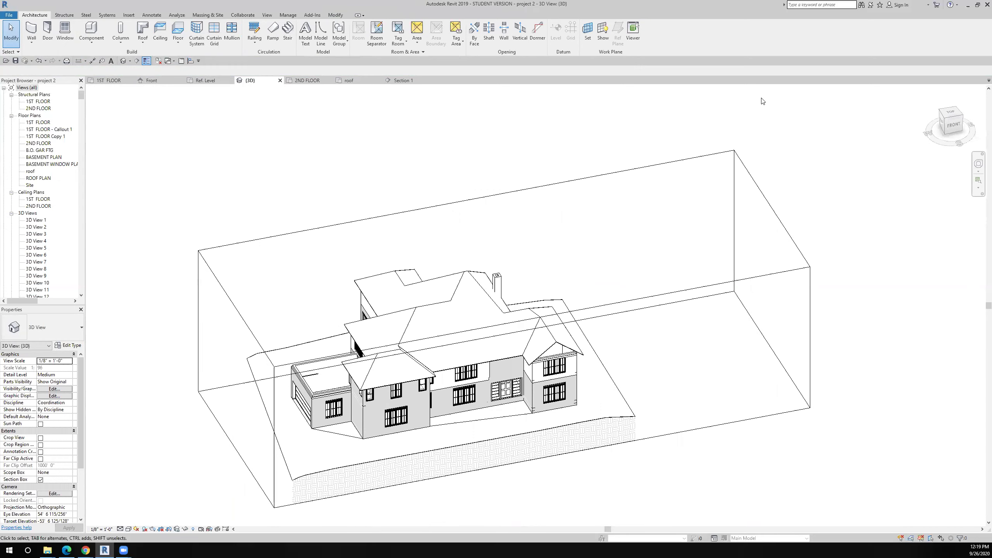